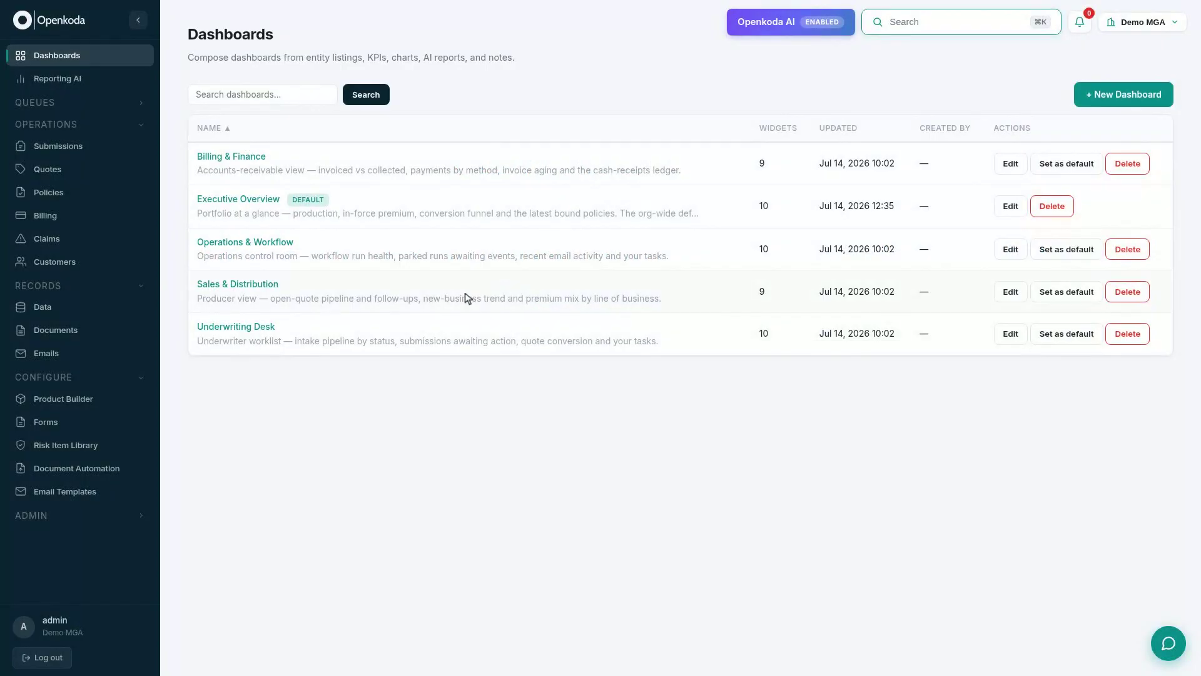
# Start a new product from the global library, filtered to Motor Insurance, using Private Motor Insurance as the template.
pyautogui.click(83, 404)
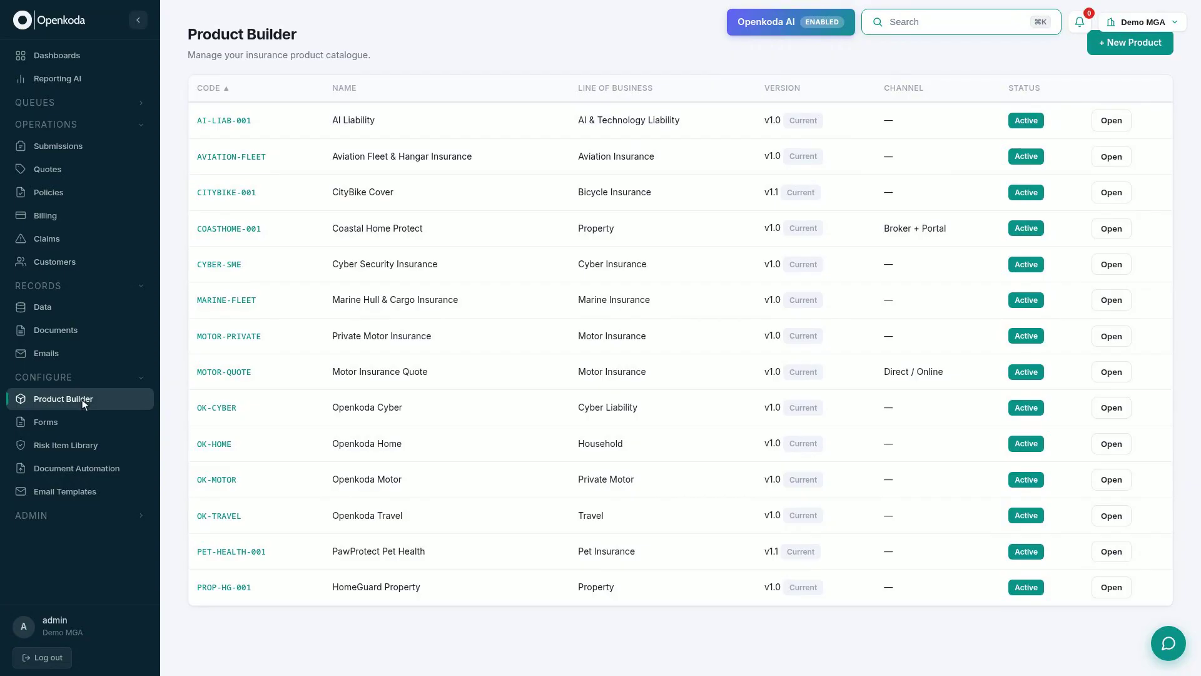
pyautogui.click(1135, 45)
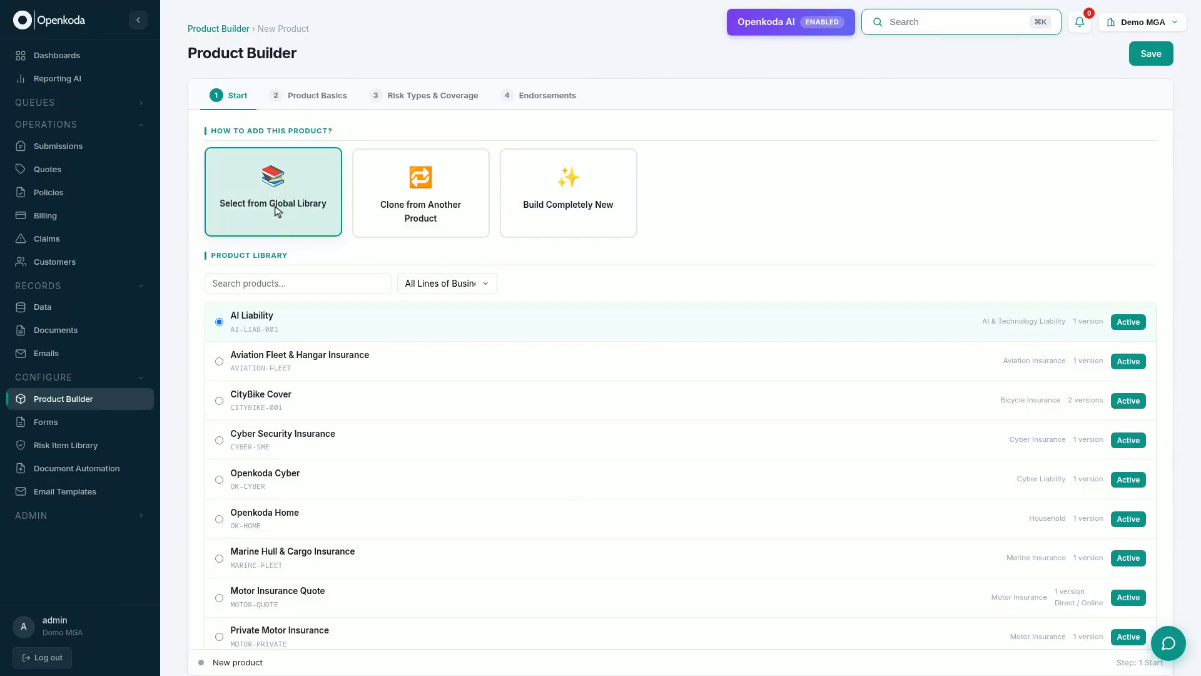
pyautogui.click(447, 283)
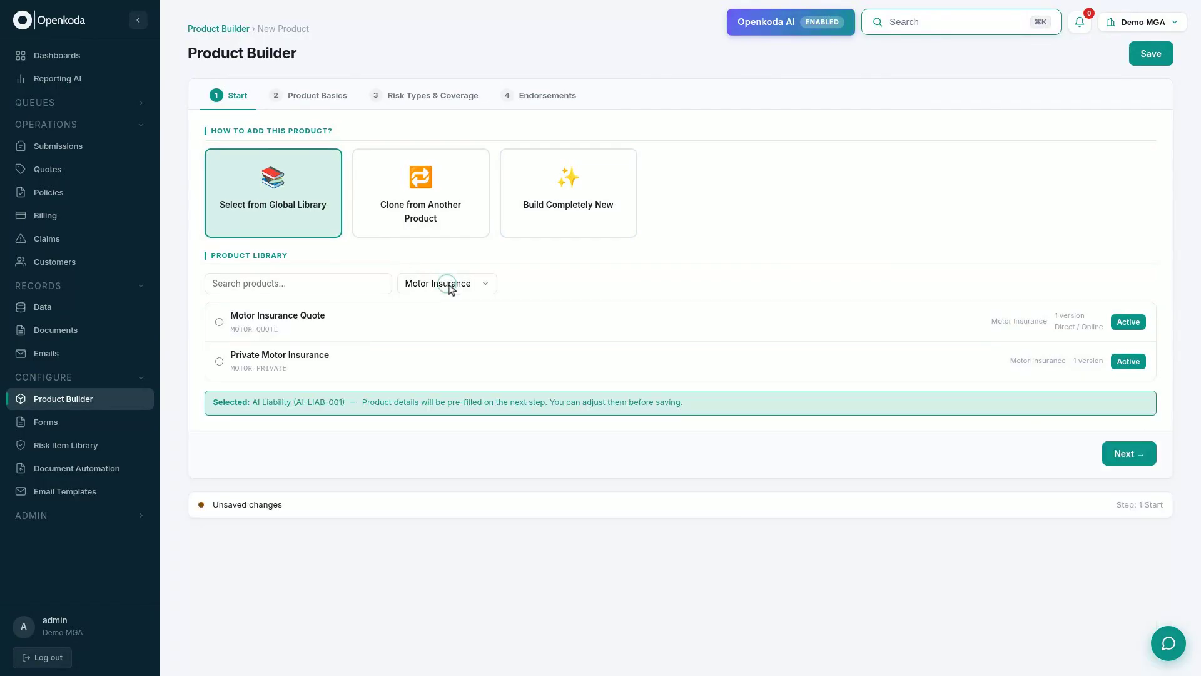
pyautogui.click(618, 356)
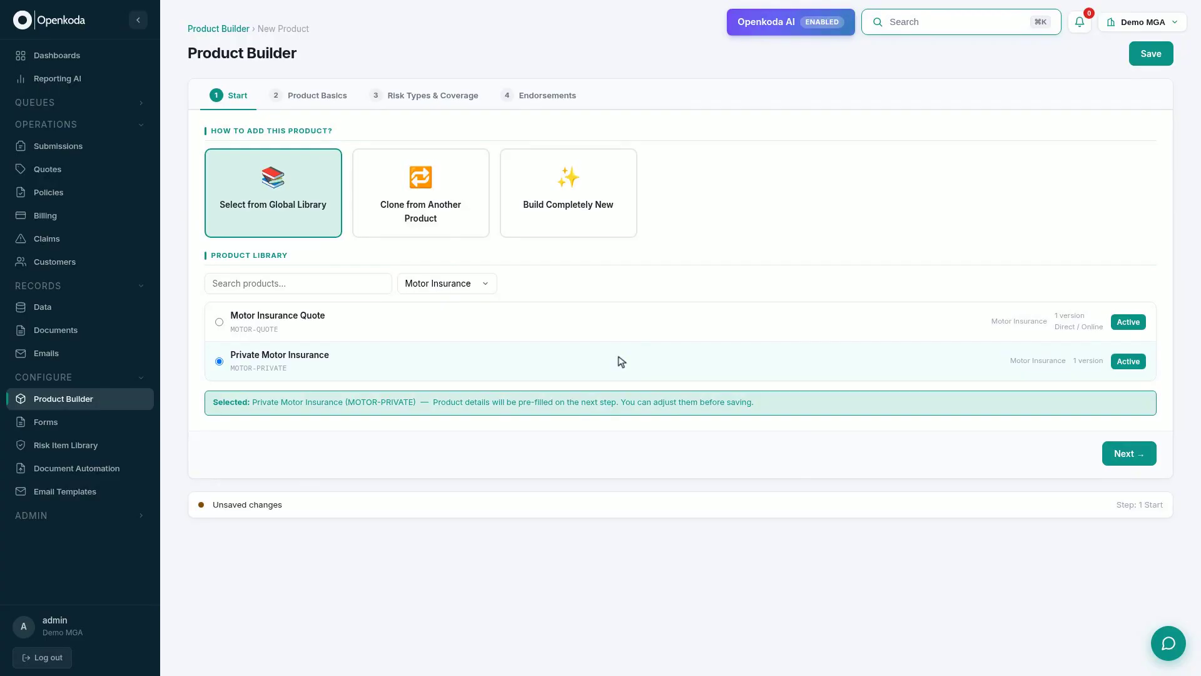
pyautogui.click(1106, 454)
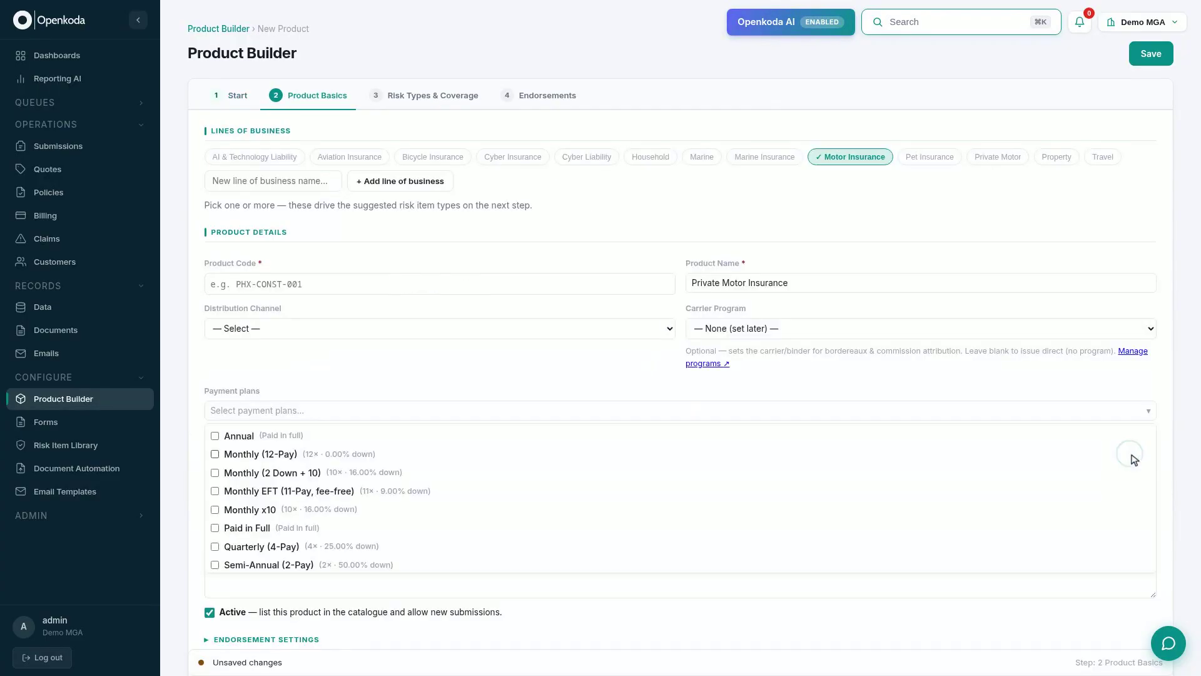
# Set the product code to MOTO-FLEX-001 and the product name to Moto Flex Cover.
pyautogui.click(443, 287)
pyautogui.write('MOTO-FLEX-001')
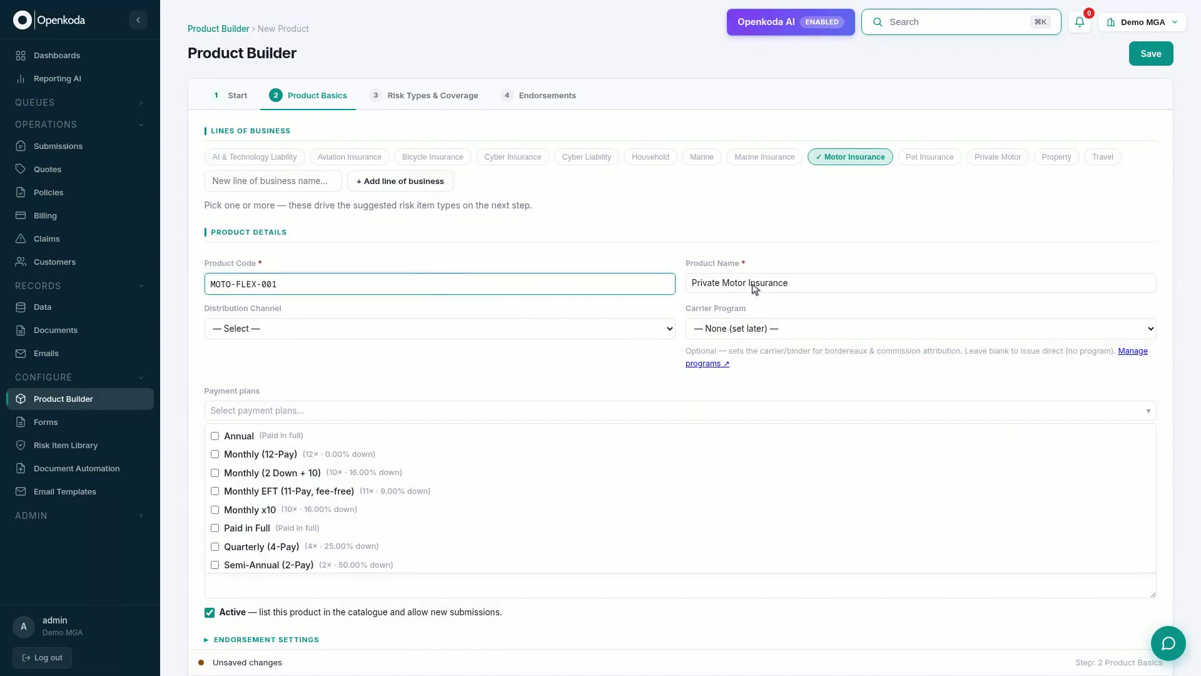
pyautogui.tripleClick(922, 283)
pyautogui.write('Moto Flex Cover')
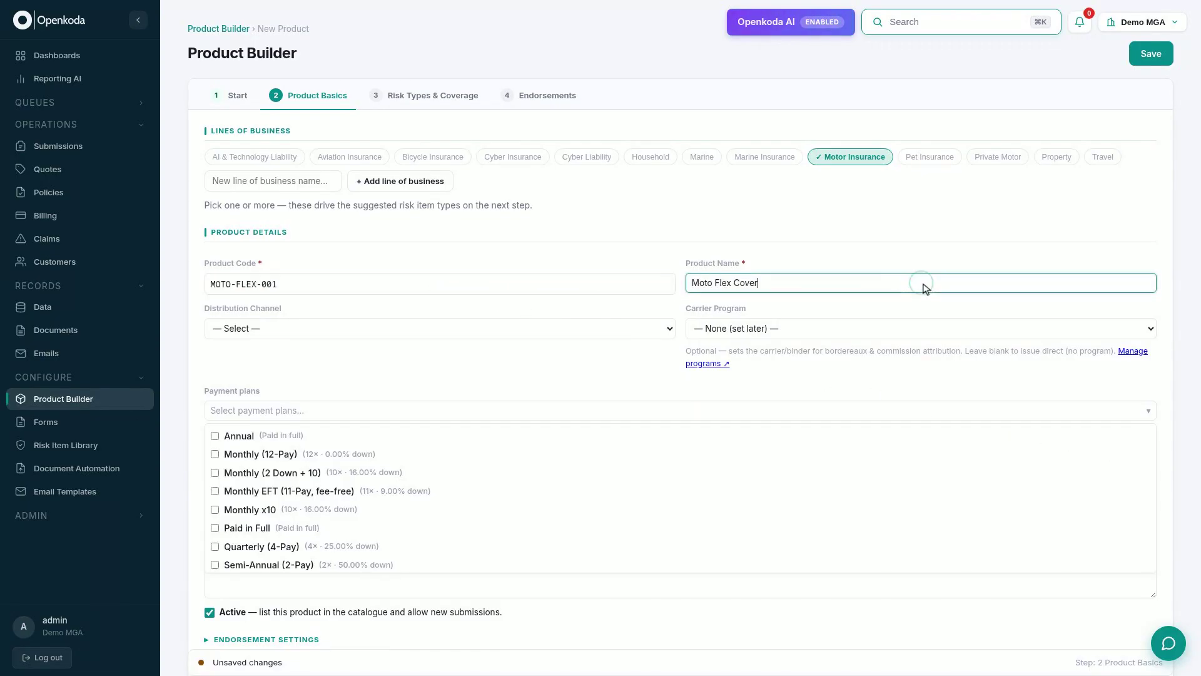
# Continue to the risk types and coverage stage and change the vehicle risk type's code to MOTO_VEHICLE.
pyautogui.scroll(-1, 926, 290)
pyautogui.scroll(-5, 924, 288)
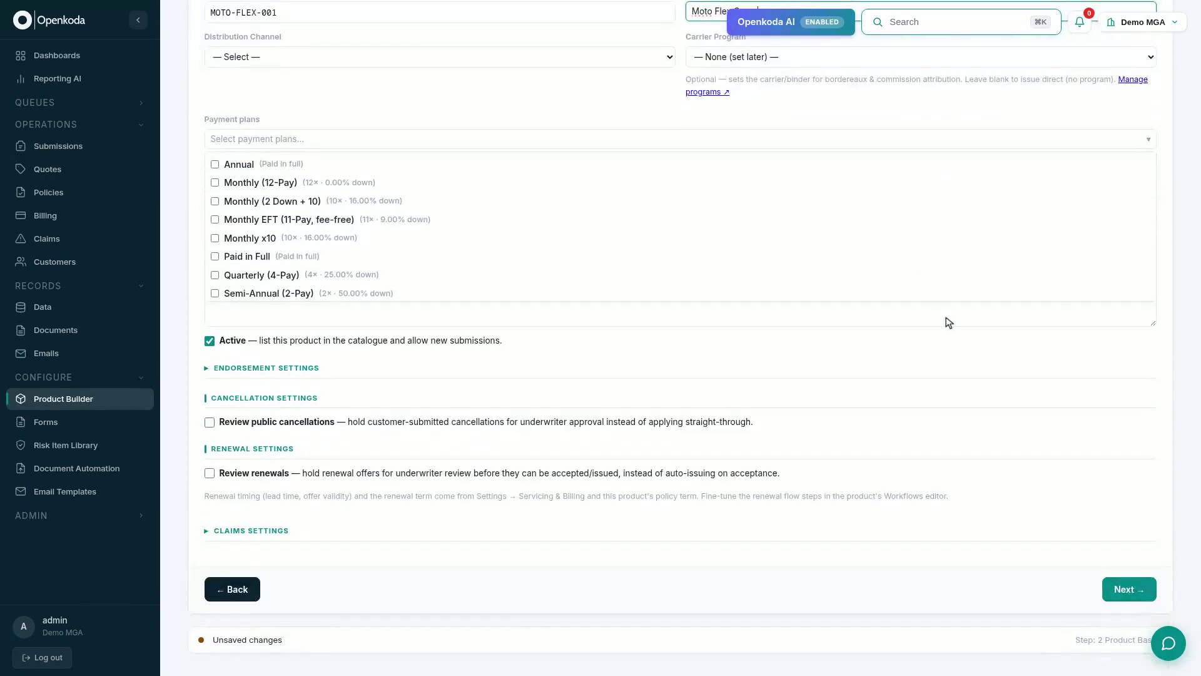
pyautogui.click(1131, 591)
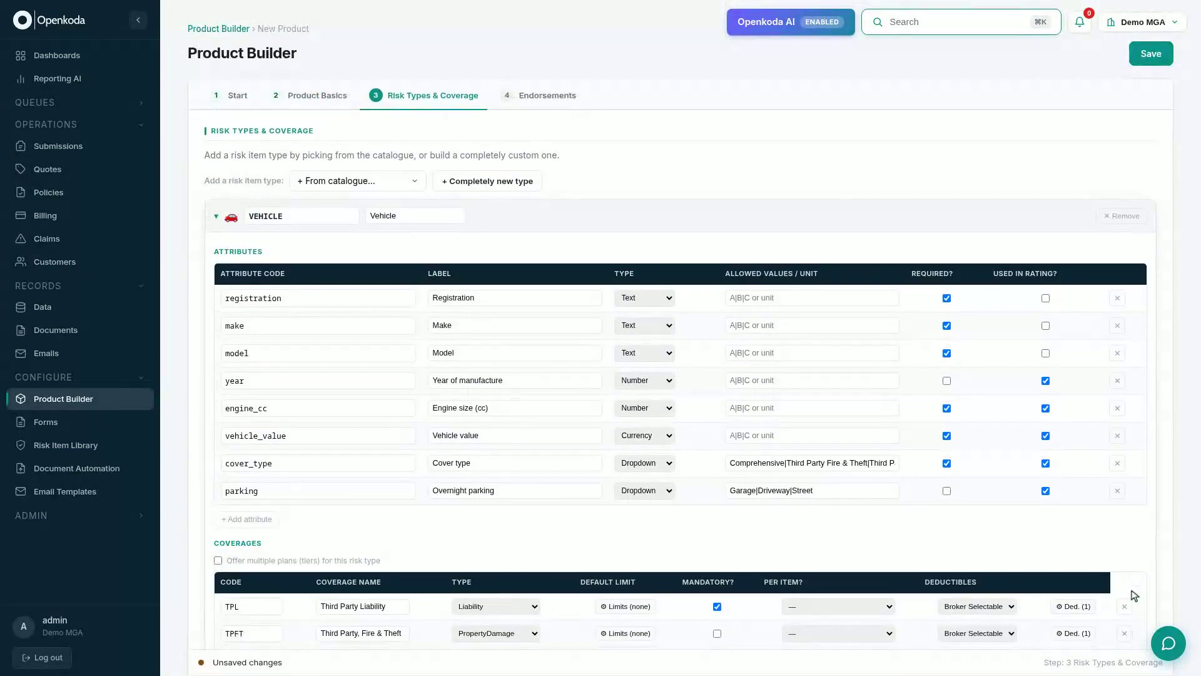
pyautogui.tripleClick(304, 218)
pyautogui.write('MOTO_VEHICLE')
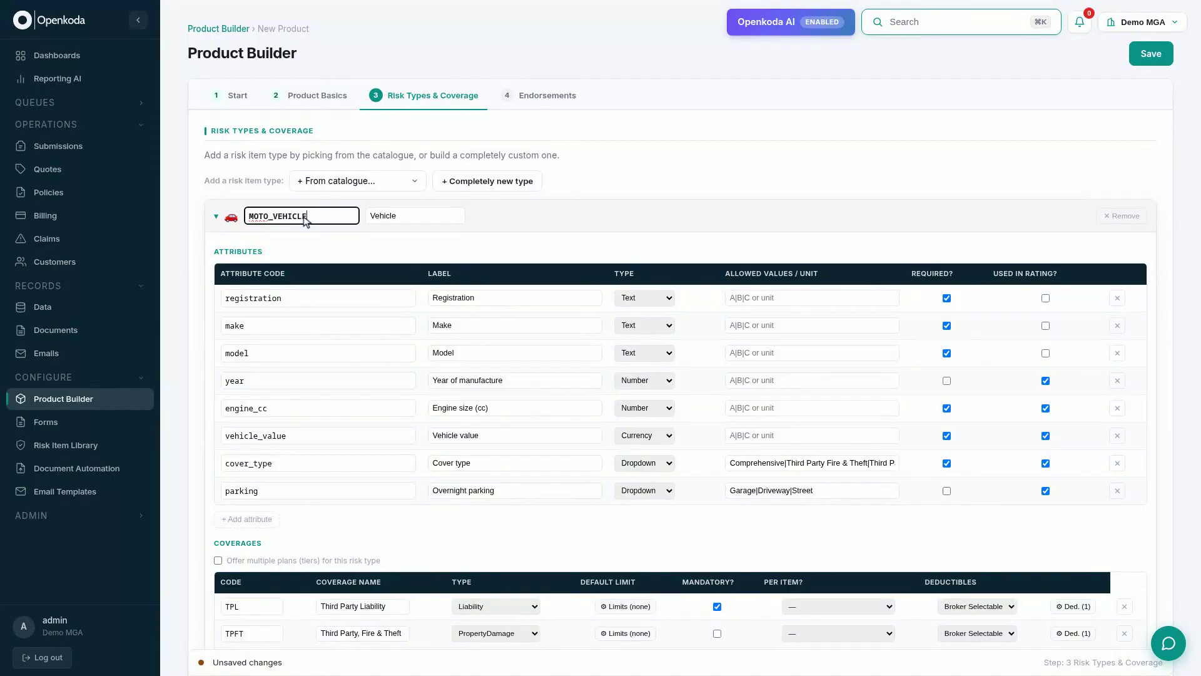
# Add a dropdown attribute fuel_type labelled "Fuel type" with values Petrol|Diesel|Hybrid|Electric, used in rating.
pyautogui.scroll(-3, 306, 220)
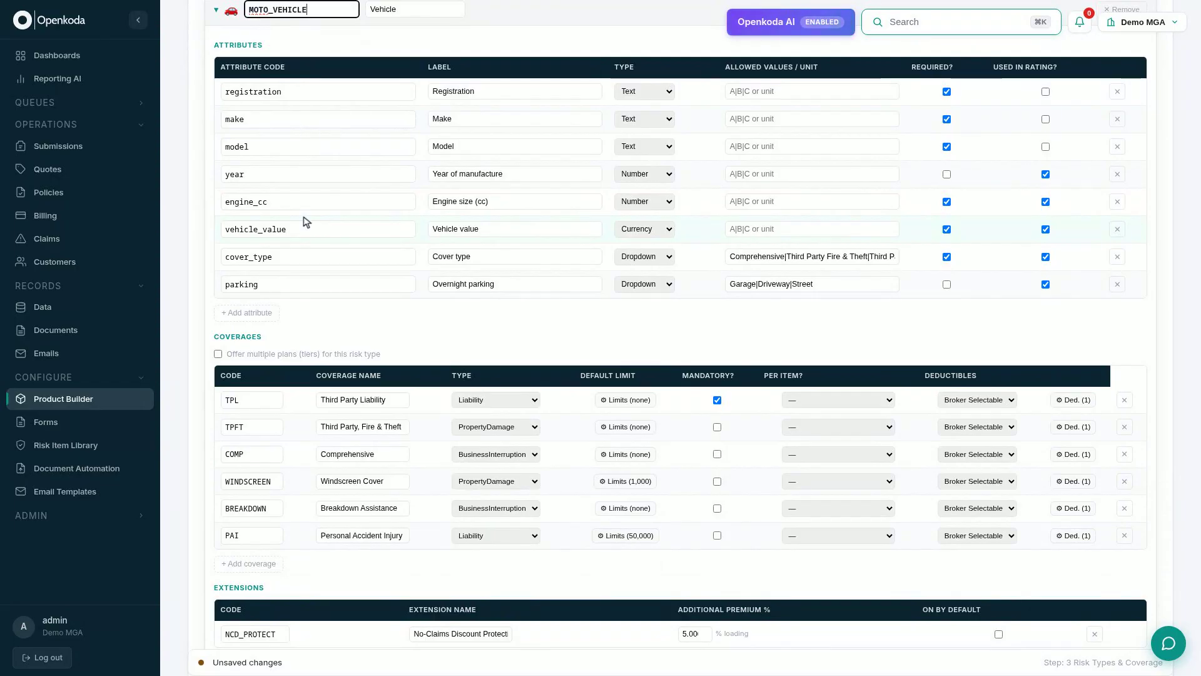
pyautogui.click(249, 313)
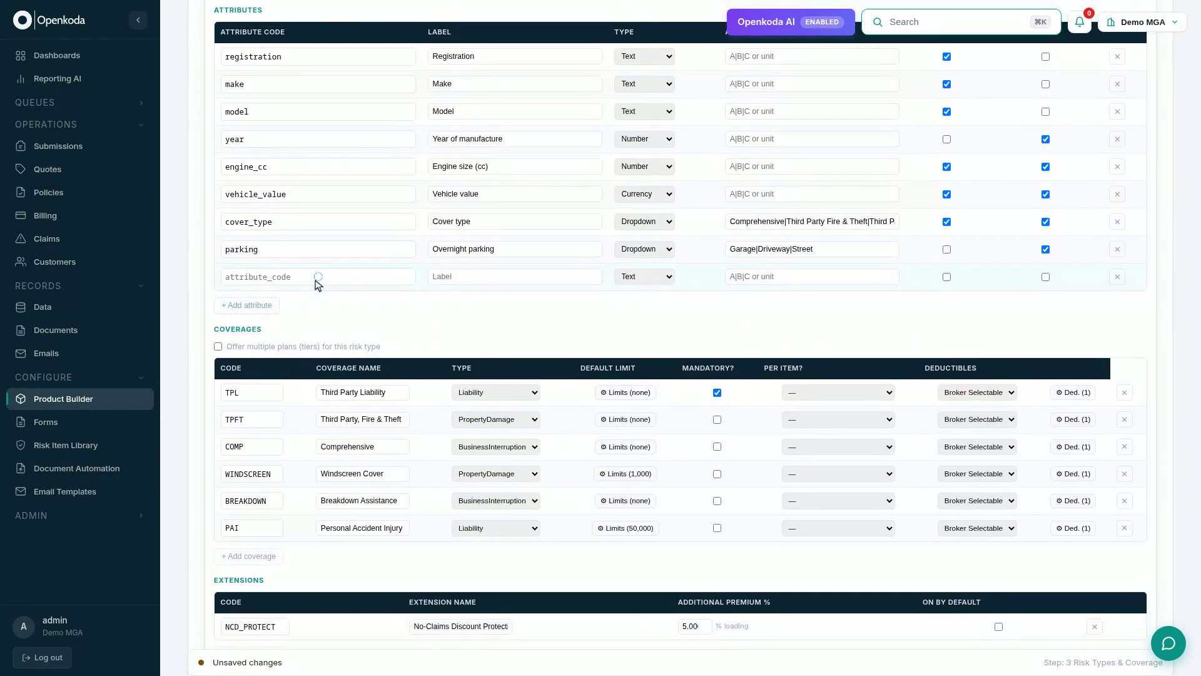
pyautogui.click(317, 280)
pyautogui.write('fuel_type')
pyautogui.click(434, 280)
pyautogui.write('Fuel type')
pyautogui.click(647, 279)
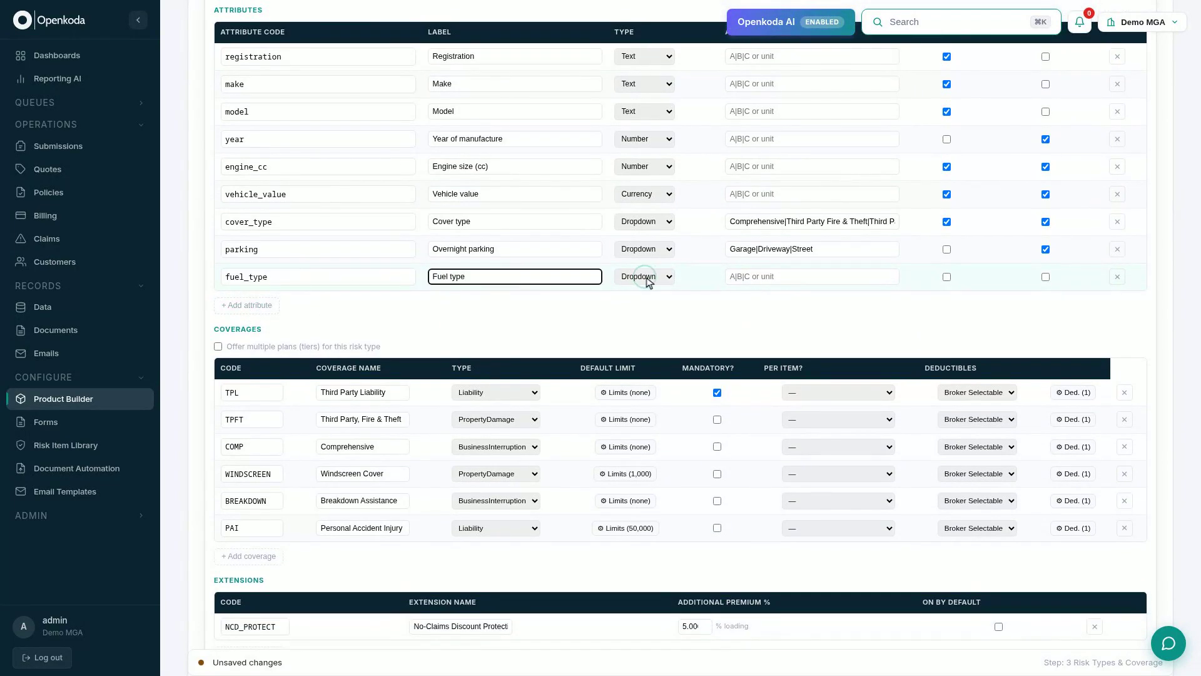
pyautogui.click(789, 279)
pyautogui.write('Petrol|Diesel|Hybrid|Electric')
pyautogui.click(1045, 277)
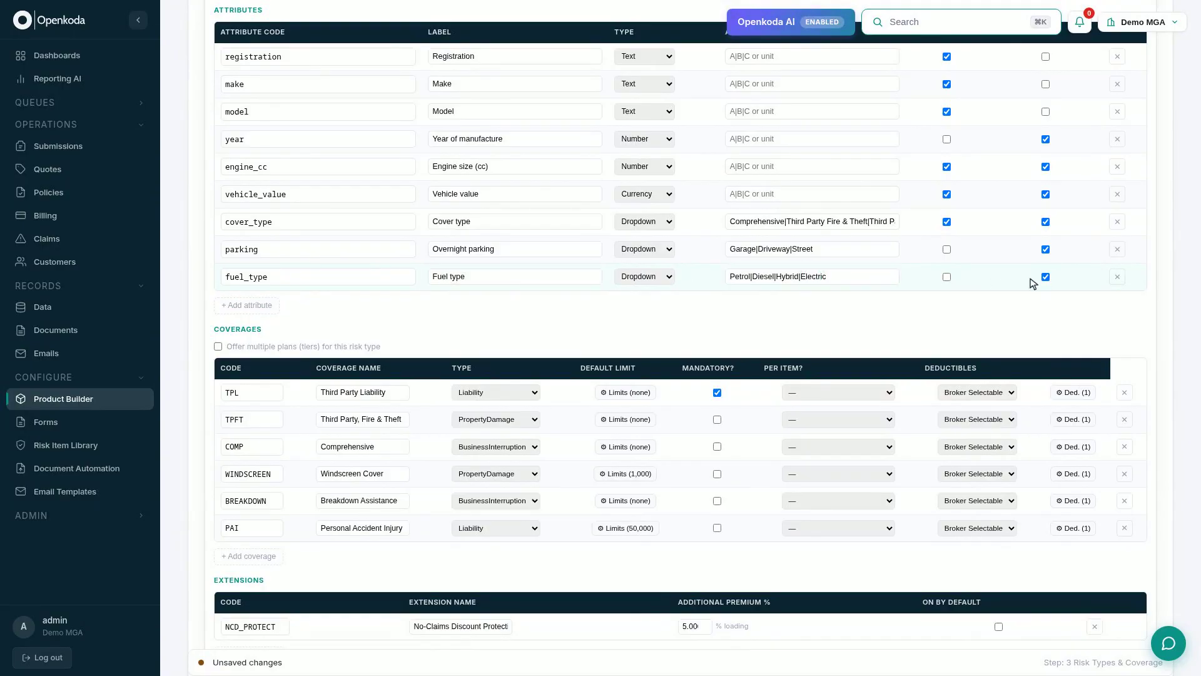
# Add a dropdown attribute usage_type labelled "Usage type" with values Social|Commuting|Business|Commercial, used in rating.
pyautogui.click(249, 305)
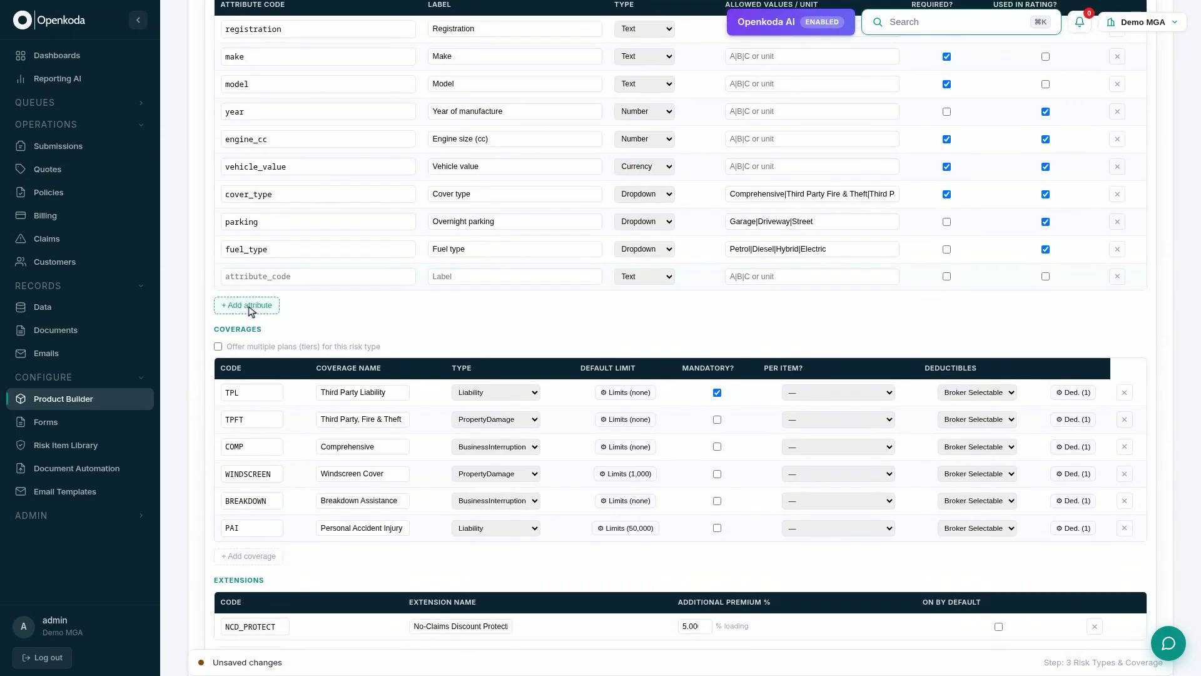
pyautogui.click(318, 279)
pyautogui.write('usage_type')
pyautogui.click(476, 280)
pyautogui.write('Usage type')
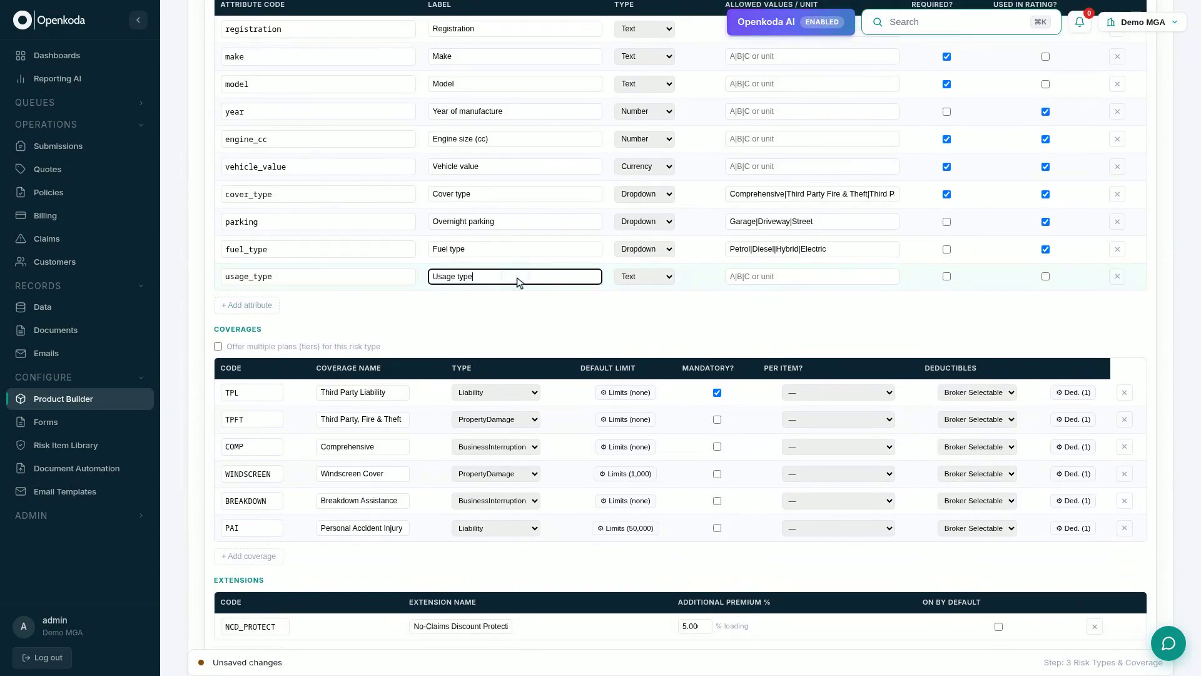
pyautogui.click(647, 280)
pyautogui.click(801, 279)
pyautogui.write('Social|Commuting|Business|Commercial')
pyautogui.click(1046, 276)
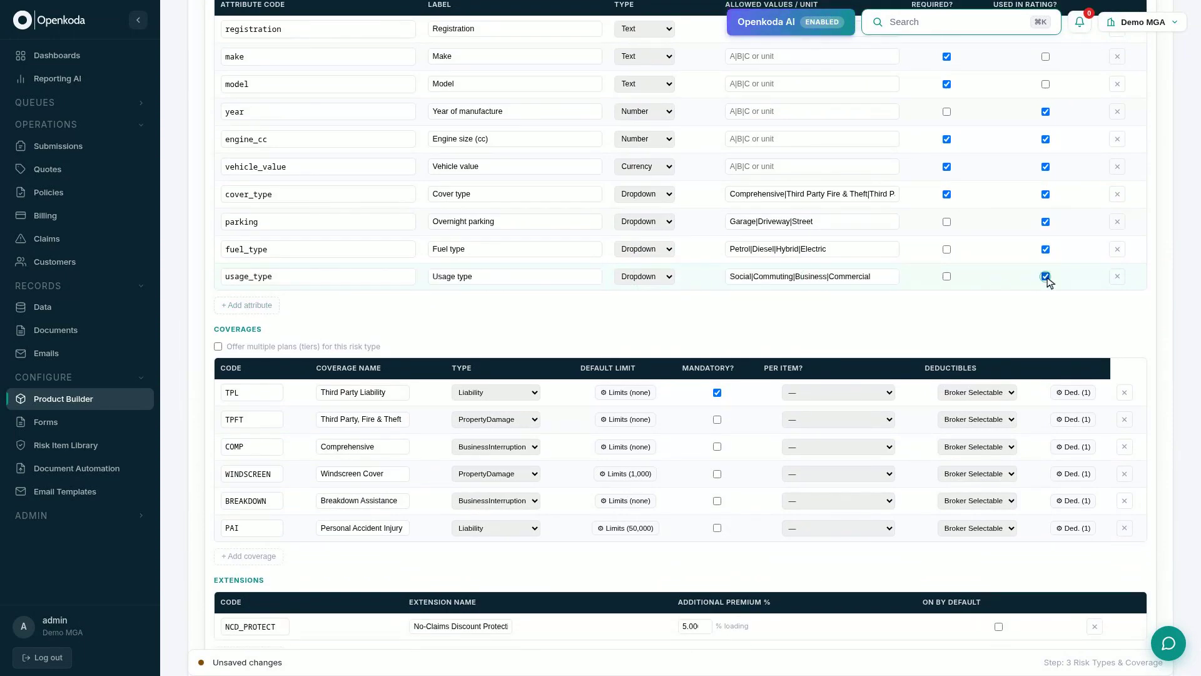
# Add a date attribute first_registered labelled "First registered" and mark it as used in rating.
pyautogui.click(247, 306)
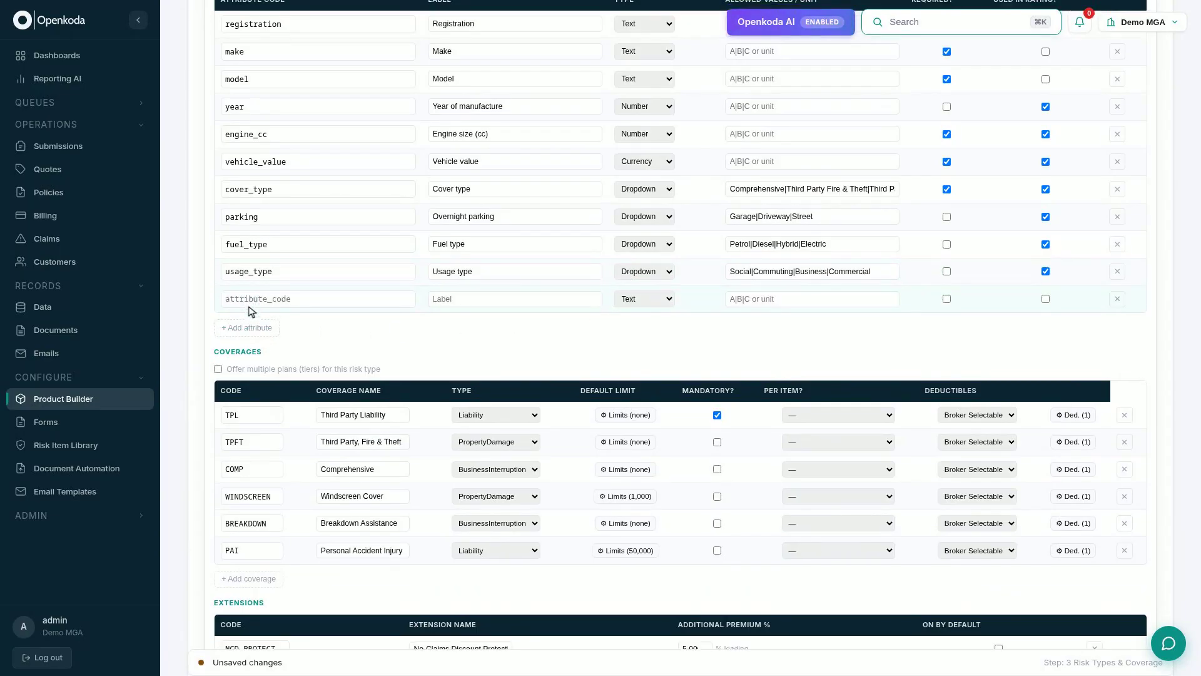
pyautogui.click(319, 278)
pyautogui.write('first_registered')
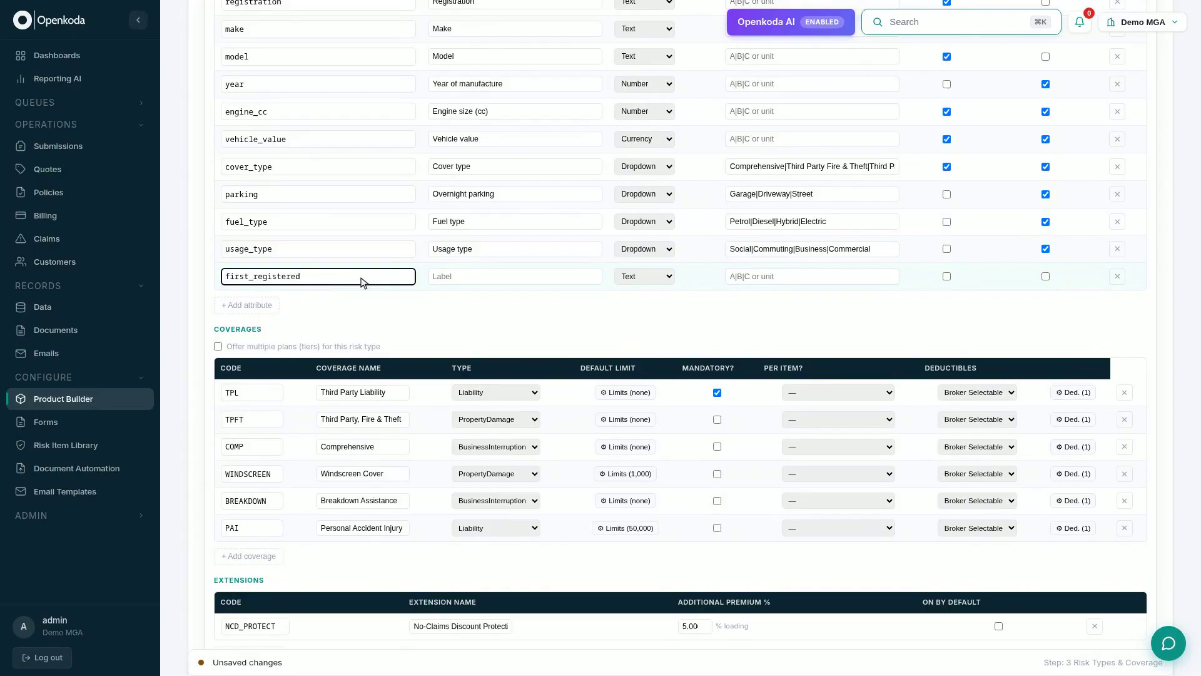
pyautogui.click(514, 276)
pyautogui.write('First registered')
pyautogui.click(646, 279)
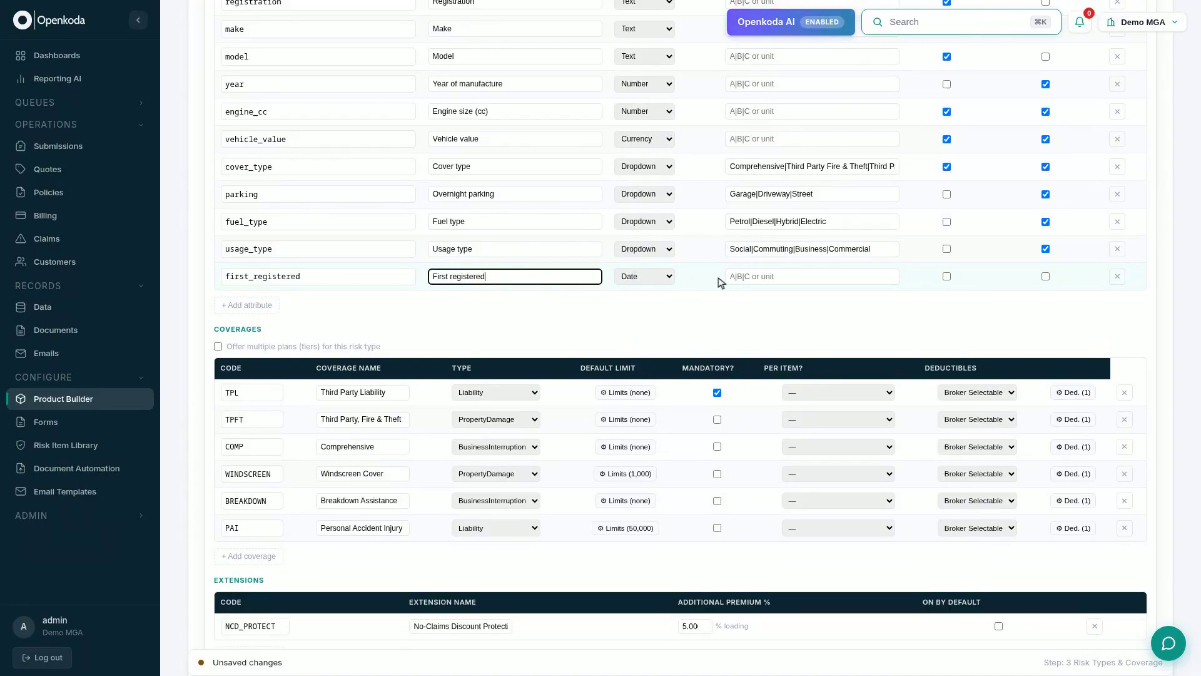
pyautogui.click(1045, 276)
# Add a date attribute main_driver_dob labelled "Main driver date of birth", used in rating, and save the product.
pyautogui.click(248, 305)
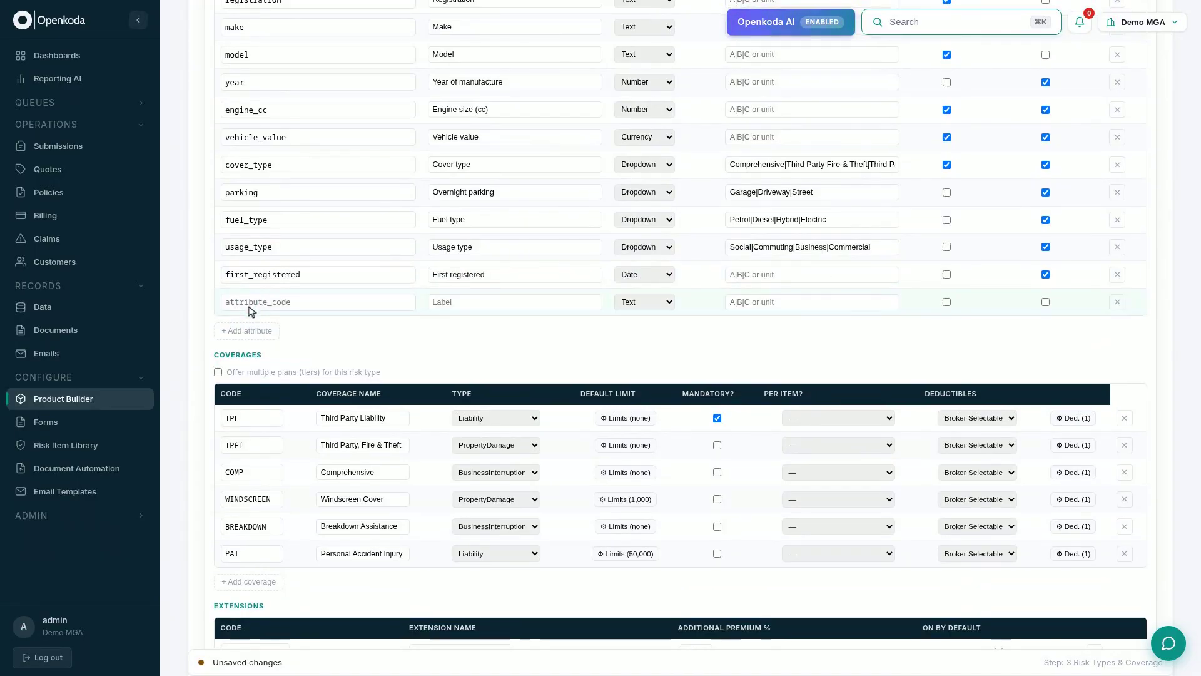
pyautogui.click(319, 279)
pyautogui.write('main_driver_dob')
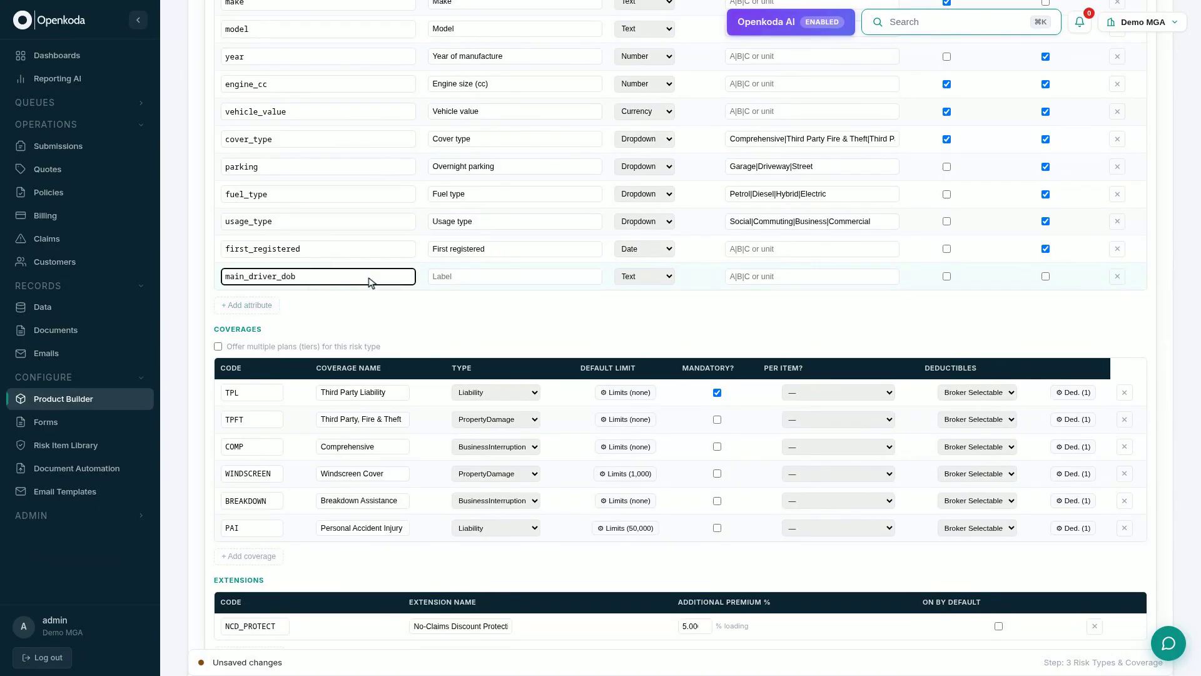
pyautogui.click(515, 276)
pyautogui.write('Main driver date of birth')
pyautogui.click(647, 279)
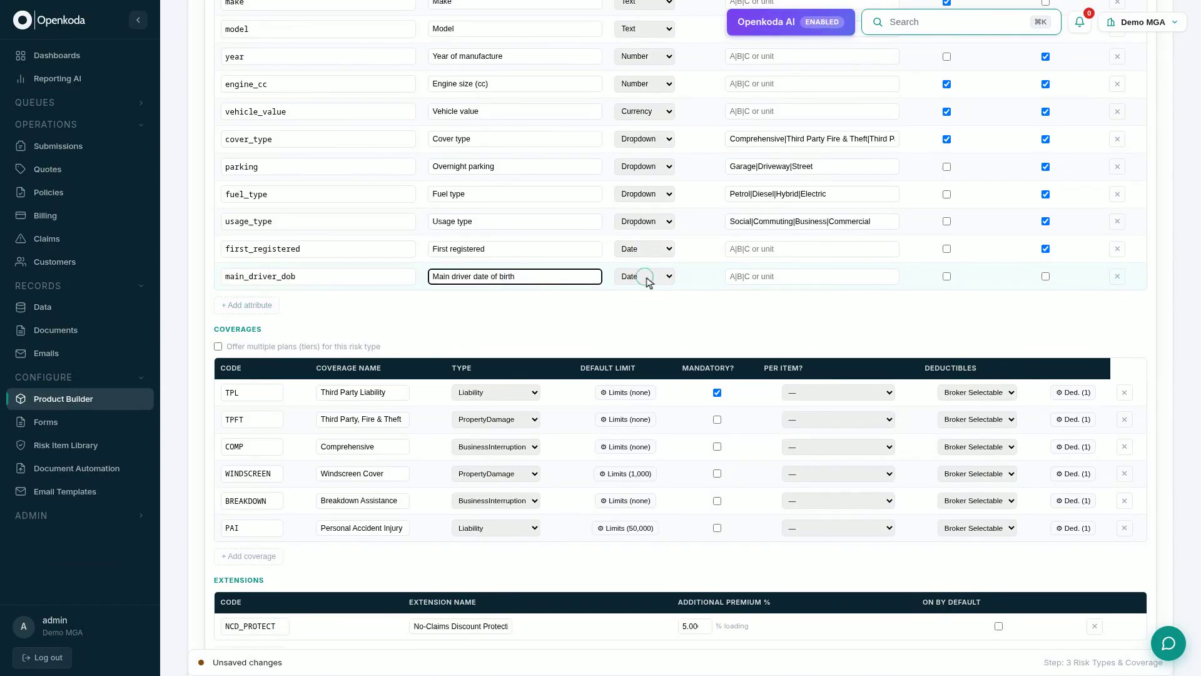
pyautogui.click(1046, 276)
pyautogui.scroll(5, 1049, 282)
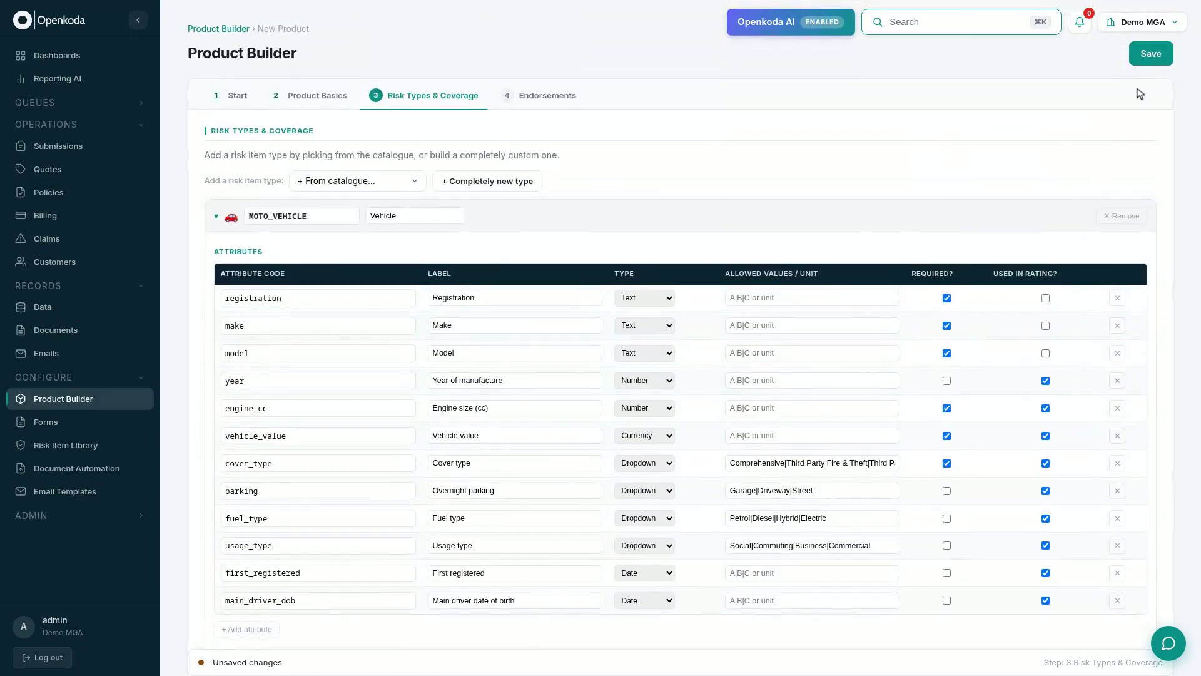
pyautogui.click(1152, 55)
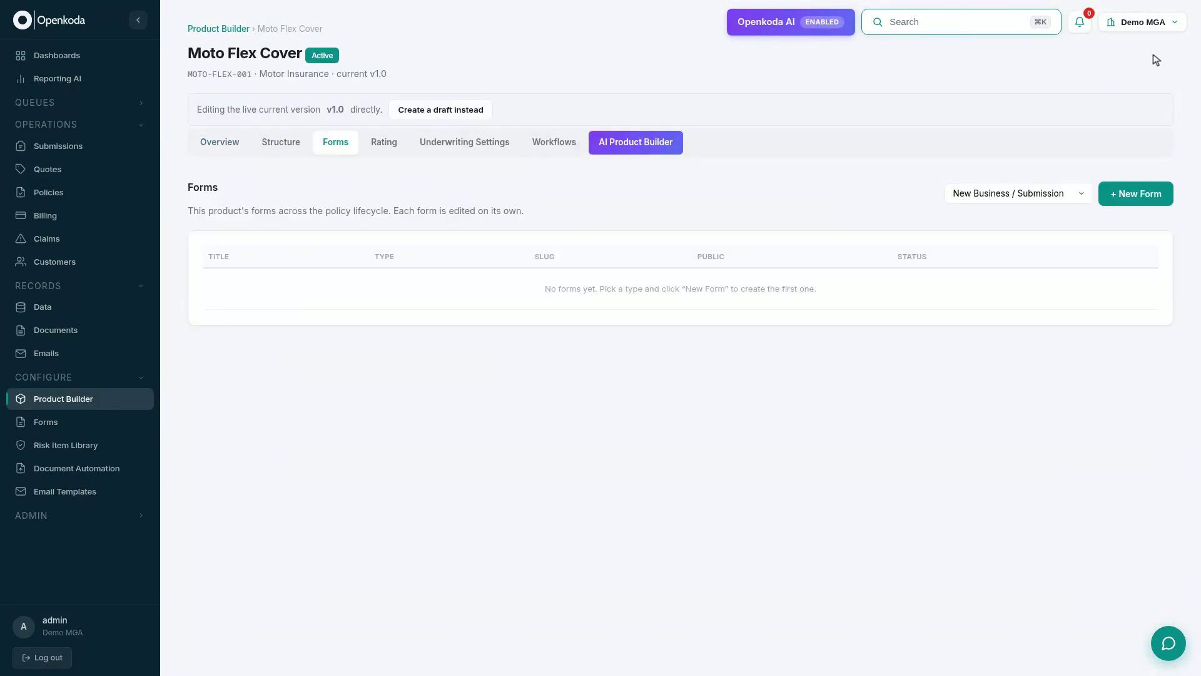
# Create a New Business / Submission form for the product, review its generated questions, and save it.
pyautogui.click(1139, 194)
pyautogui.scroll(-5, 1138, 194)
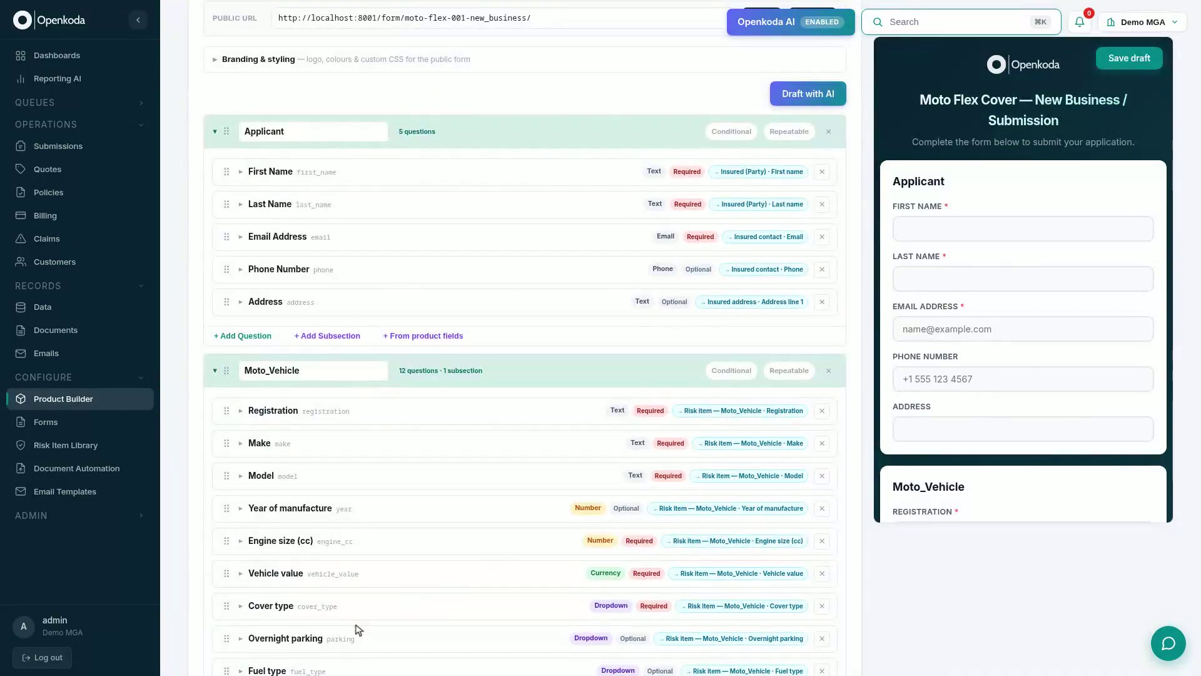
pyautogui.scroll(5, 396, 613)
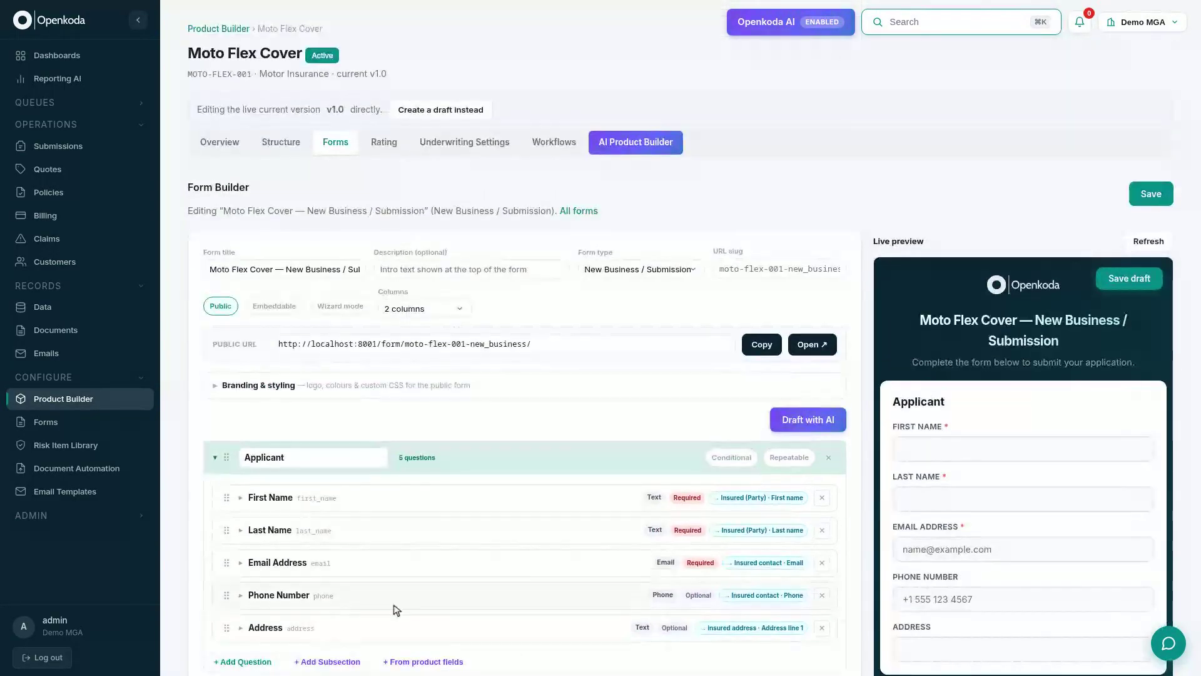
pyautogui.click(1154, 196)
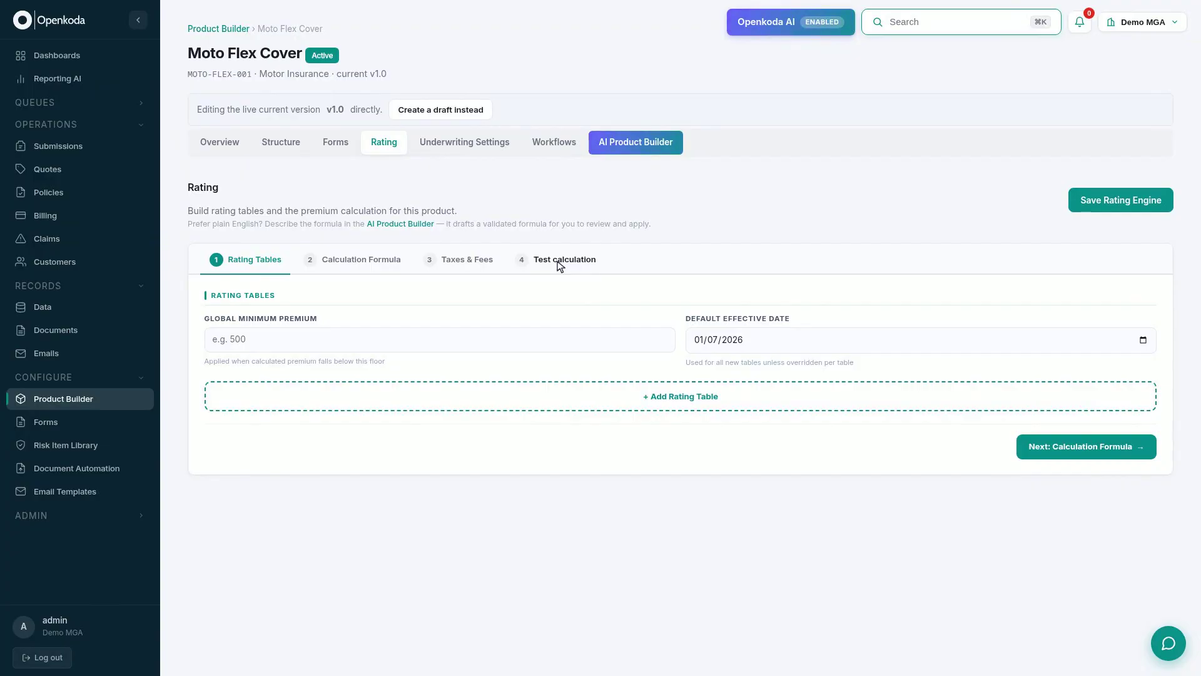
# Add a rating calculation formula for risk type MOTO_VEHICLE and remove the Quote (whole) formula.
pyautogui.click(355, 262)
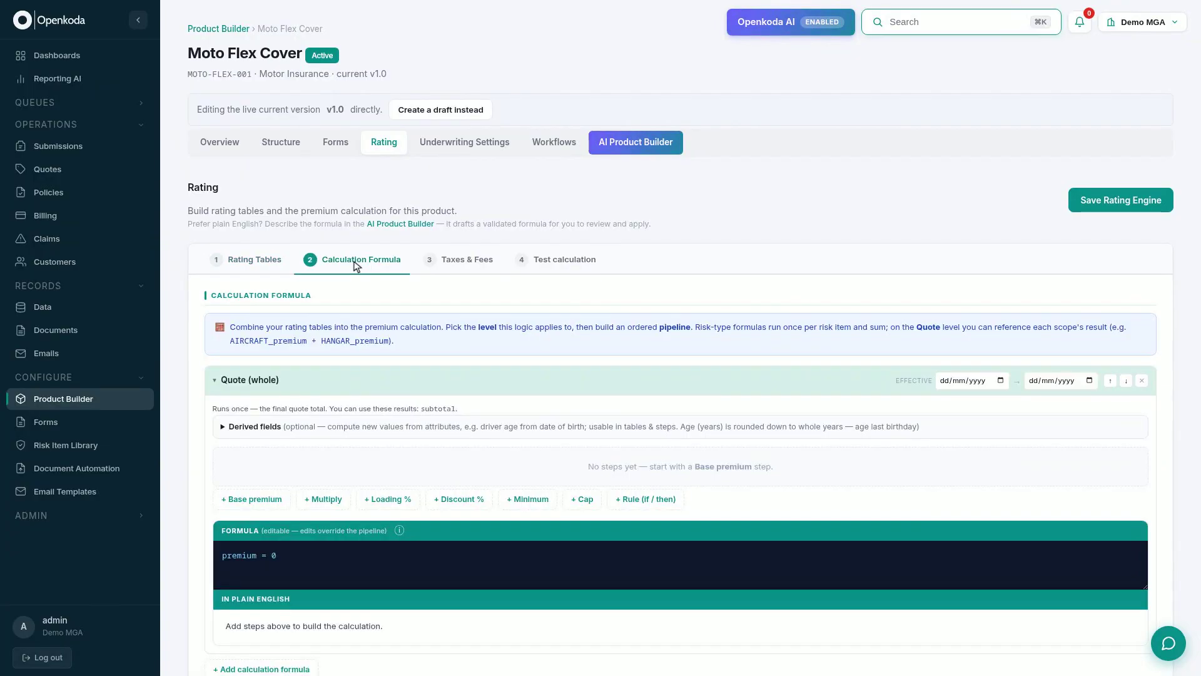
pyautogui.scroll(-1, 349, 287)
pyautogui.click(263, 665)
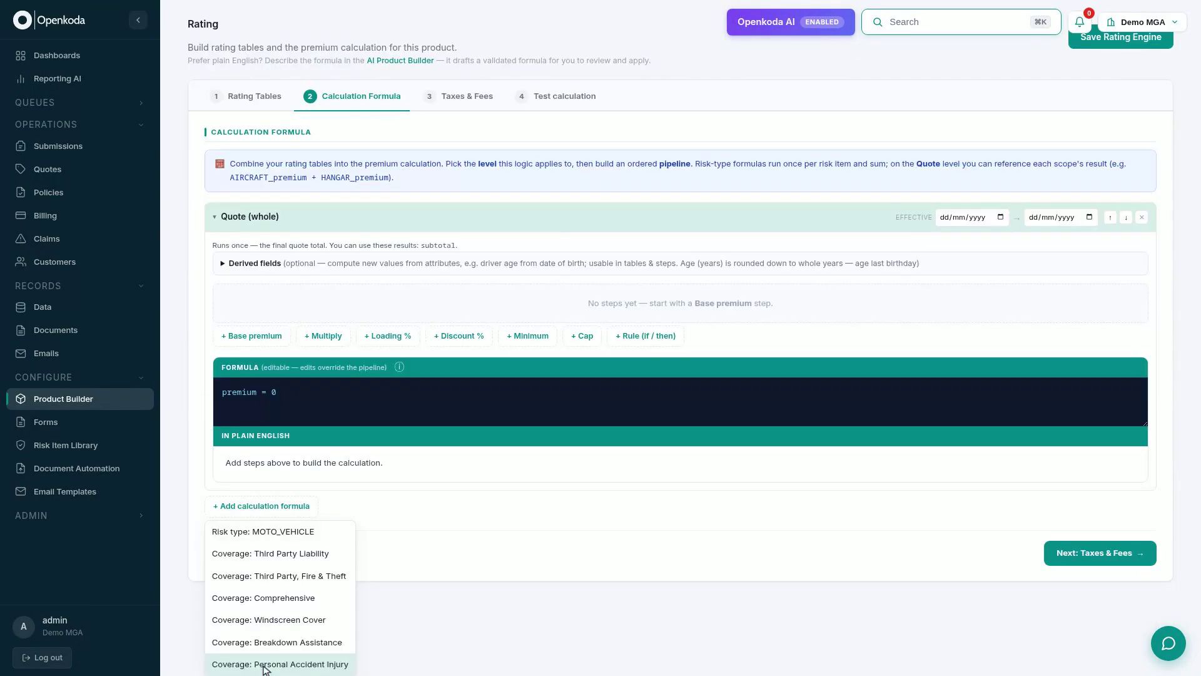
pyautogui.click(269, 530)
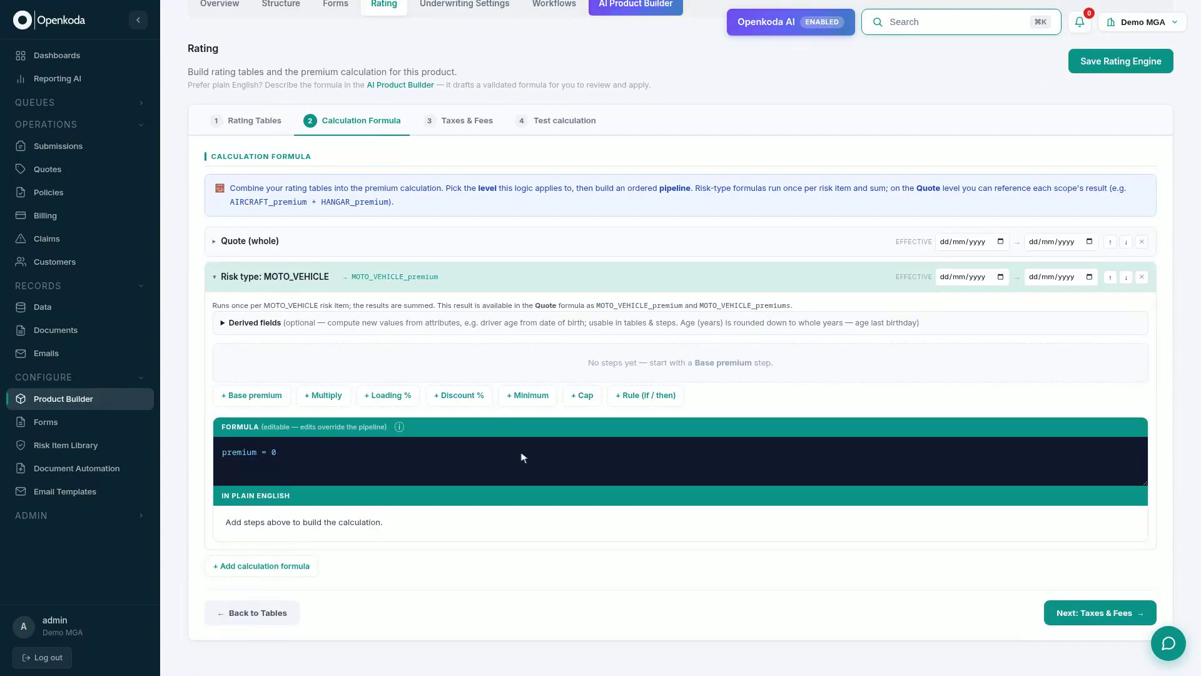
pyautogui.click(1142, 241)
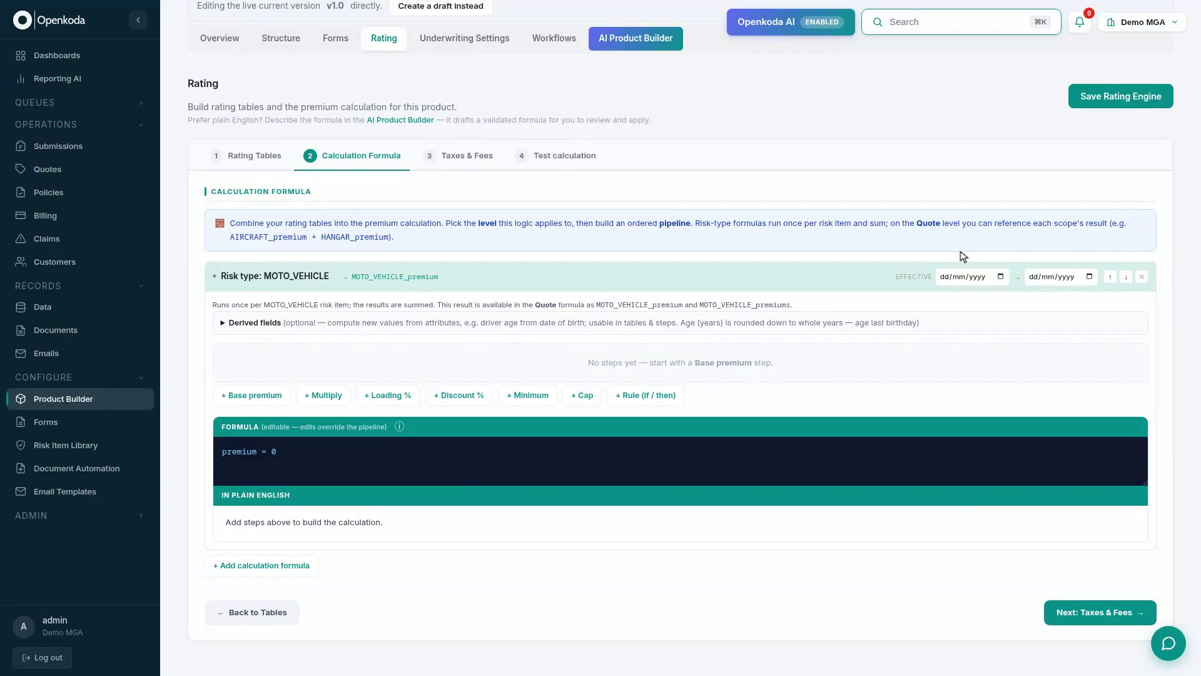
# Add a derived field driver_age to the MOTO_VEHICLE formula, computed as Age (years) of main_driver_dob.
pyautogui.click(681, 323)
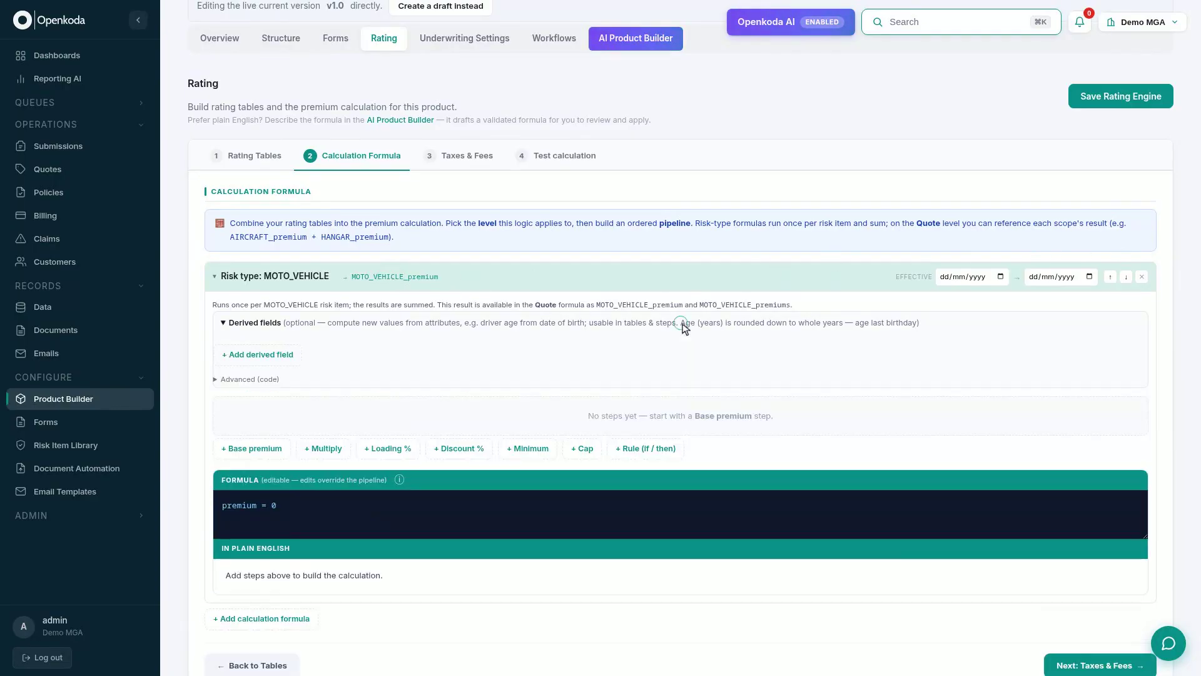
pyautogui.click(260, 355)
pyautogui.click(261, 352)
pyautogui.write('driver_age')
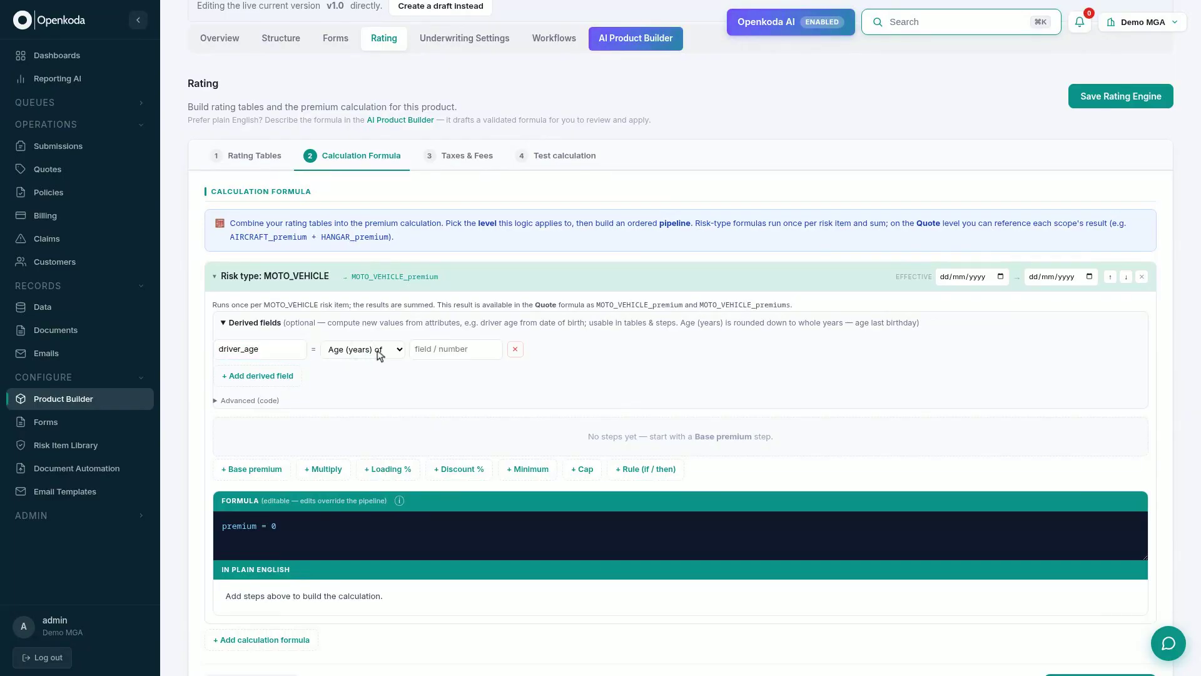
pyautogui.click(455, 349)
pyautogui.write('main_driver_dob')
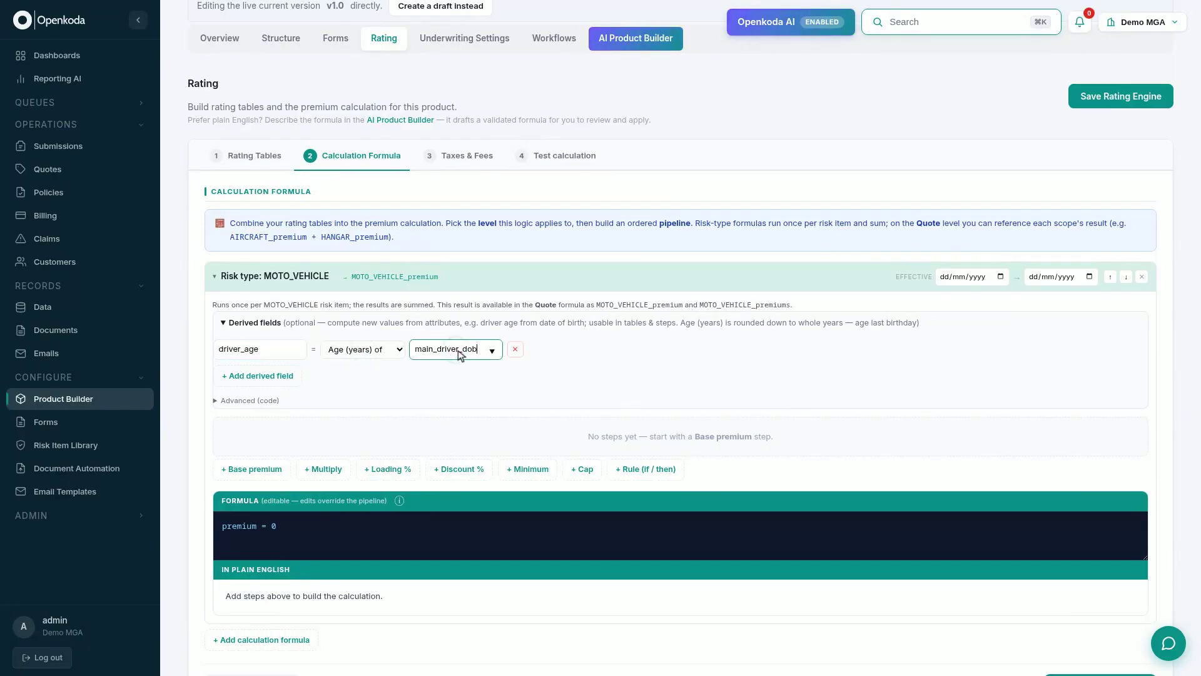
# Add a derived field vehicle_age to the MOTO_VEHICLE formula, computed as Age (years) of first_registered.
pyautogui.click(261, 377)
pyautogui.click(263, 375)
pyautogui.write('vehicle_age')
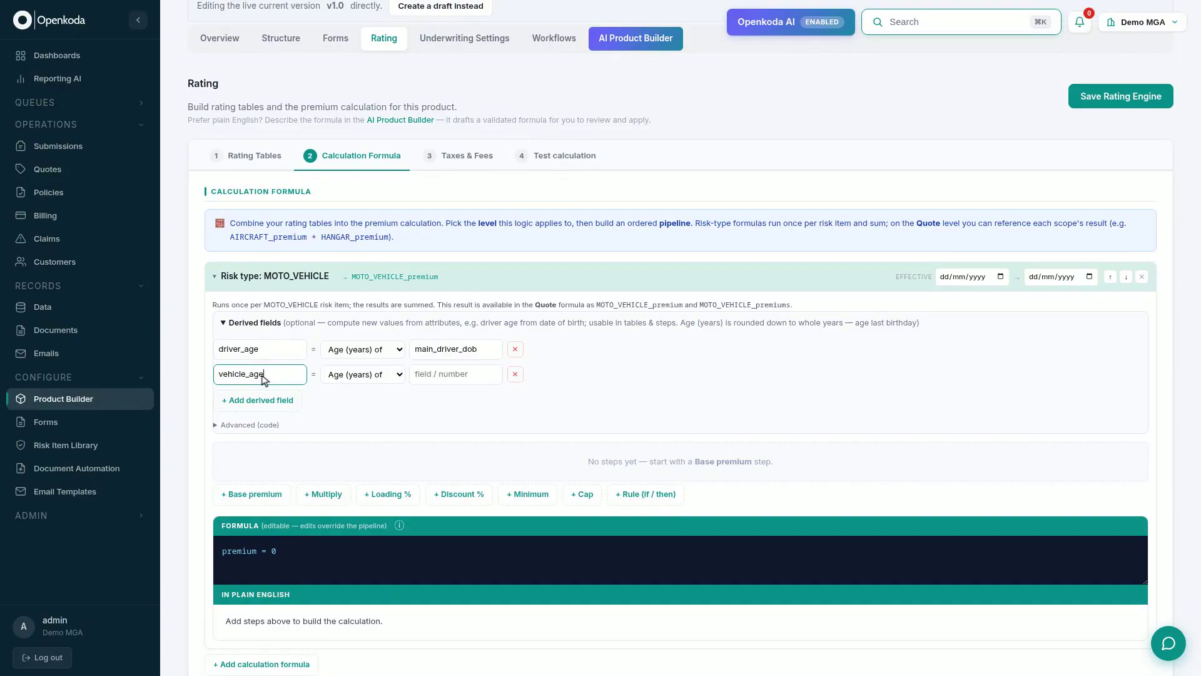
pyautogui.click(459, 376)
pyautogui.write('first_registered')
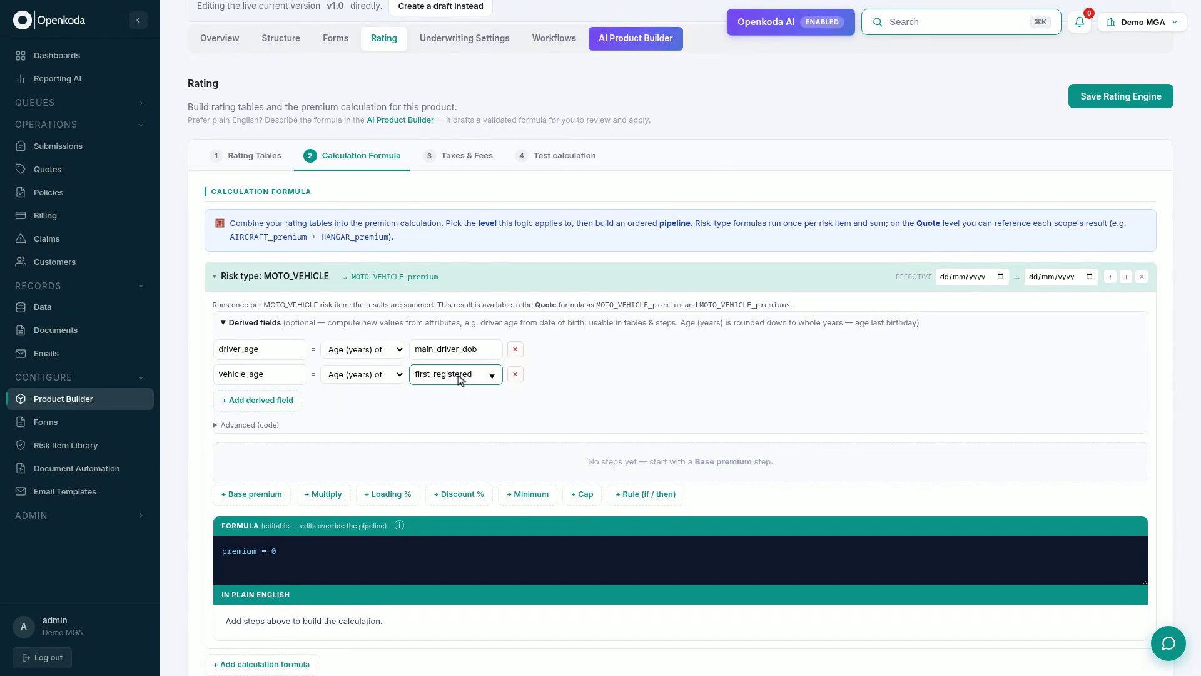
# Add a BasePremium rating table named "Base premium — fuel & engine cc" with code BASE_FUEL_CC and Absolute rates.
pyautogui.click(248, 157)
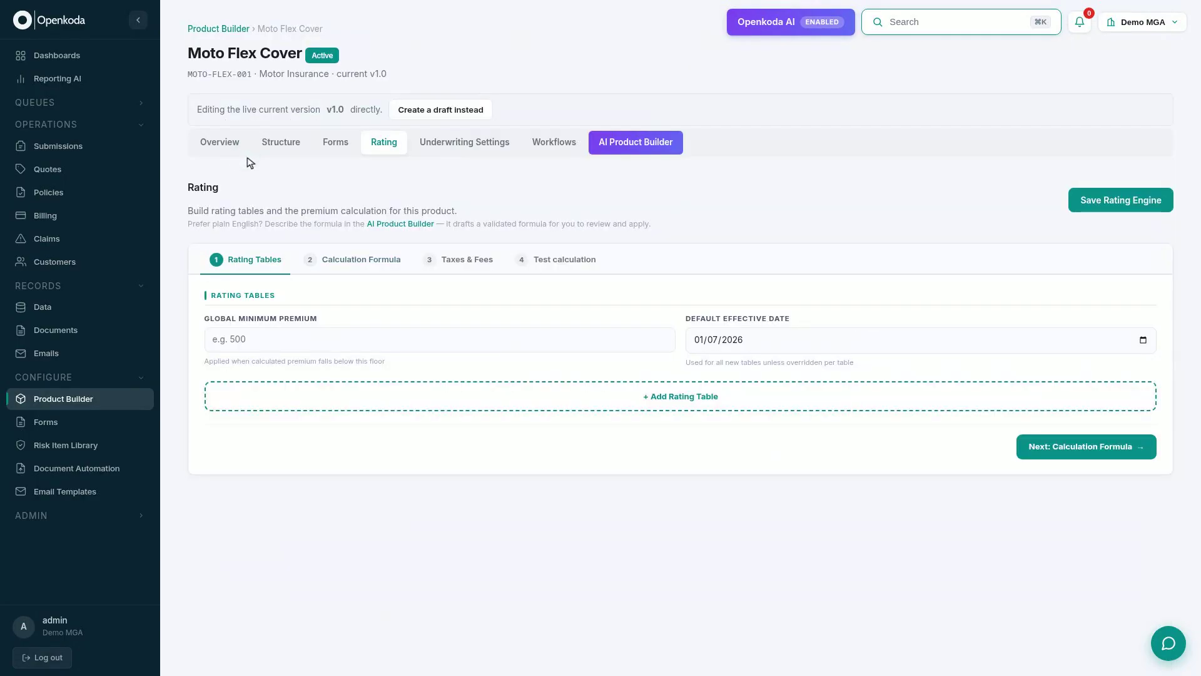
pyautogui.click(682, 396)
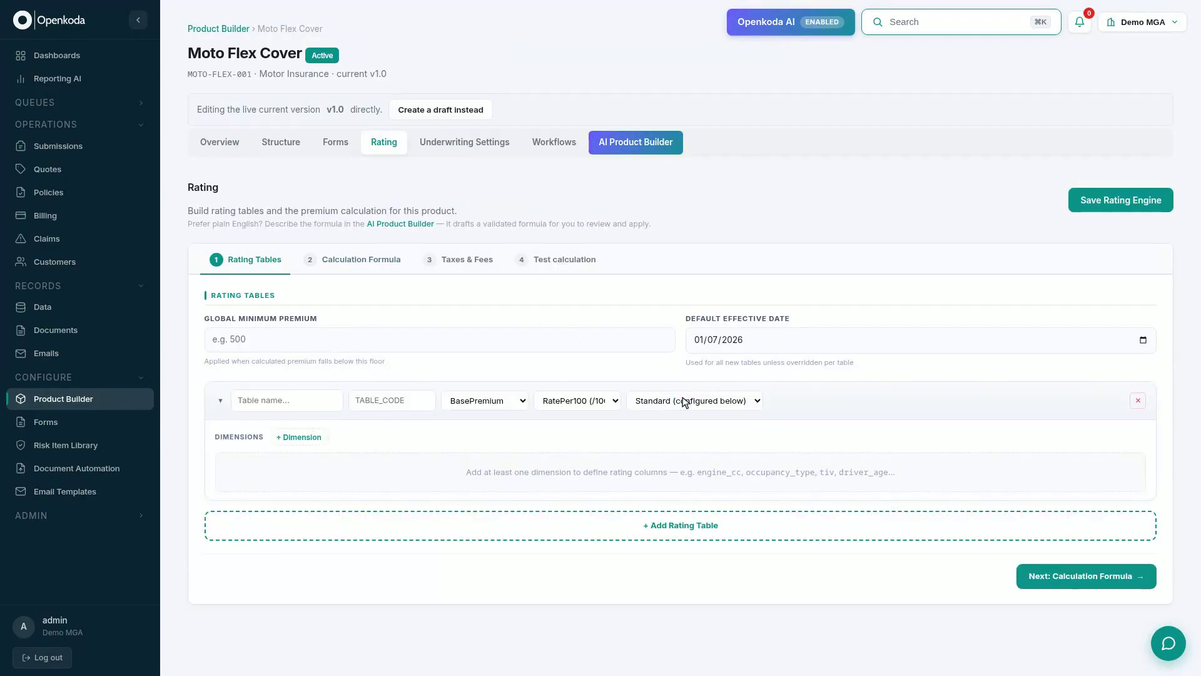
pyautogui.click(290, 404)
pyautogui.write('Base premium — fuel & engine cc')
pyautogui.click(397, 403)
pyautogui.write('BASE_FUEL_CC')
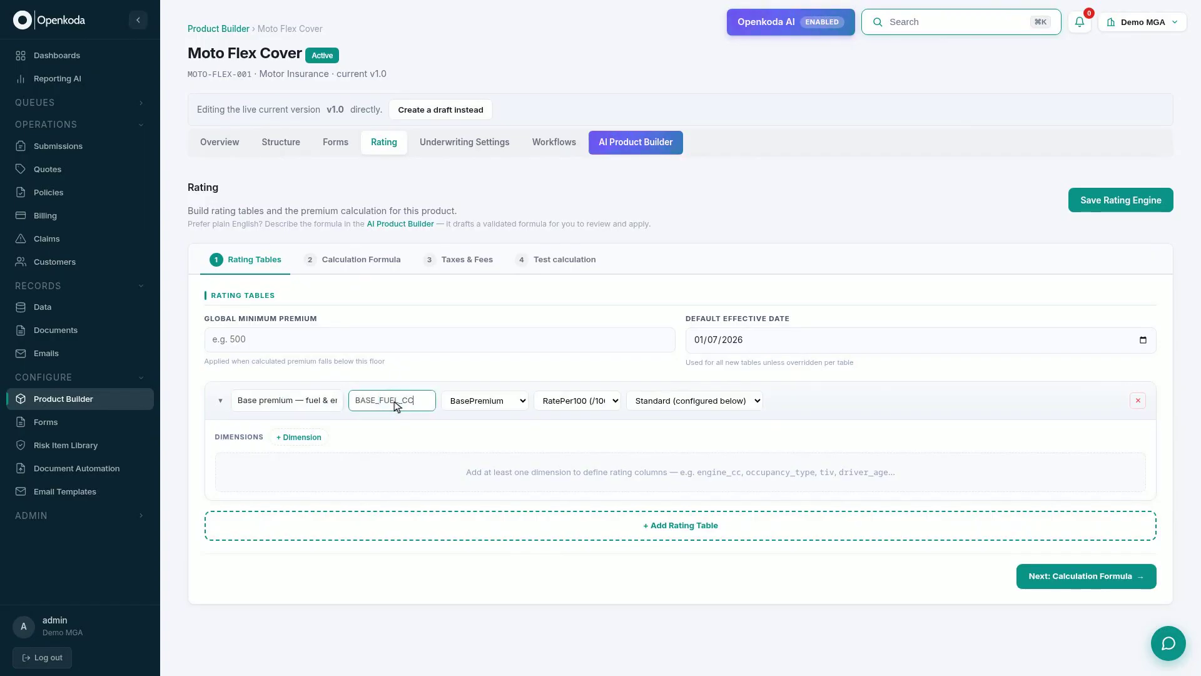
pyautogui.click(486, 401)
pyautogui.click(564, 407)
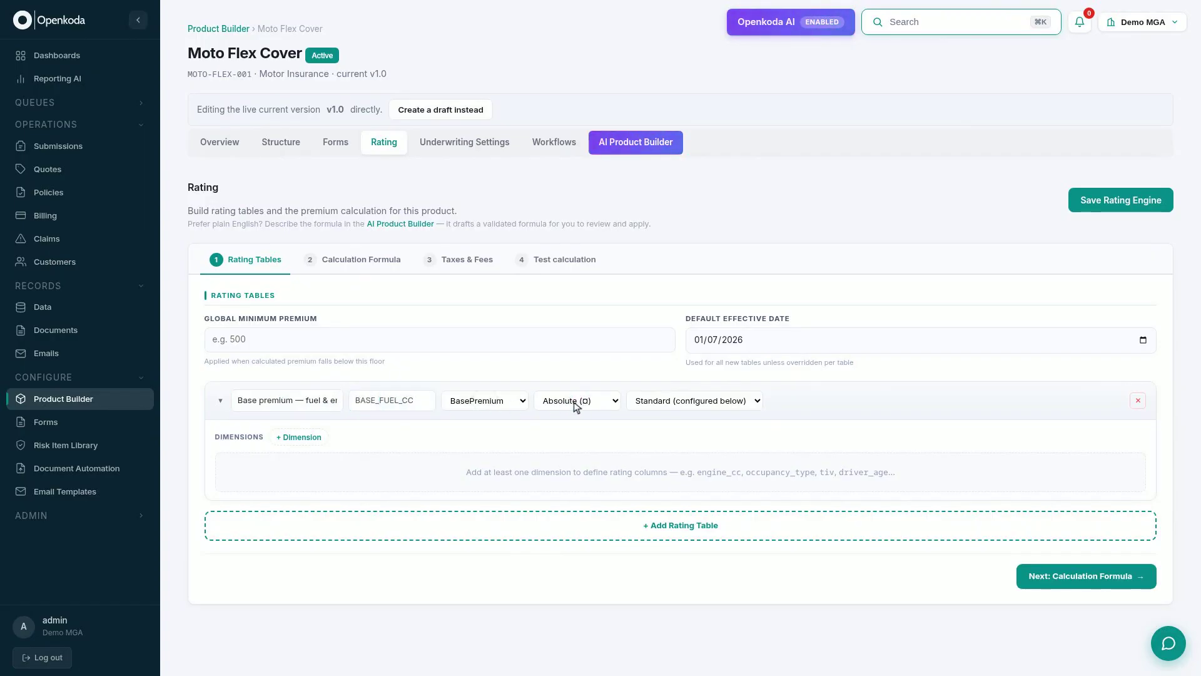
# Give the base premium table the dimensions fuel_type as Exact match and engine_cc as Band (from/to).
pyautogui.click(301, 437)
pyautogui.click(323, 437)
pyautogui.write('fuel')
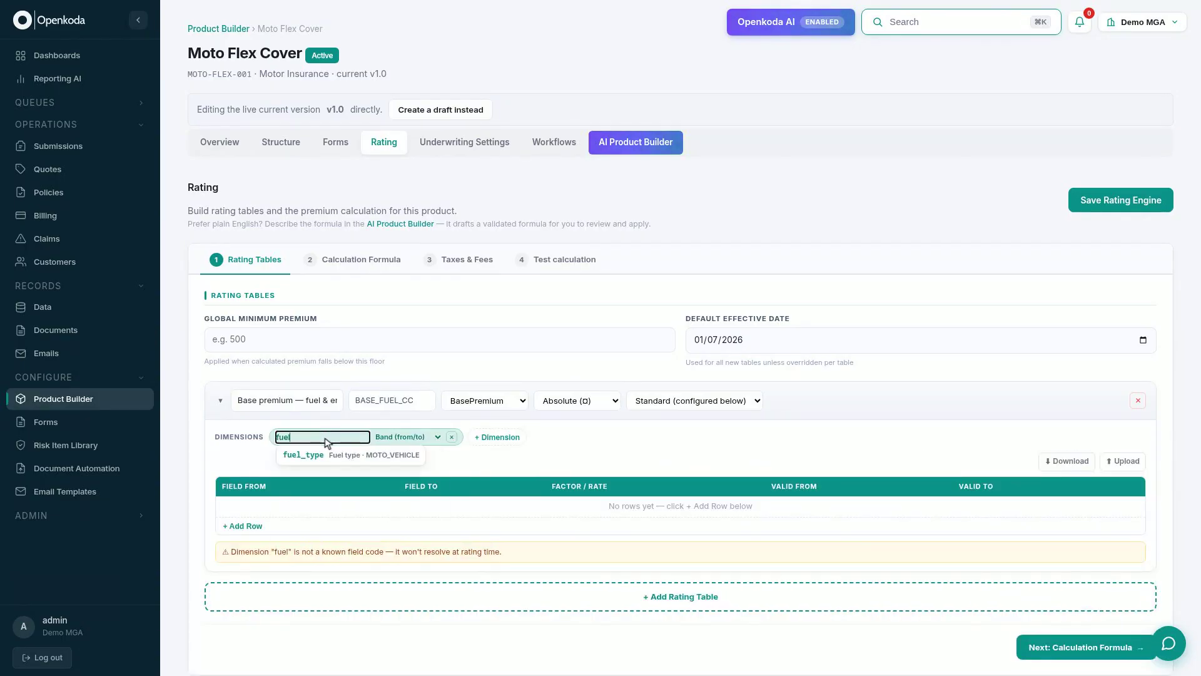
pyautogui.click(353, 456)
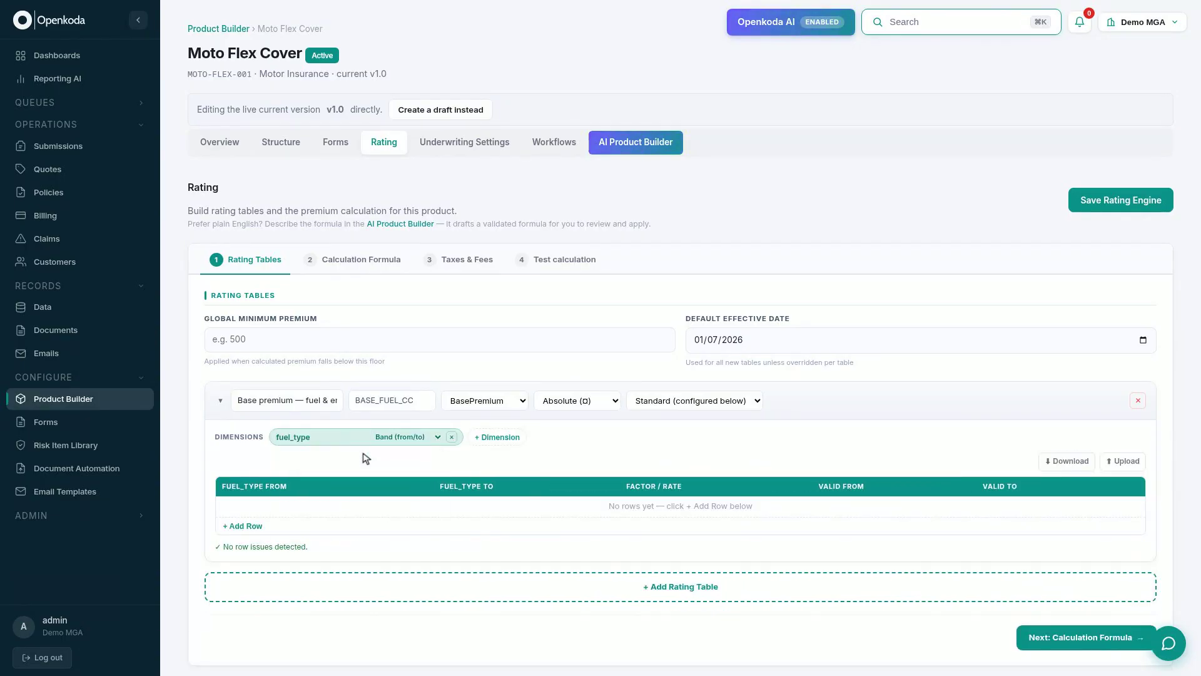
pyautogui.click(499, 437)
pyautogui.write('engine')
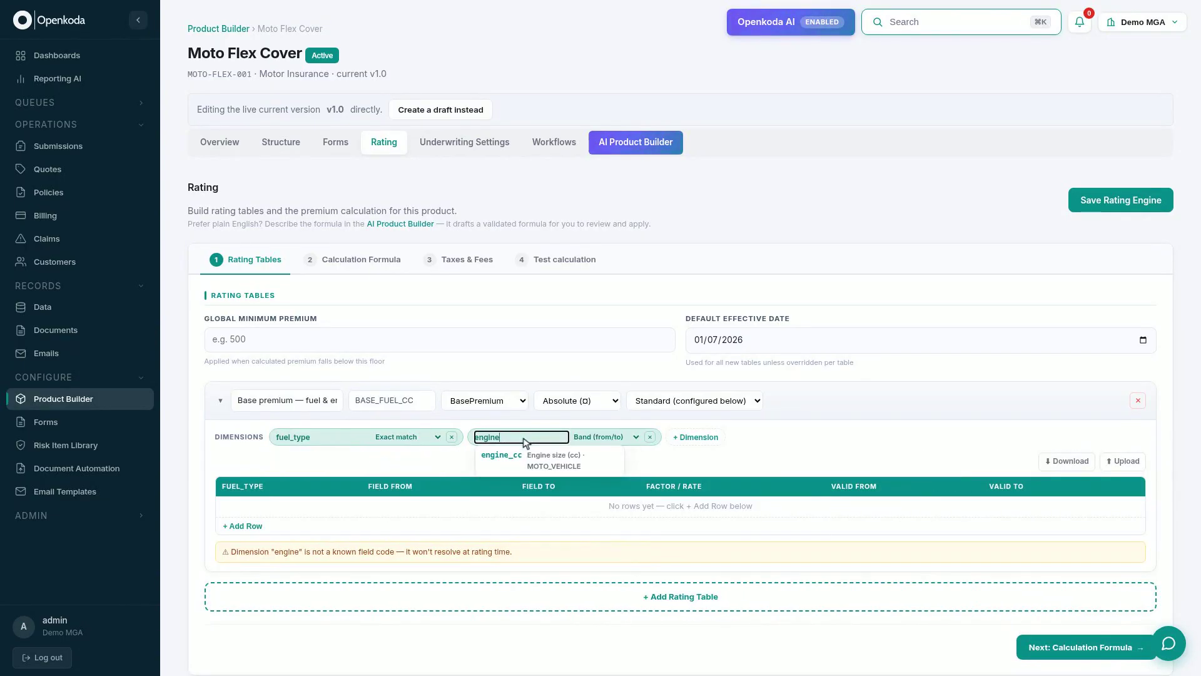
pyautogui.click(549, 461)
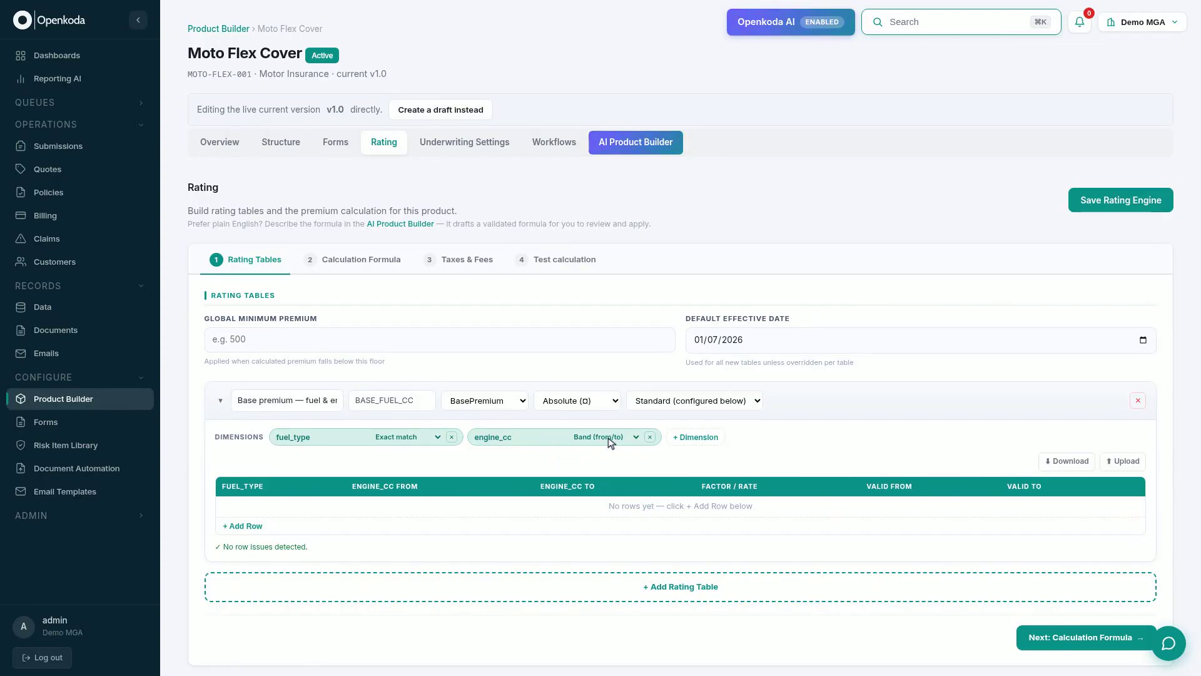
# Add a base premium row for Petrol, engine_cc 0 to 1599, with rate 320.
pyautogui.click(681, 527)
pyautogui.click(256, 511)
pyautogui.write('Petrol')
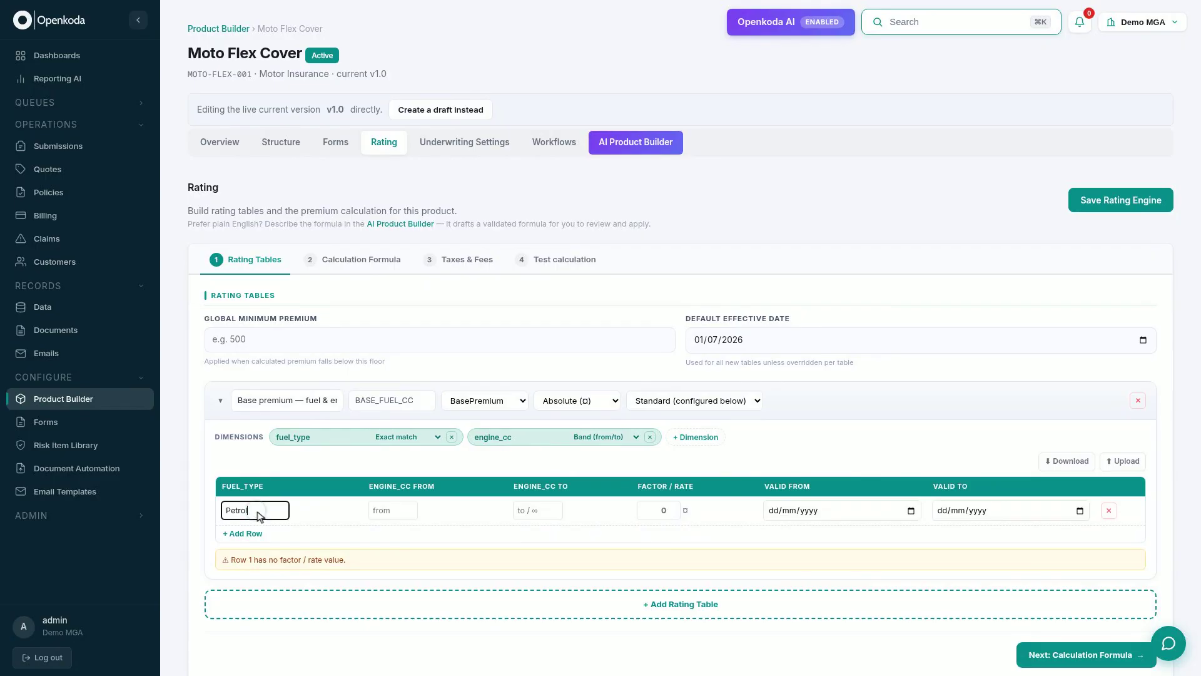
pyautogui.click(392, 511)
pyautogui.write('0')
pyautogui.click(539, 511)
pyautogui.write('1599')
pyautogui.click(658, 511)
pyautogui.write('320')
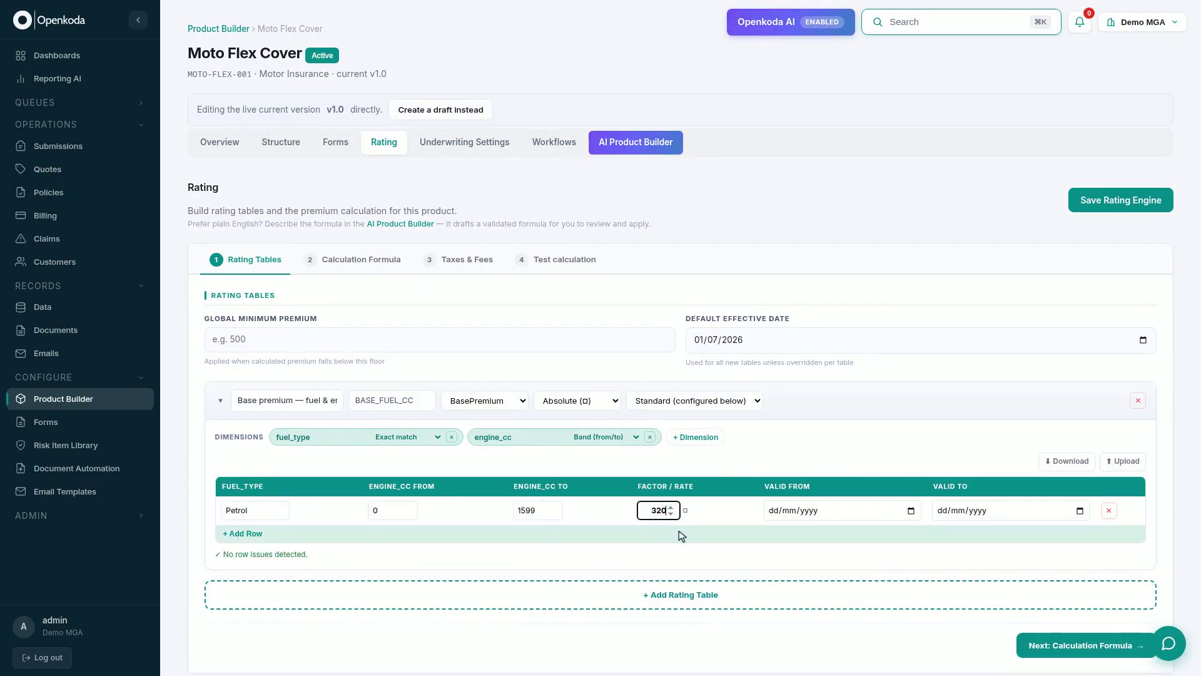
# Add a base premium row for Petrol, engine_cc 1600 to 5000, with rate 470.
pyautogui.click(682, 533)
pyautogui.click(282, 540)
pyautogui.click(413, 541)
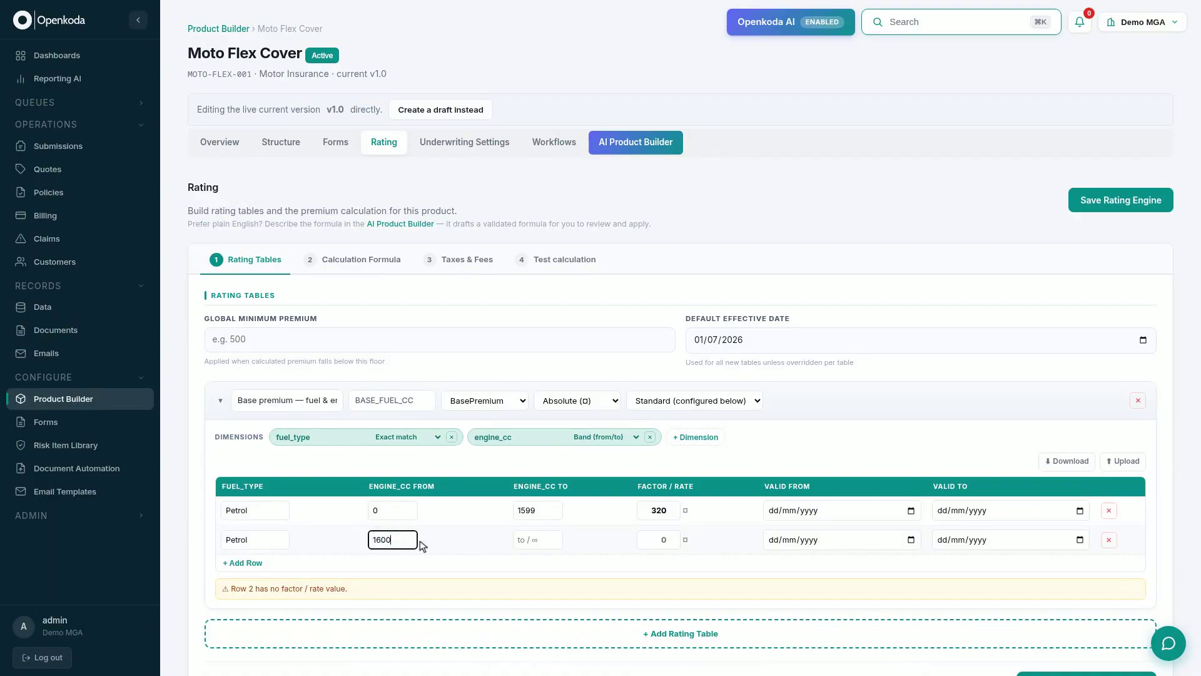
pyautogui.click(537, 539)
pyautogui.write('5000')
pyautogui.click(658, 539)
pyautogui.write('470')
# Add a base premium row for Diesel, engine_cc 0 to 1599, with rate 350.
pyautogui.click(679, 563)
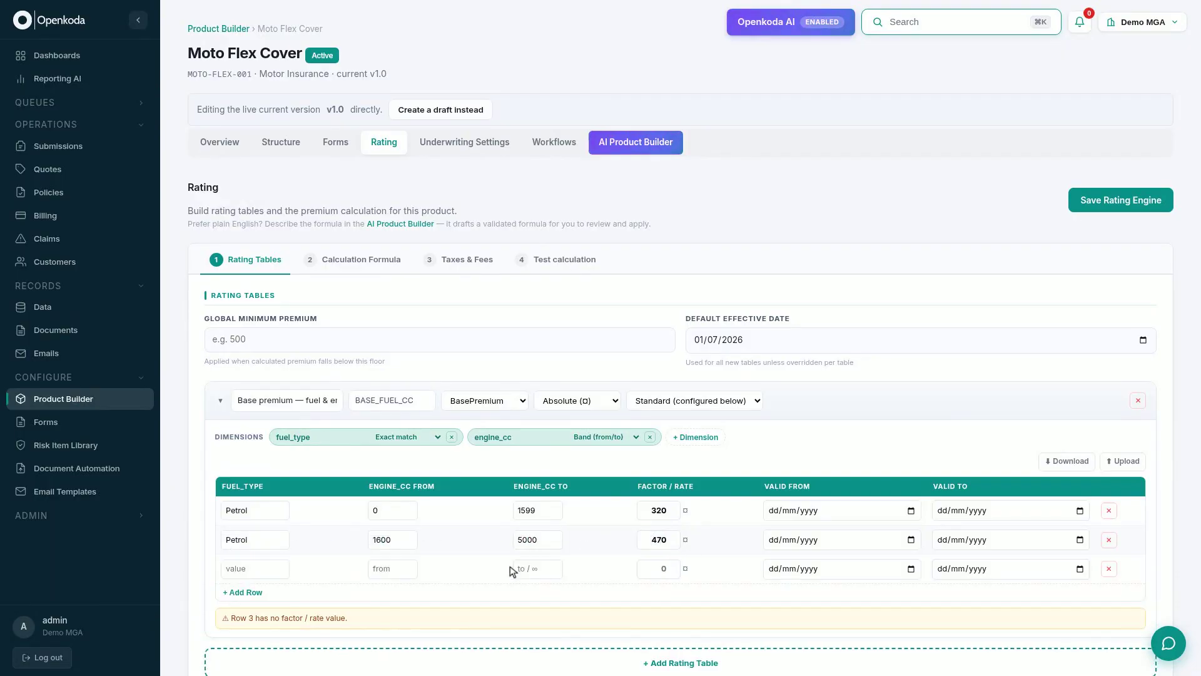
pyautogui.click(269, 568)
pyautogui.write('Diesel')
pyautogui.click(394, 569)
pyautogui.write('0')
pyautogui.click(537, 569)
pyautogui.write('1599')
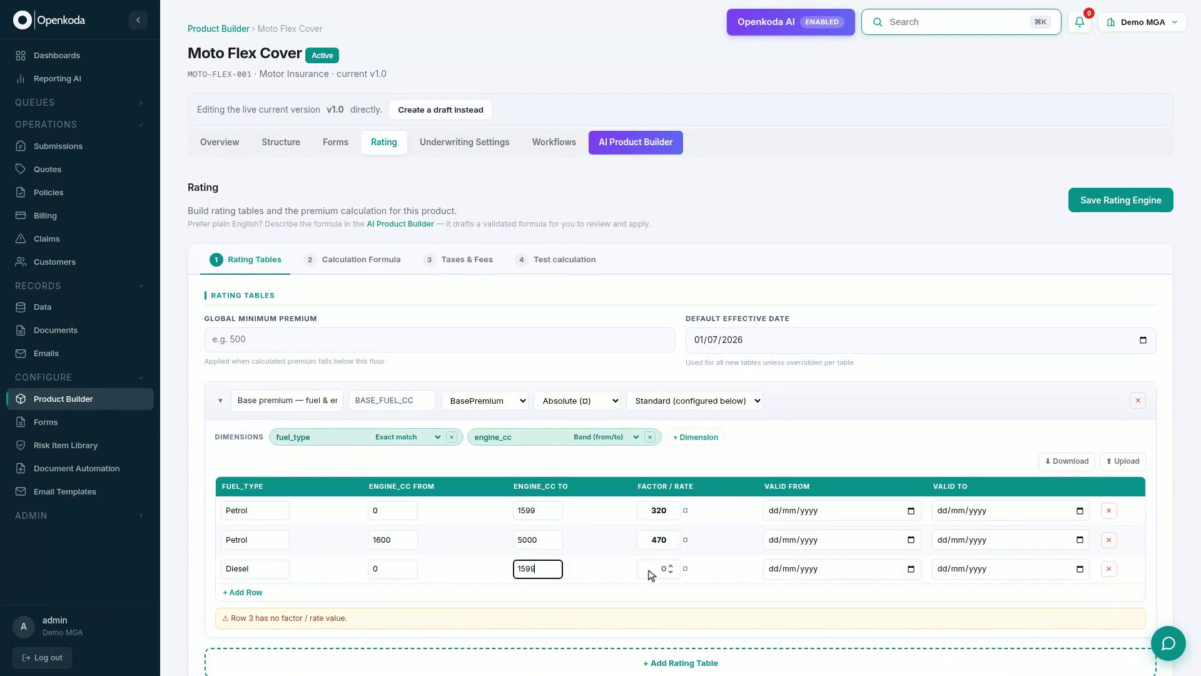
pyautogui.click(651, 571)
pyautogui.write('350')
# Add a base premium row for Diesel, engine_cc 1600 to 5000, with rate 510.
pyautogui.click(678, 592)
pyautogui.click(285, 599)
pyautogui.write('Diesel')
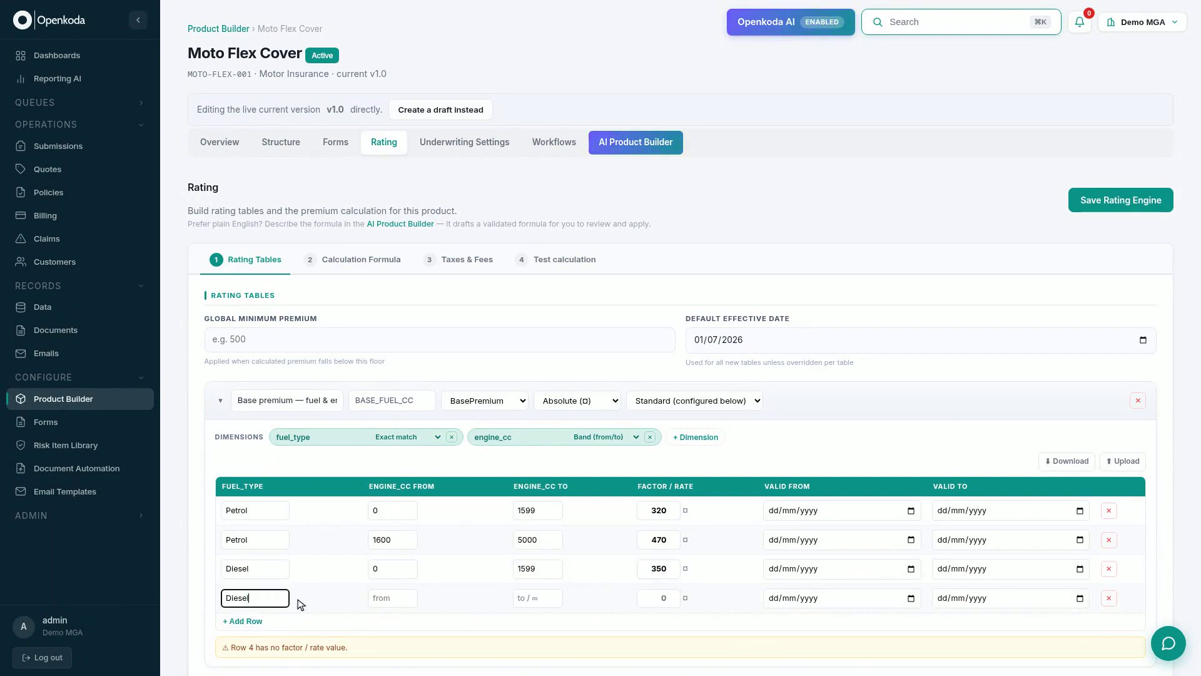
pyautogui.click(395, 599)
pyautogui.write('1600')
pyautogui.click(538, 598)
pyautogui.write('5000')
pyautogui.click(657, 598)
pyautogui.write('510')
# Add a base premium row for Hybrid, engine_cc 0 to 5000, with rate 360.
pyautogui.click(681, 622)
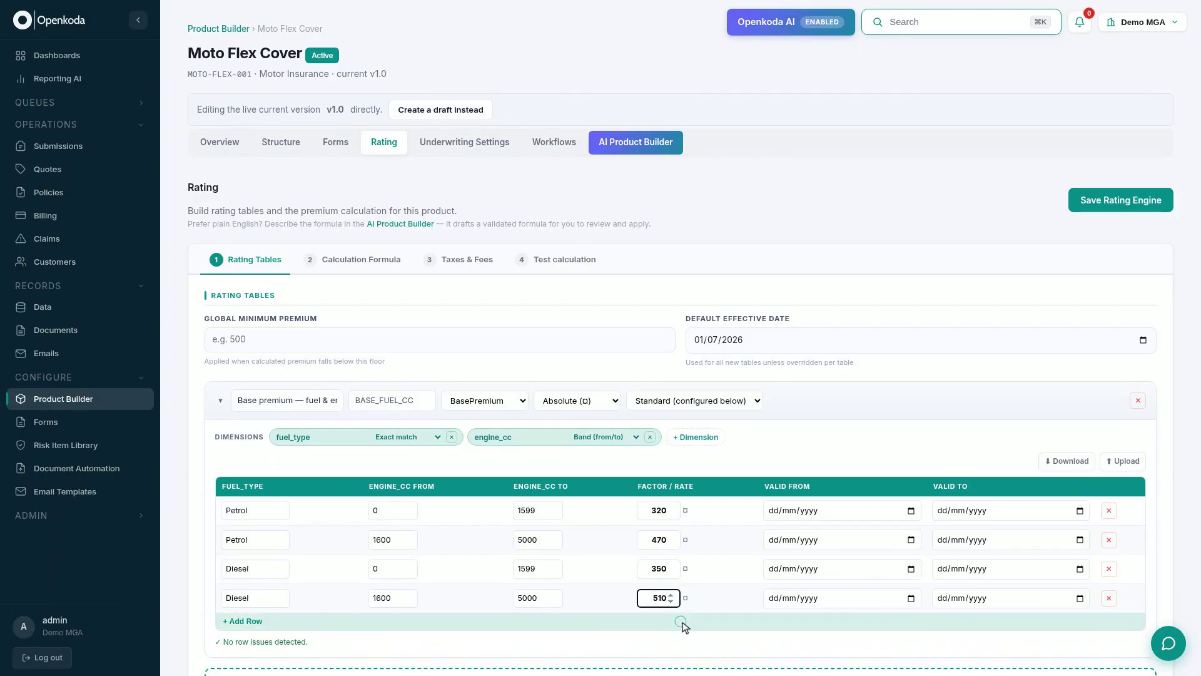
pyautogui.click(268, 628)
pyautogui.write('Hybrid')
pyautogui.click(392, 627)
pyautogui.write('0')
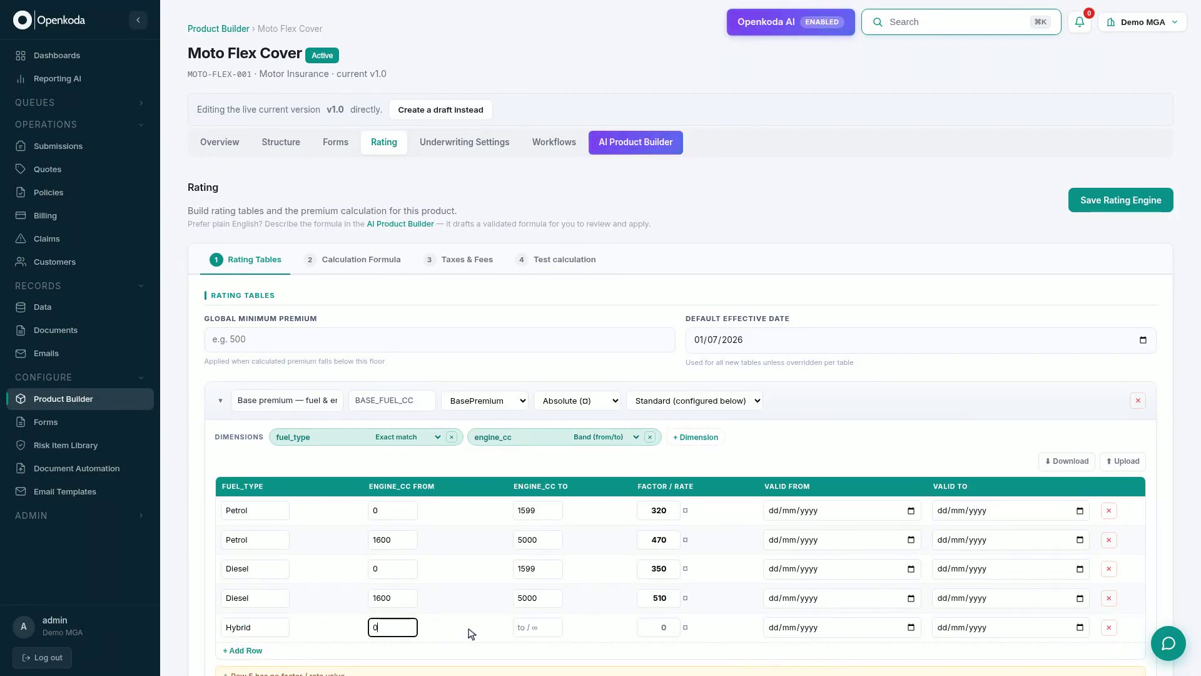
pyautogui.click(538, 627)
pyautogui.write('5000')
pyautogui.click(657, 628)
pyautogui.write('360')
# Add a base premium row for Electric, engine_cc 0 to 5000, with rate 390, and collapse the table.
pyautogui.click(680, 627)
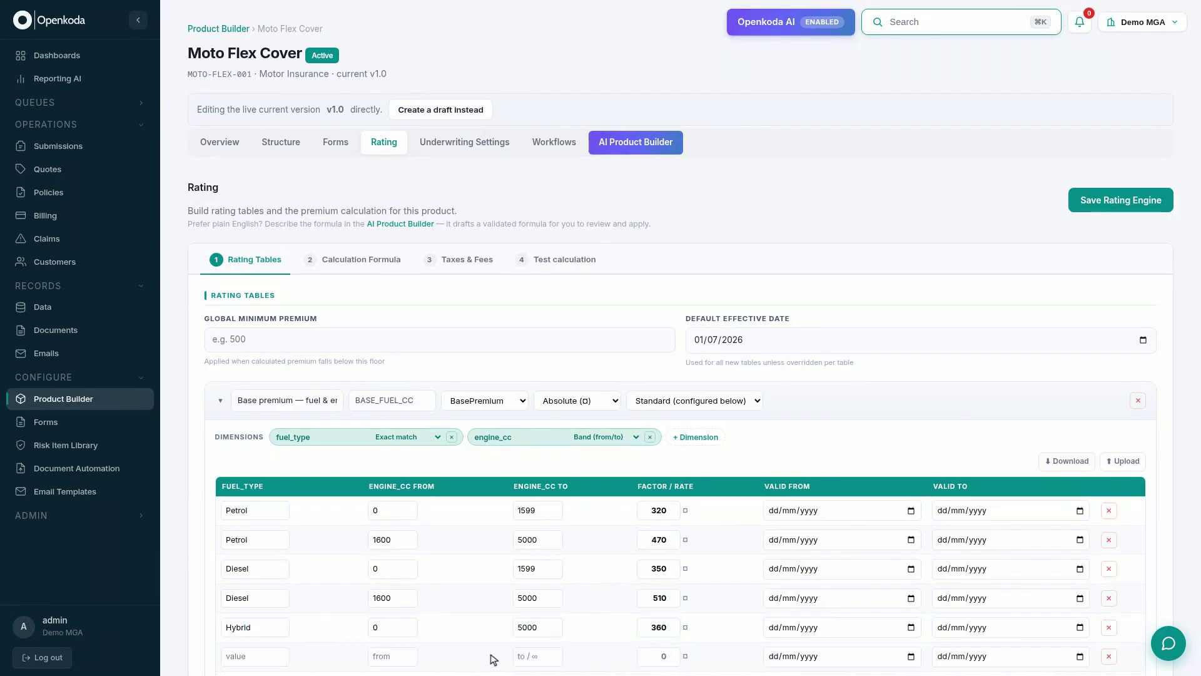
pyautogui.click(269, 657)
pyautogui.write('Electric')
pyautogui.click(394, 656)
pyautogui.write('0')
pyautogui.click(537, 656)
pyautogui.write('5000')
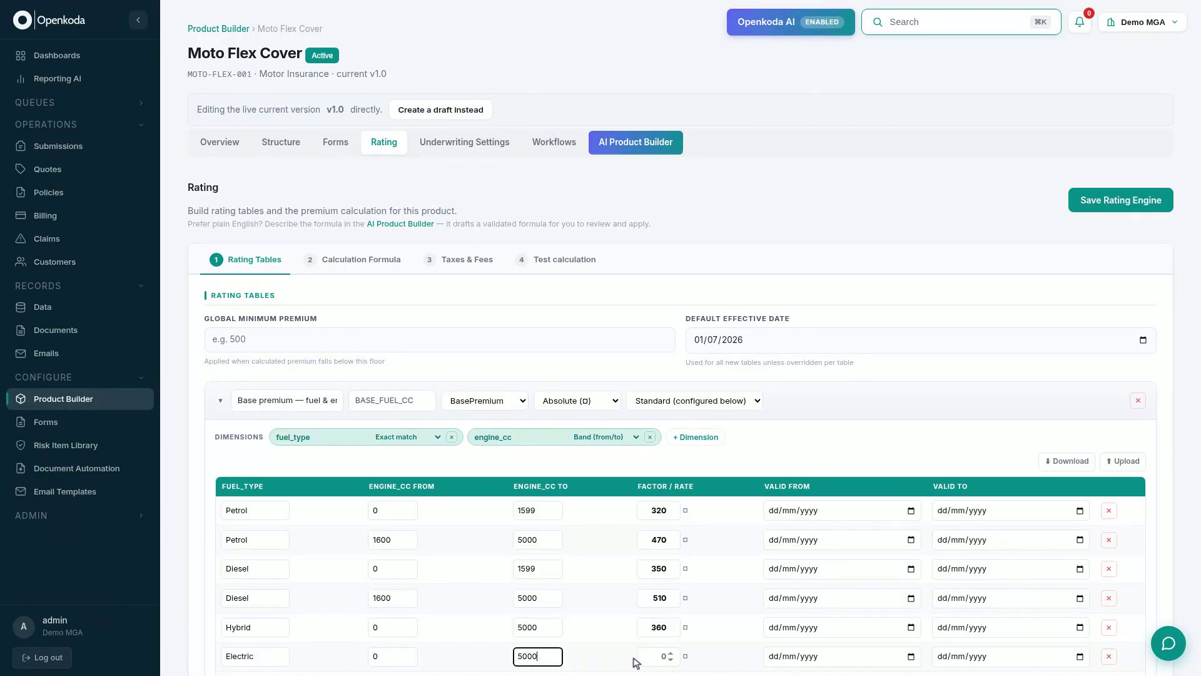
pyautogui.click(637, 657)
pyautogui.write('390')
pyautogui.scroll(-3, 660, 658)
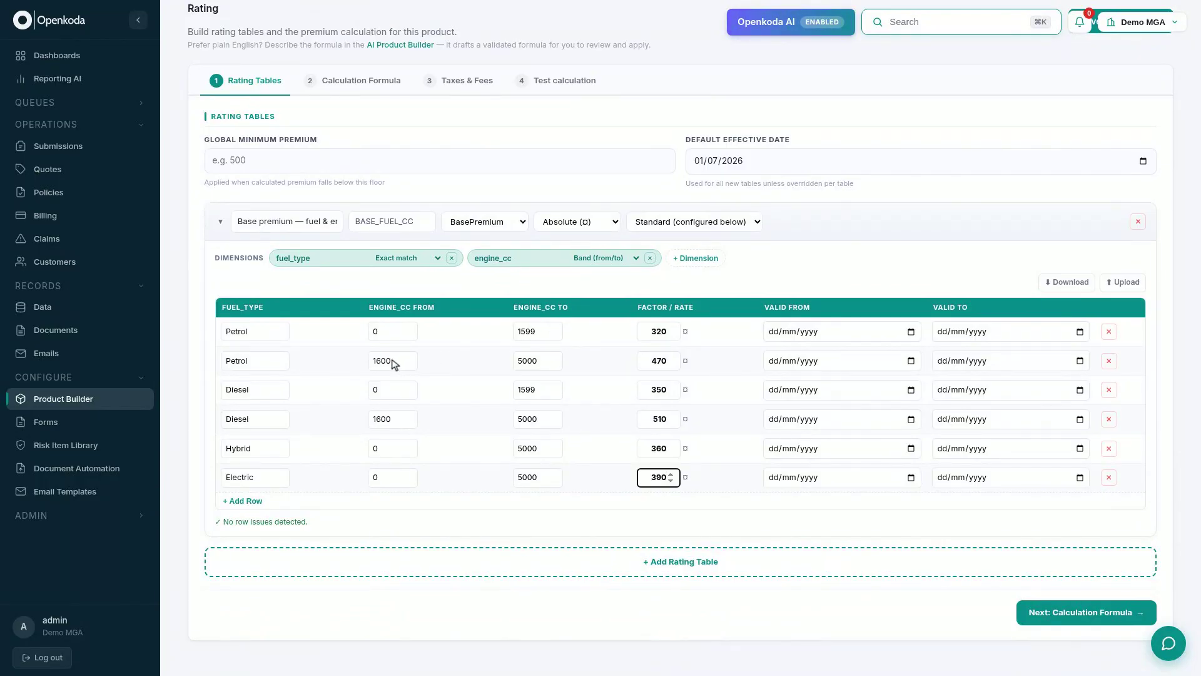
pyautogui.click(221, 222)
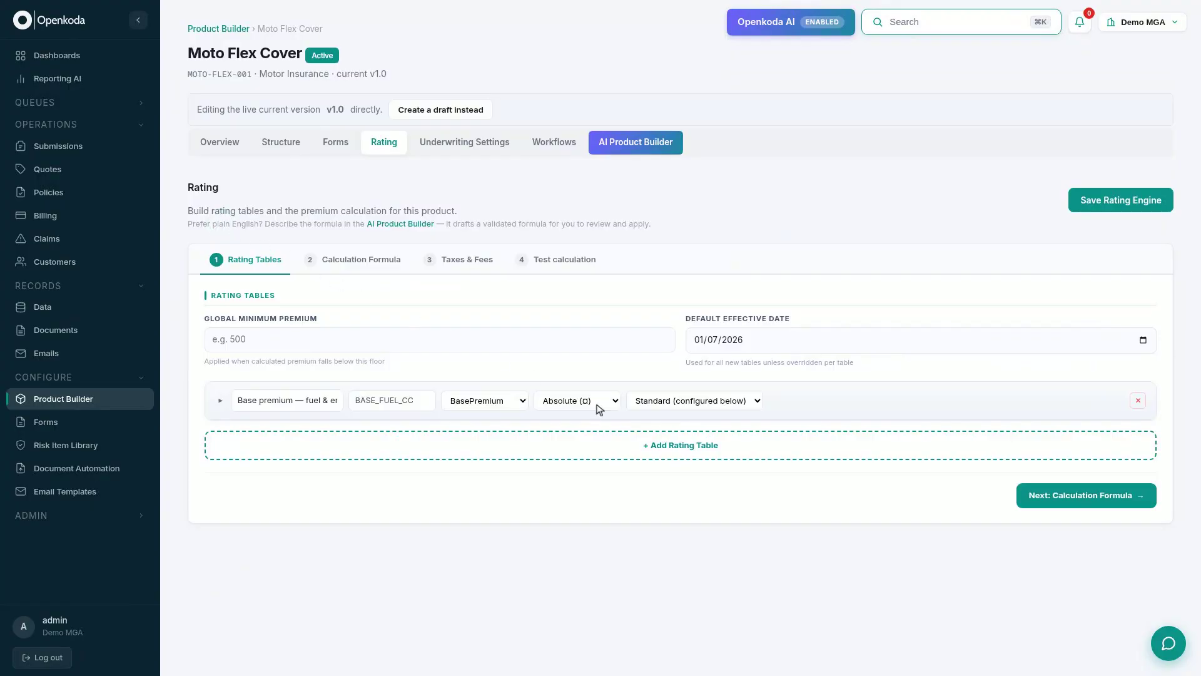
# Add a second rating table named "Driver age factor" with code DRIVER_AGE and type Multiplier.
pyautogui.click(684, 445)
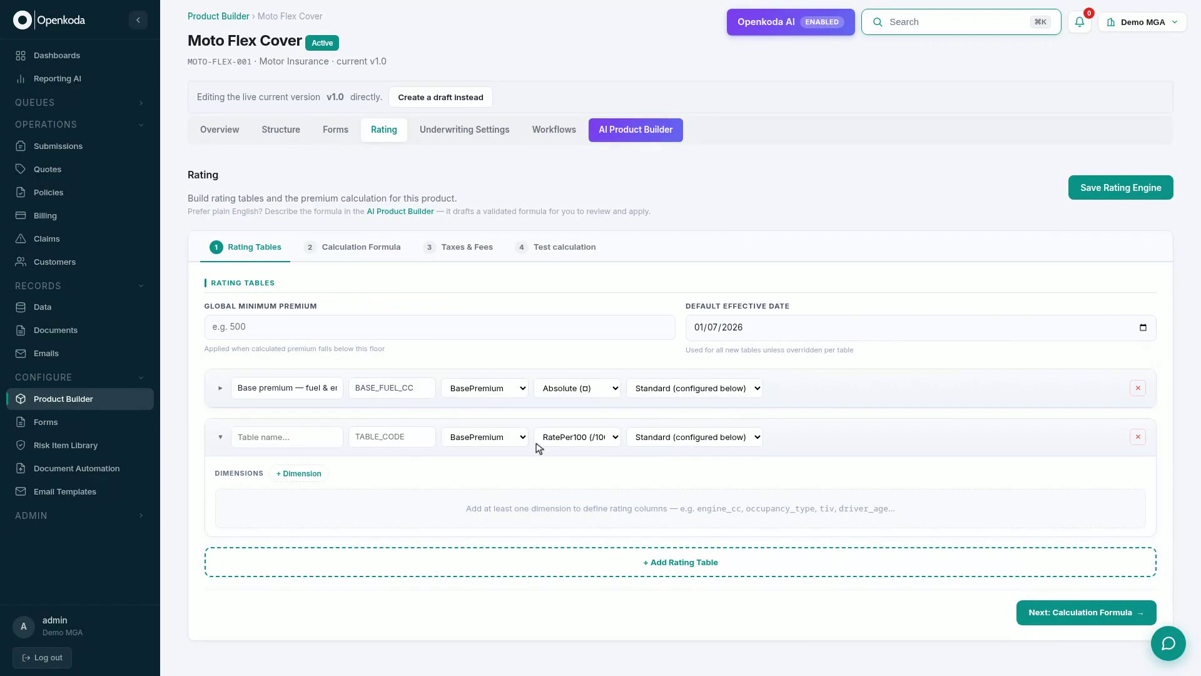
pyautogui.click(288, 438)
pyautogui.write('Driver age factor')
pyautogui.click(394, 438)
pyautogui.write('DRIVER_AGE')
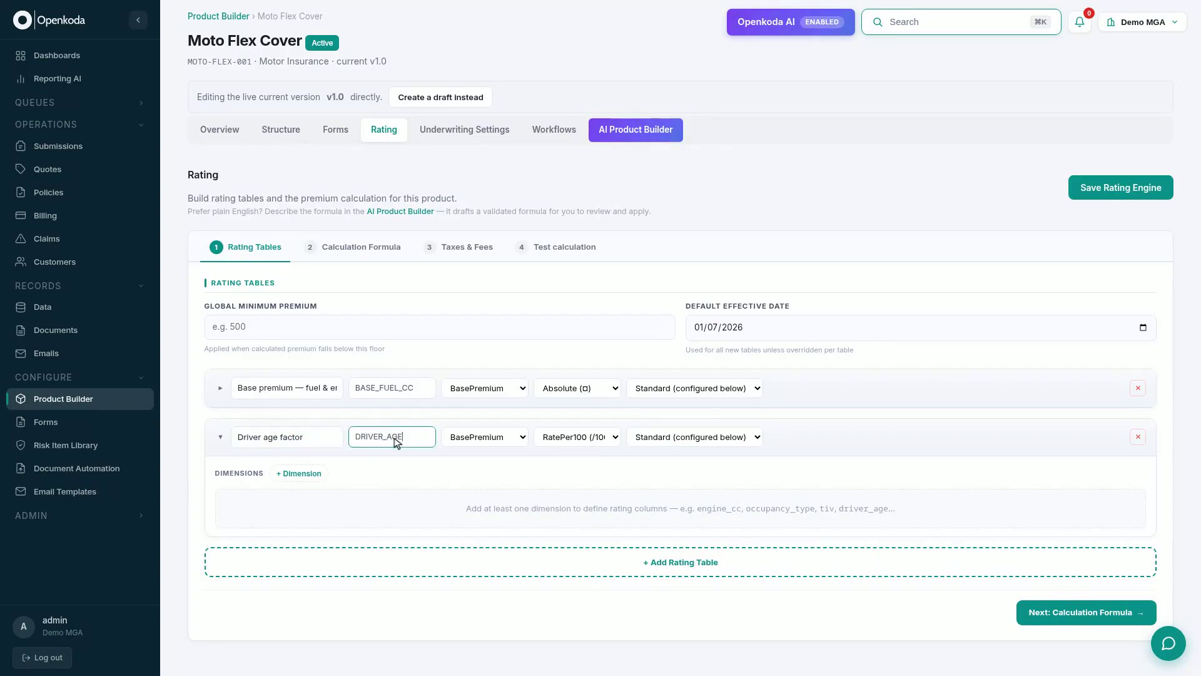
pyautogui.click(472, 442)
# Add driver_age as a Band (from/to) dimension to the driver age factor table.
pyautogui.click(299, 473)
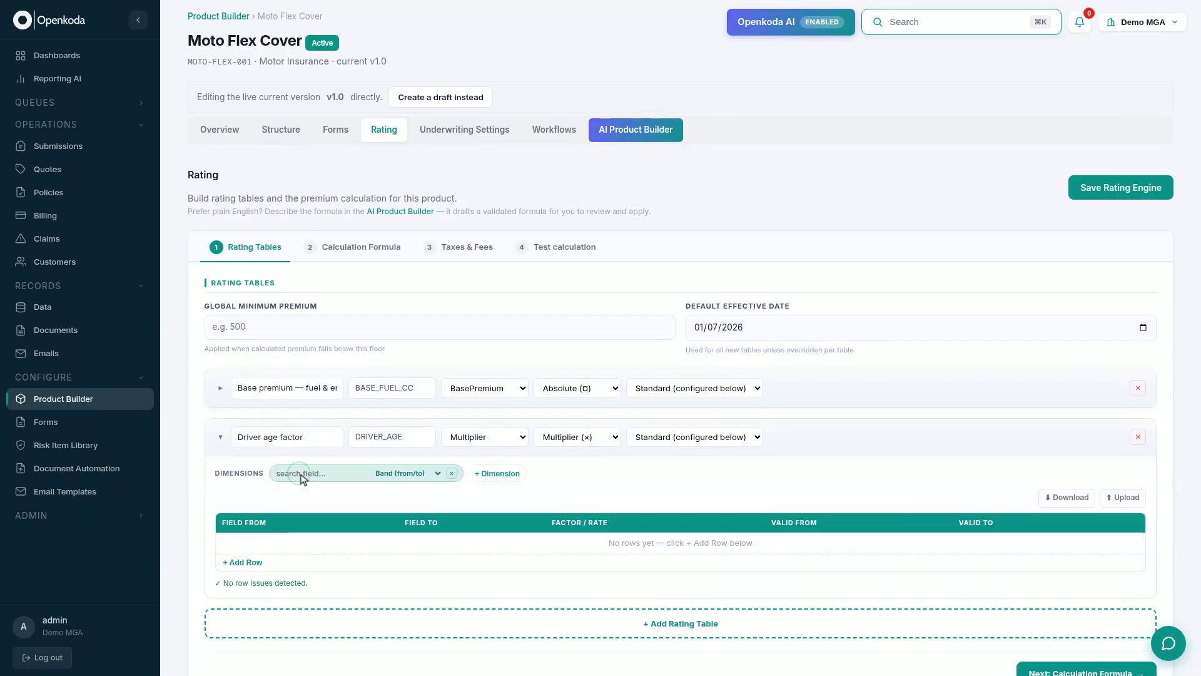
pyautogui.click(303, 476)
pyautogui.click(354, 493)
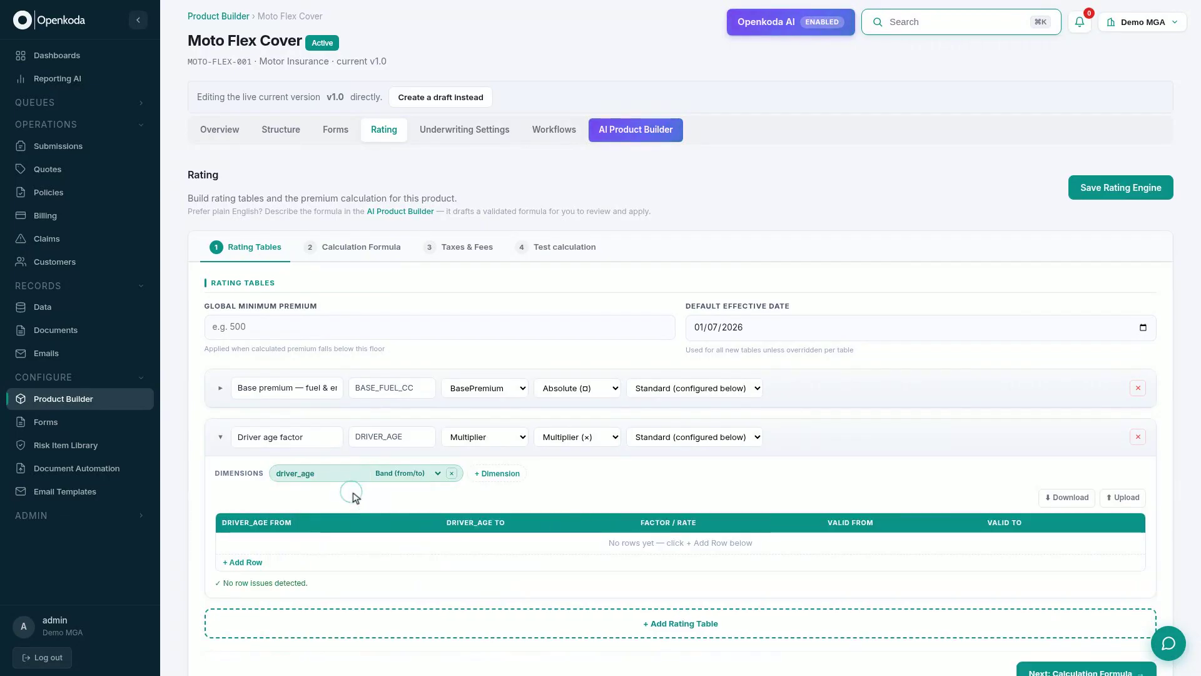
# Add a driver age row for ages 17 to 20 with factor 1.55.
pyautogui.click(673, 563)
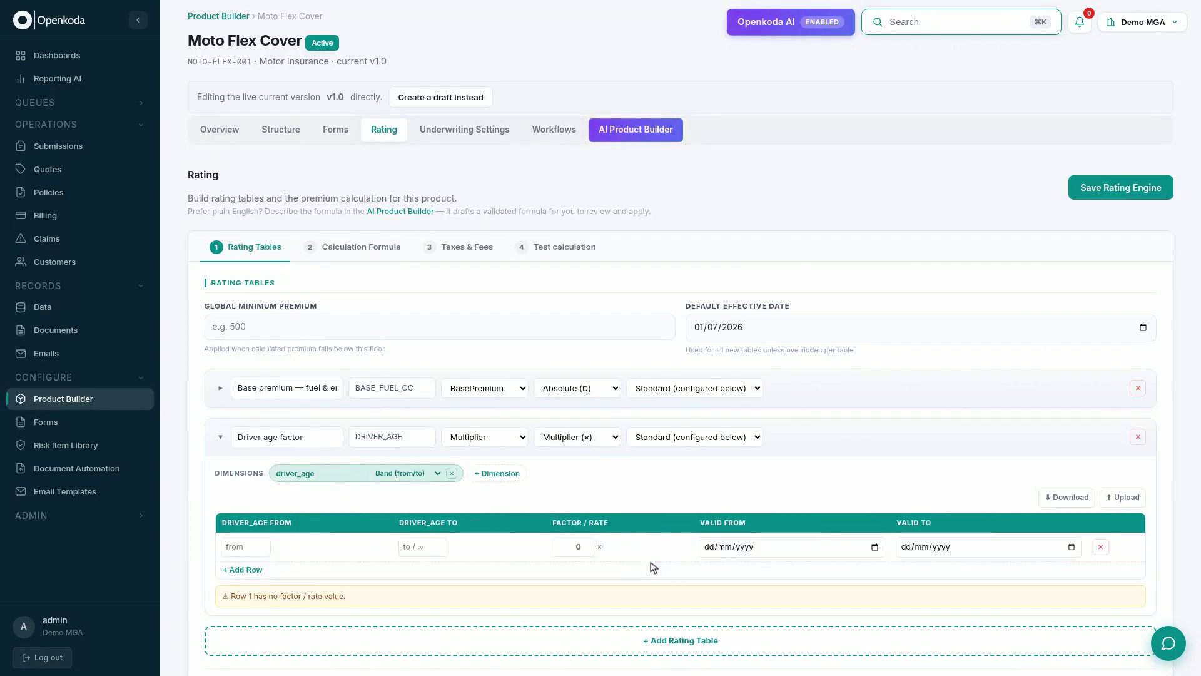
pyautogui.click(267, 548)
pyautogui.write('17')
pyautogui.click(423, 547)
pyautogui.write('20')
pyautogui.click(573, 547)
pyautogui.write('1.55')
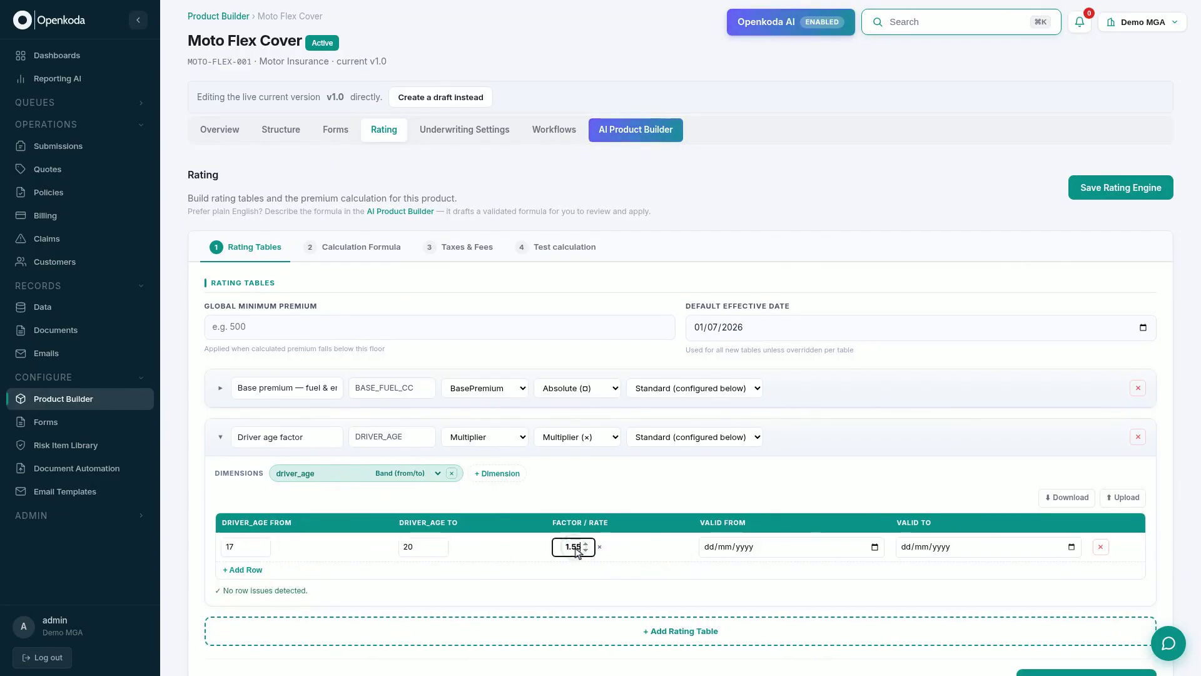
# Add a driver age row for ages 21 to 70 with factor 1.
pyautogui.click(680, 570)
pyautogui.click(247, 575)
pyautogui.write('21')
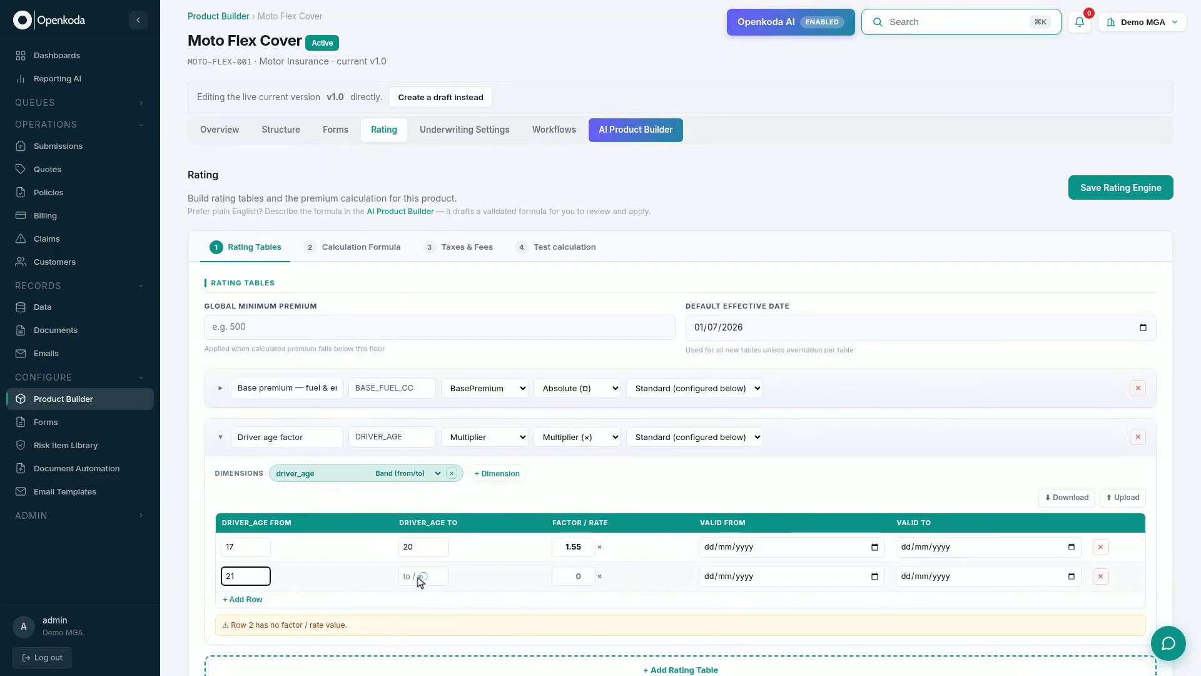
pyautogui.click(421, 577)
pyautogui.write('70')
pyautogui.click(573, 576)
pyautogui.write('1')
# Add a driver age row for ages 71 to 99 with factor 1.25, and collapse the table.
pyautogui.click(679, 599)
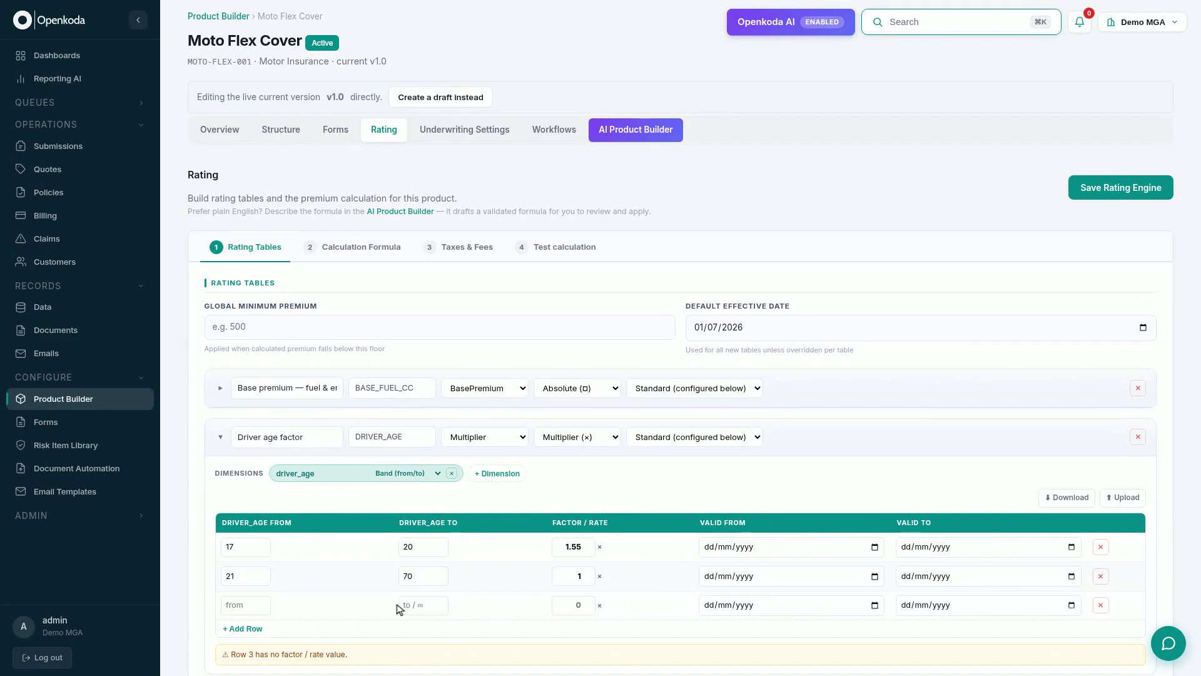
pyautogui.click(247, 604)
pyautogui.write('71')
pyautogui.click(423, 604)
pyautogui.write('99')
pyautogui.click(573, 604)
pyautogui.write('1.25')
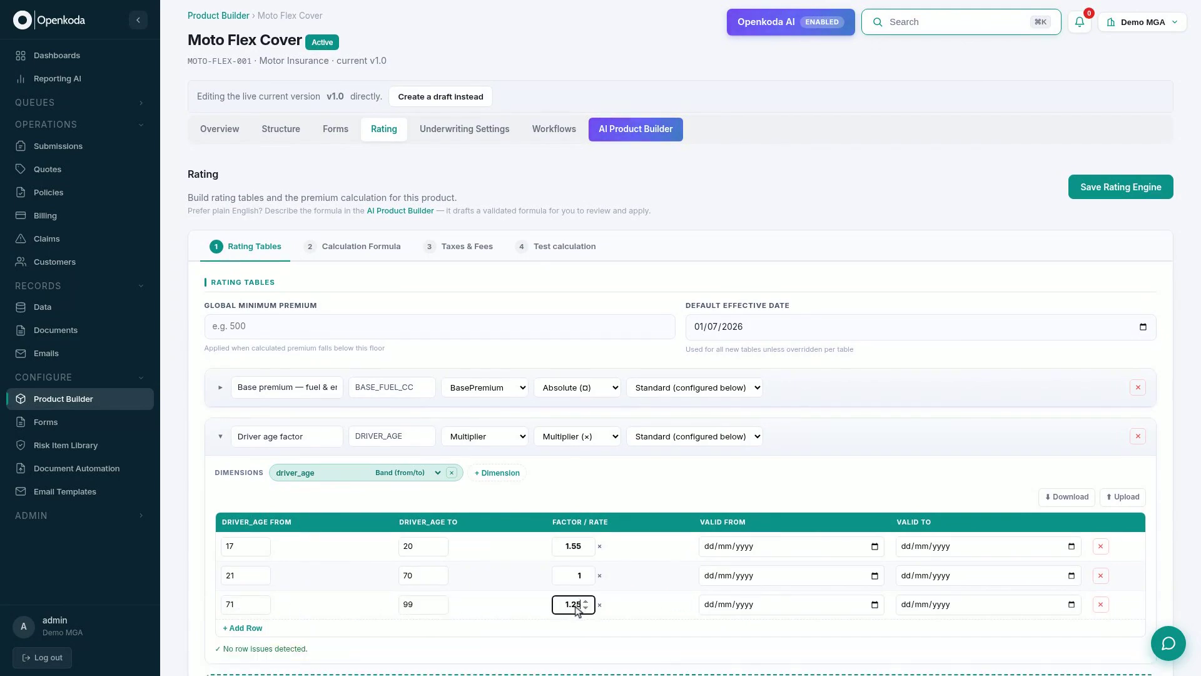
pyautogui.scroll(-2, 579, 611)
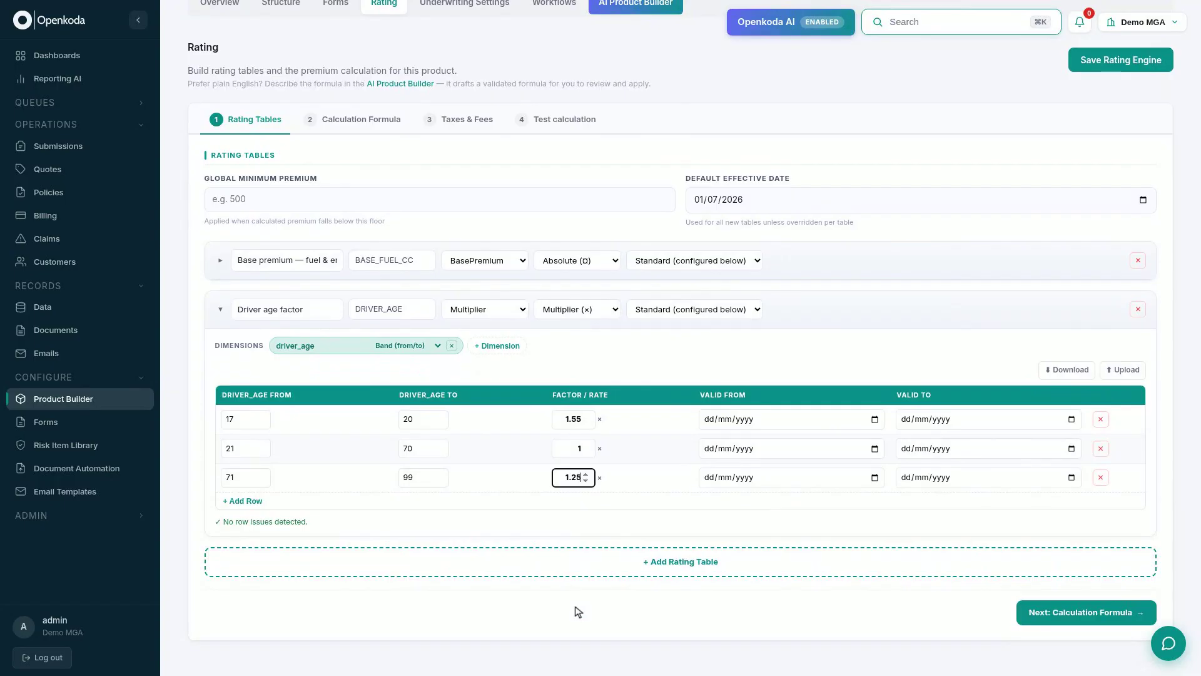
pyautogui.click(221, 310)
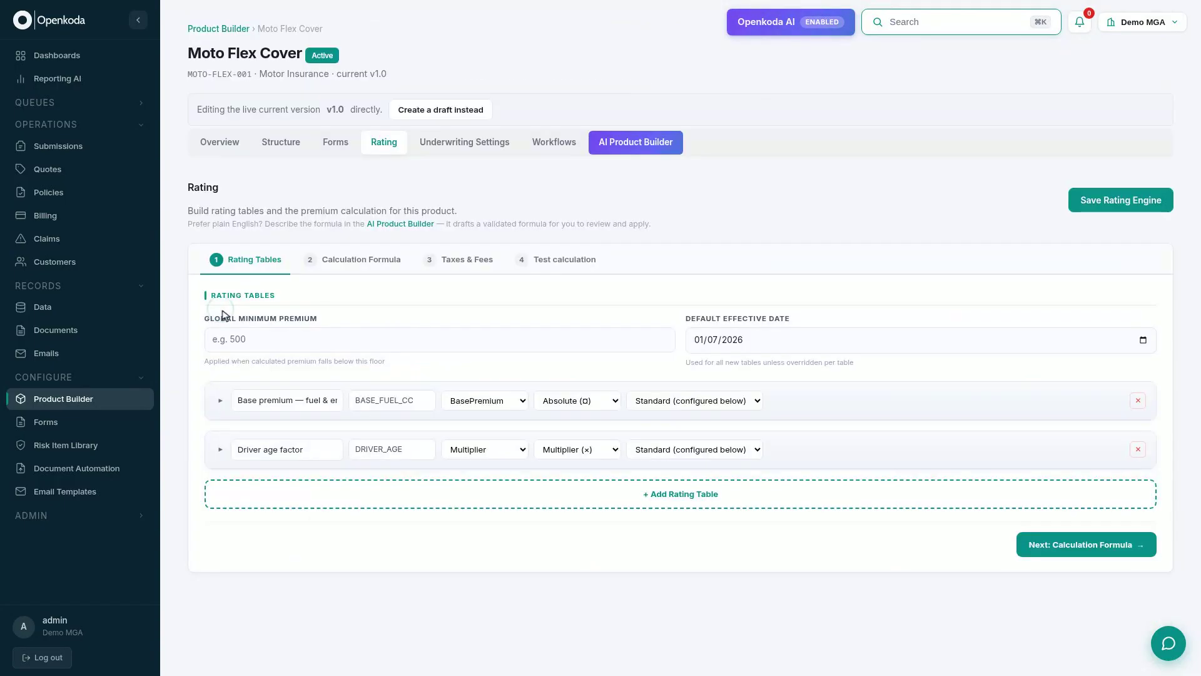
# Add a rating table named Vehicle age factor with code VEHICLE_AGE, set to Multiplier type and Multiplier (×) value.
pyautogui.click(684, 498)
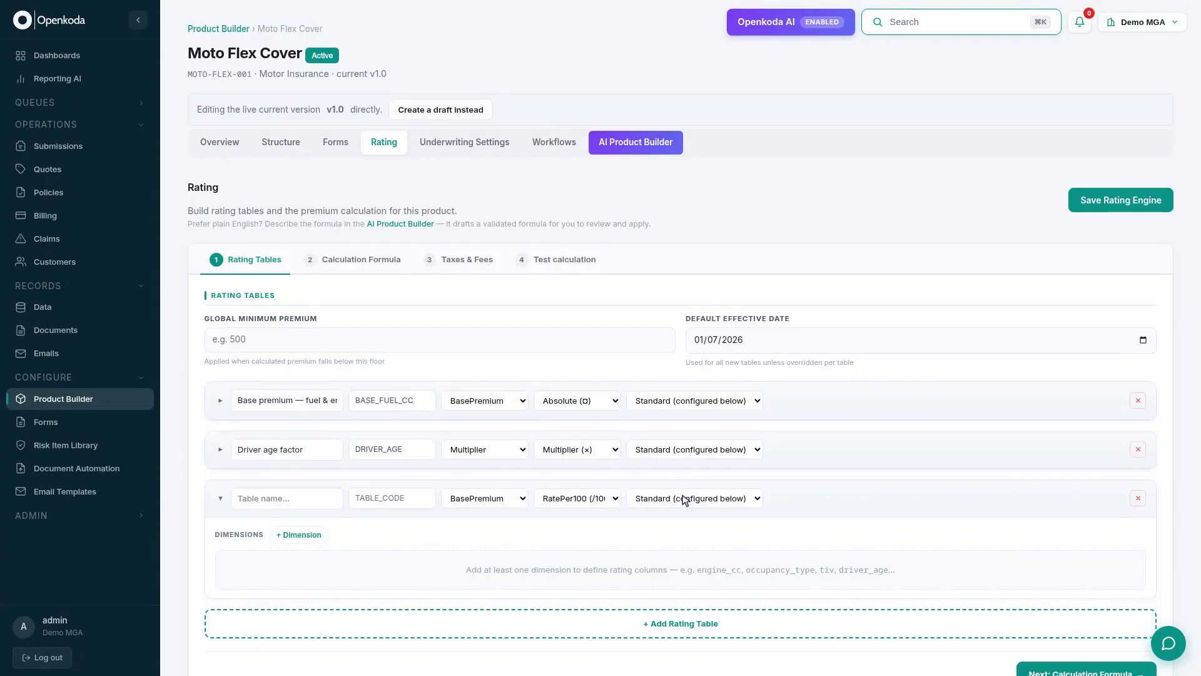
pyautogui.scroll(-1, 686, 500)
pyautogui.click(288, 437)
pyautogui.write('Vehicle age factor')
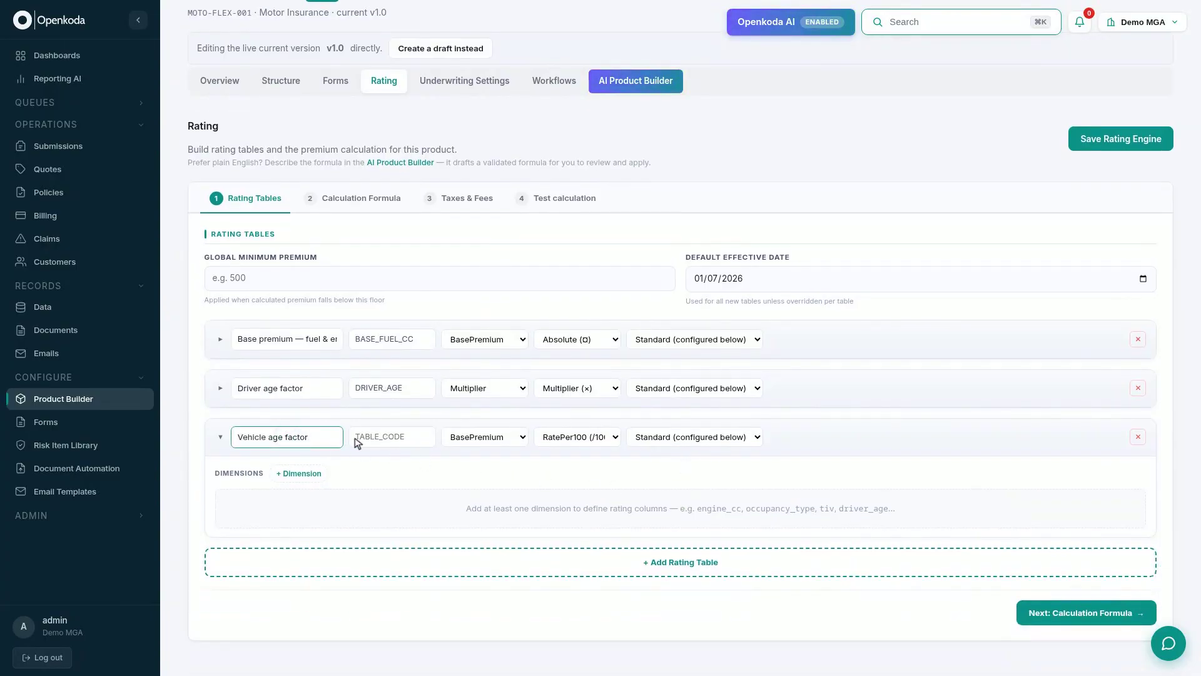
pyautogui.click(394, 438)
pyautogui.write('VEHICLE_AGE')
pyautogui.click(491, 437)
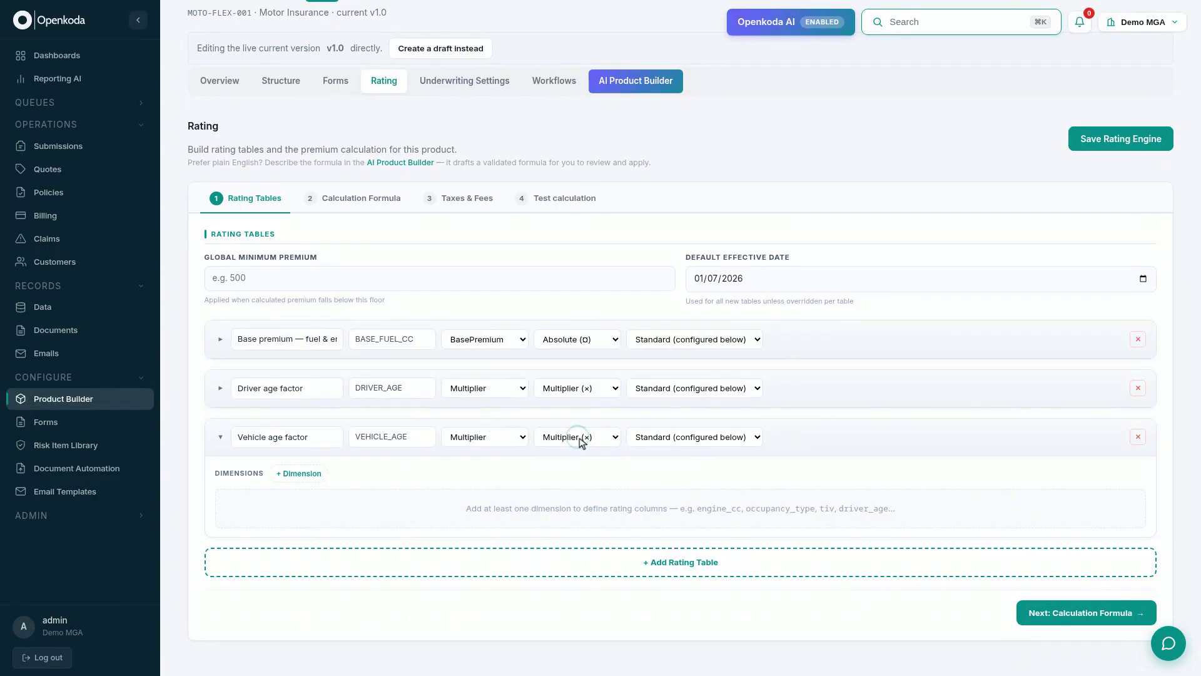
# Add vehicle_age as a Band (from/to) dimension to the vehicle age factor table.
pyautogui.click(300, 474)
pyautogui.write('vehicle')
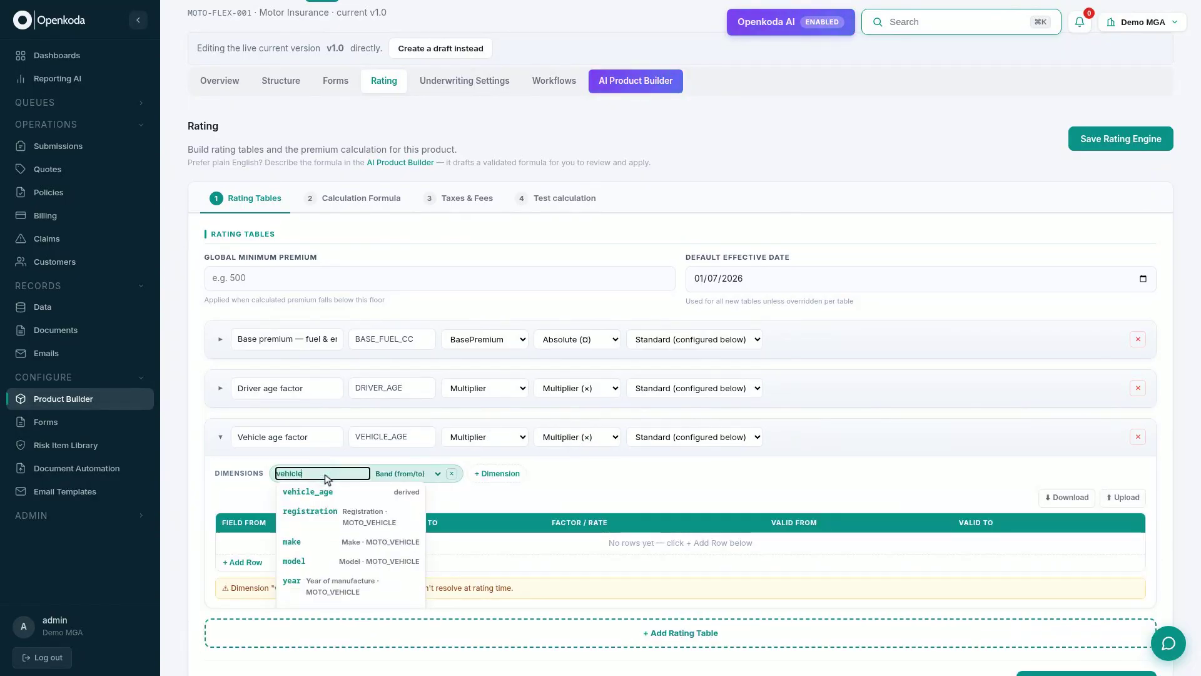
pyautogui.click(328, 492)
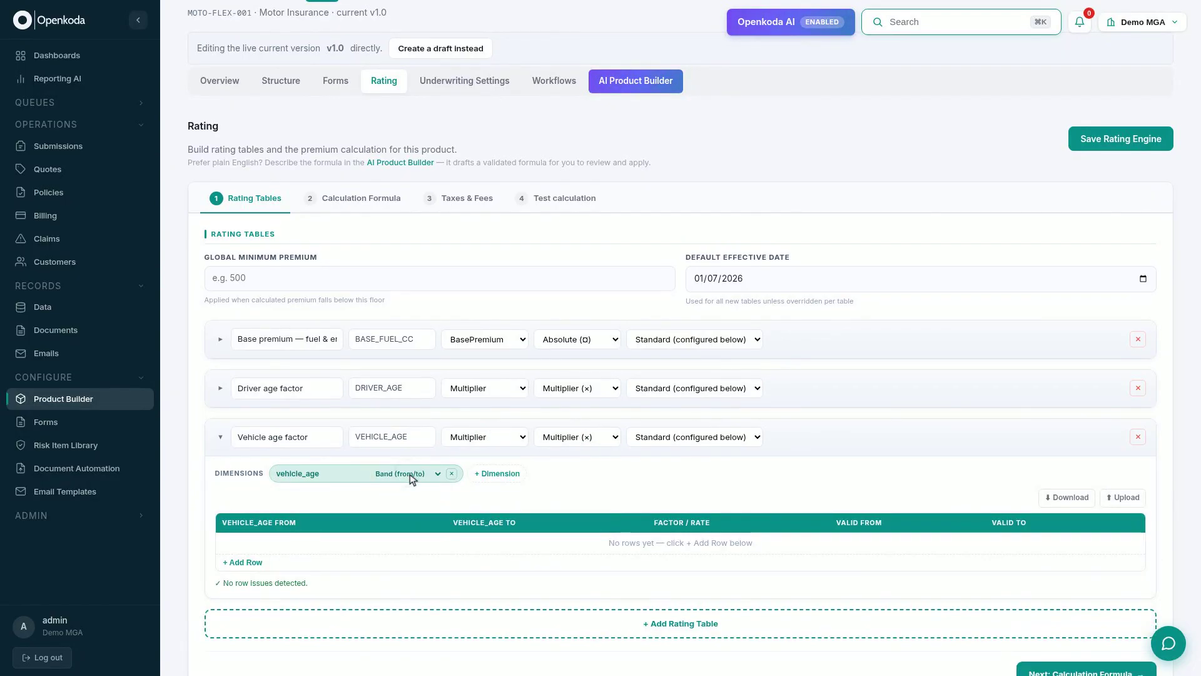
# Add a vehicle age row for ages 0 to 3 with factor 0.95.
pyautogui.click(602, 541)
pyautogui.click(250, 548)
pyautogui.write('0')
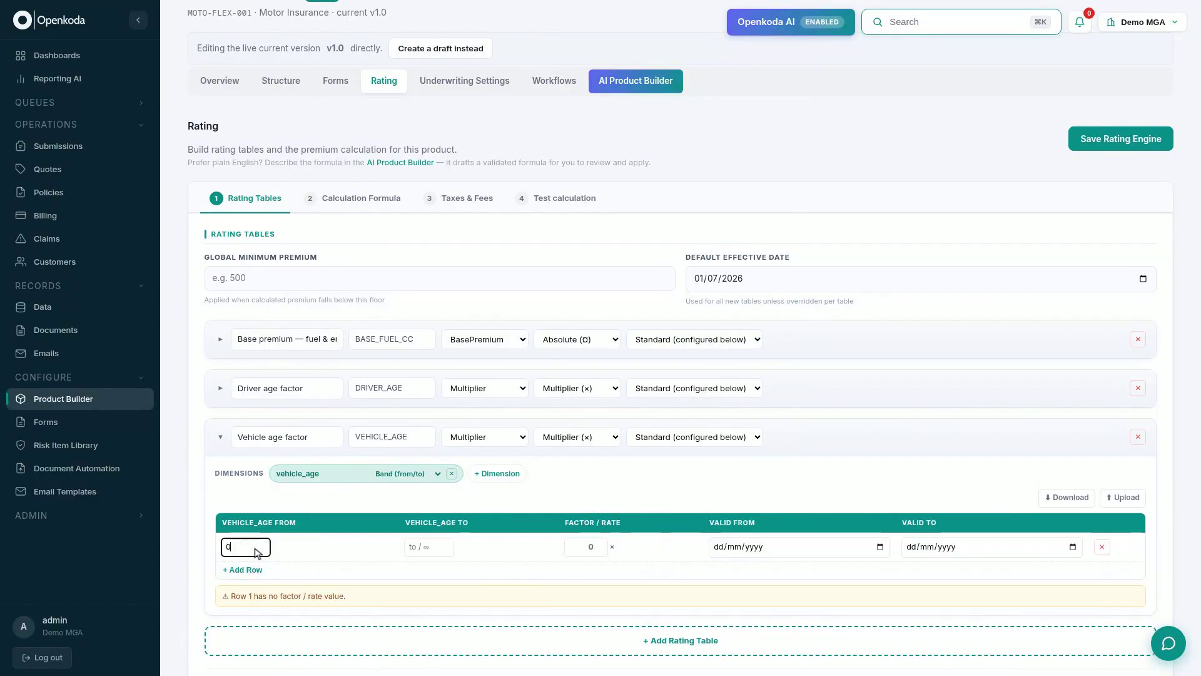
pyautogui.click(430, 548)
pyautogui.write('3')
pyautogui.click(587, 547)
pyautogui.write('0.95')
# Add a vehicle age row for ages 4 to 10 with factor 1.
pyautogui.click(674, 573)
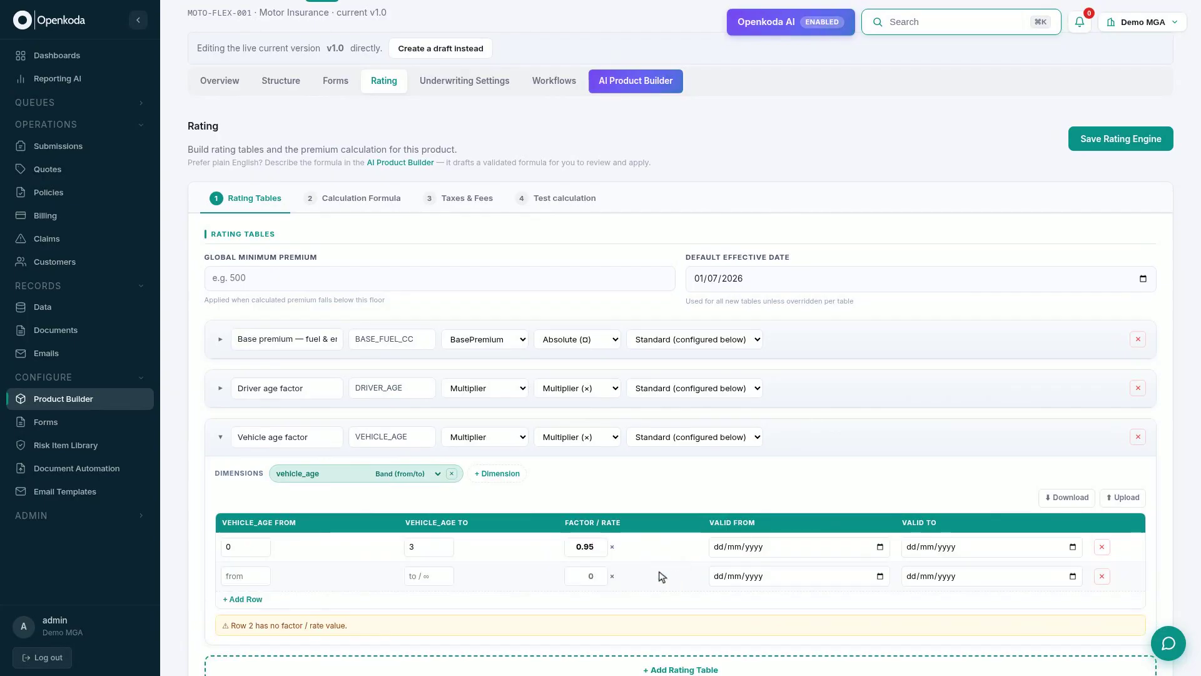
pyautogui.click(247, 576)
pyautogui.write('4')
pyautogui.click(431, 577)
pyautogui.write('10')
pyautogui.click(592, 575)
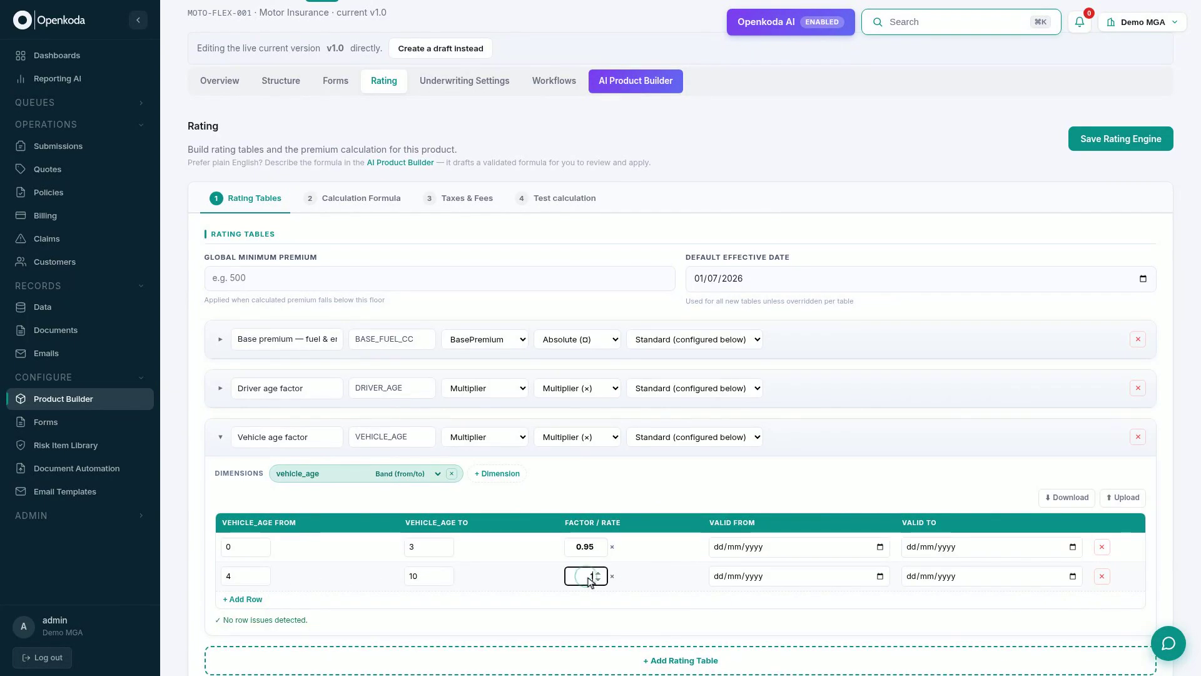
pyautogui.write('1')
# Add a vehicle age row for ages 11 to 40 with factor 1.15, and collapse the table.
pyautogui.press('Return')
pyautogui.click(266, 605)
pyautogui.write('11')
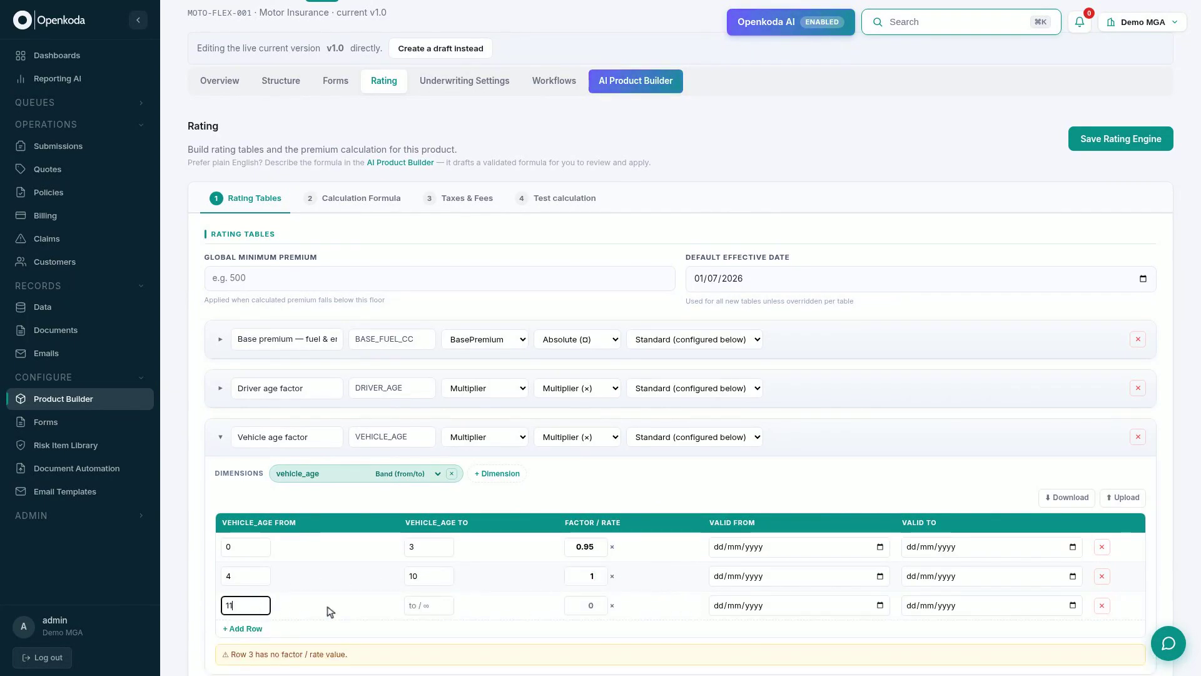
pyautogui.click(432, 606)
pyautogui.write('40')
pyautogui.click(588, 606)
pyautogui.write('1.15')
pyautogui.scroll(-2, 590, 611)
pyautogui.scroll(-1, 591, 612)
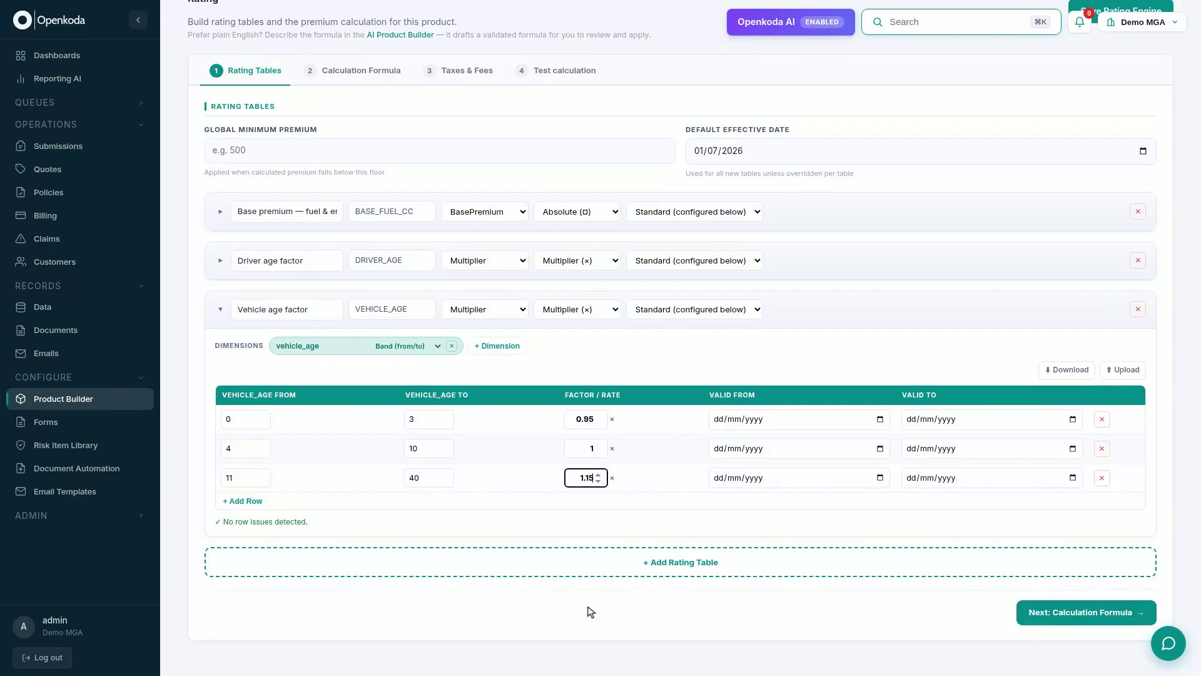
pyautogui.click(220, 309)
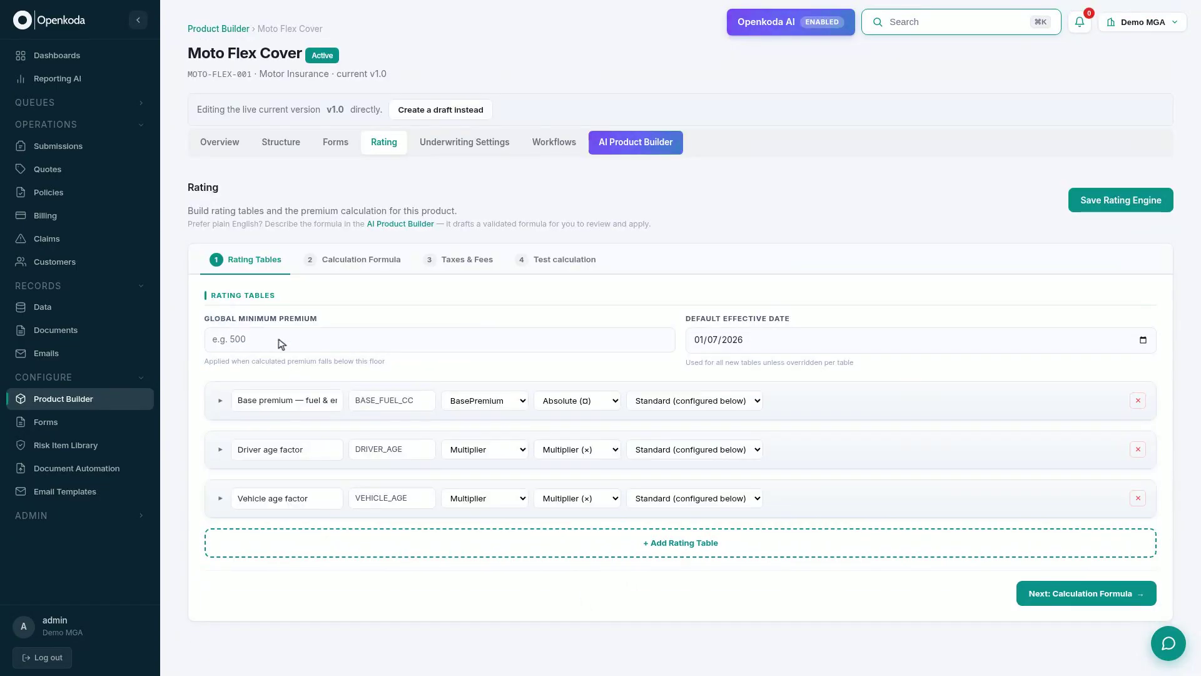
# Add a rating table named Usage type factor with code USAGE_TYPE, set to Multiplier type and Multiplier (×) value.
pyautogui.click(686, 549)
pyautogui.scroll(-2, 686, 549)
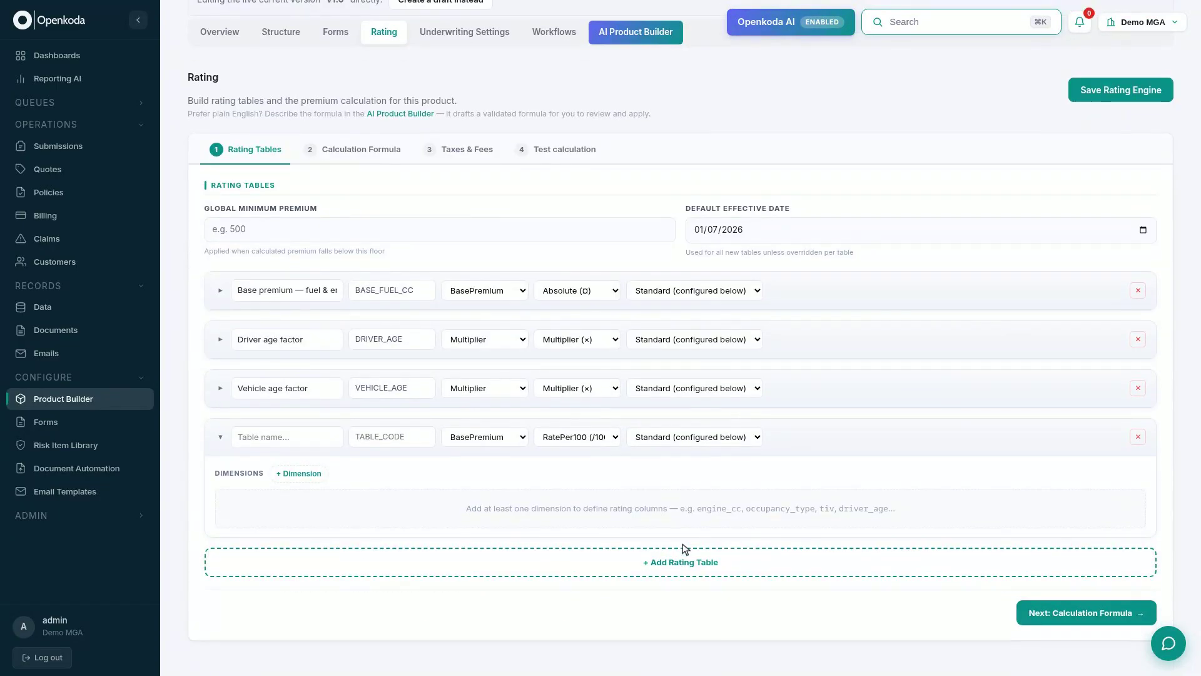
pyautogui.click(288, 437)
pyautogui.write('Usage type factor')
pyautogui.click(393, 437)
pyautogui.write('USAGE_TYPE')
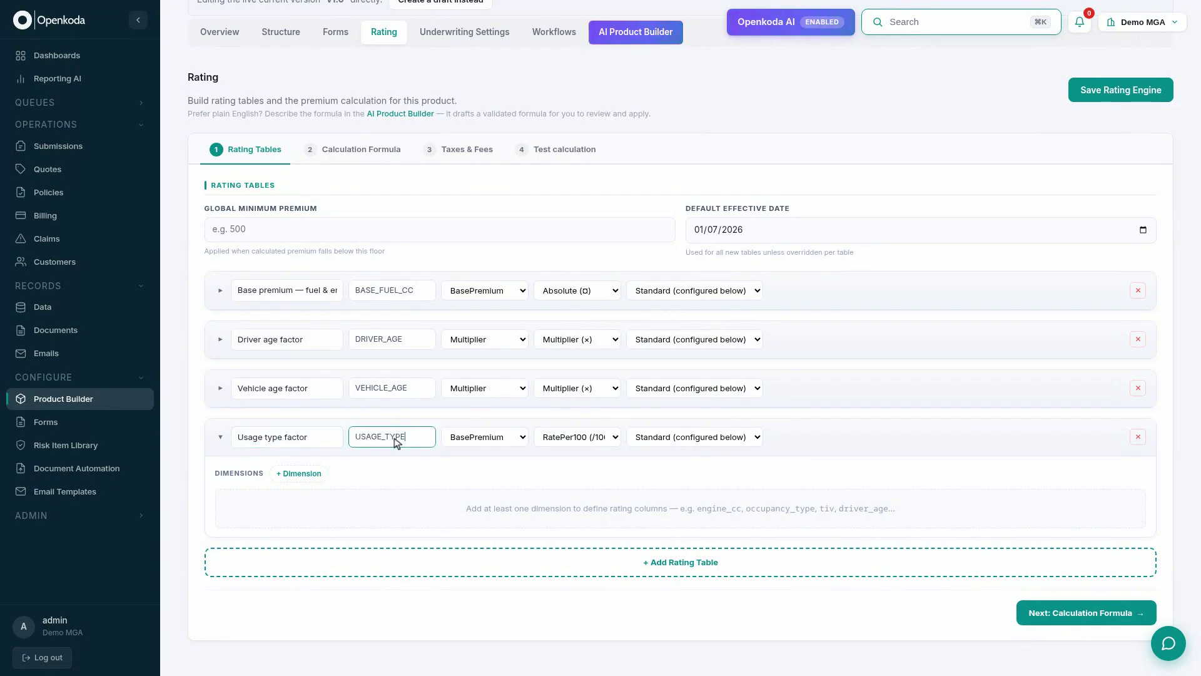
pyautogui.click(485, 436)
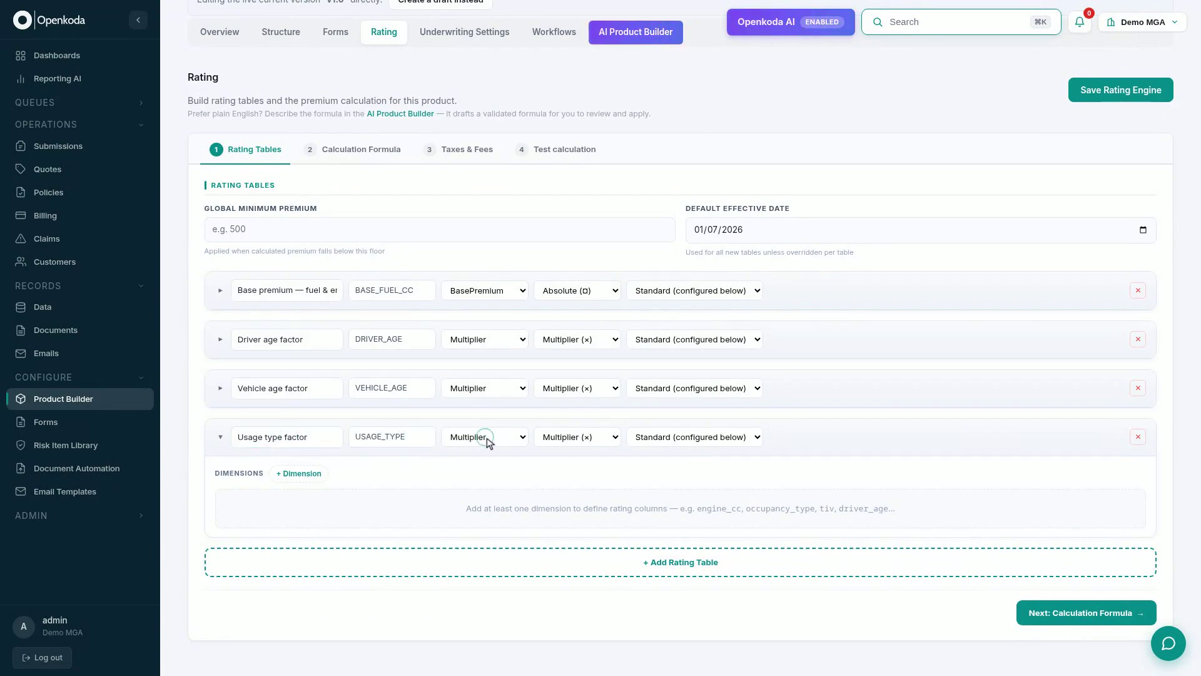
# Add usage_type as an Exact match dimension to the usage type factor table.
pyautogui.click(302, 473)
pyautogui.write('usage')
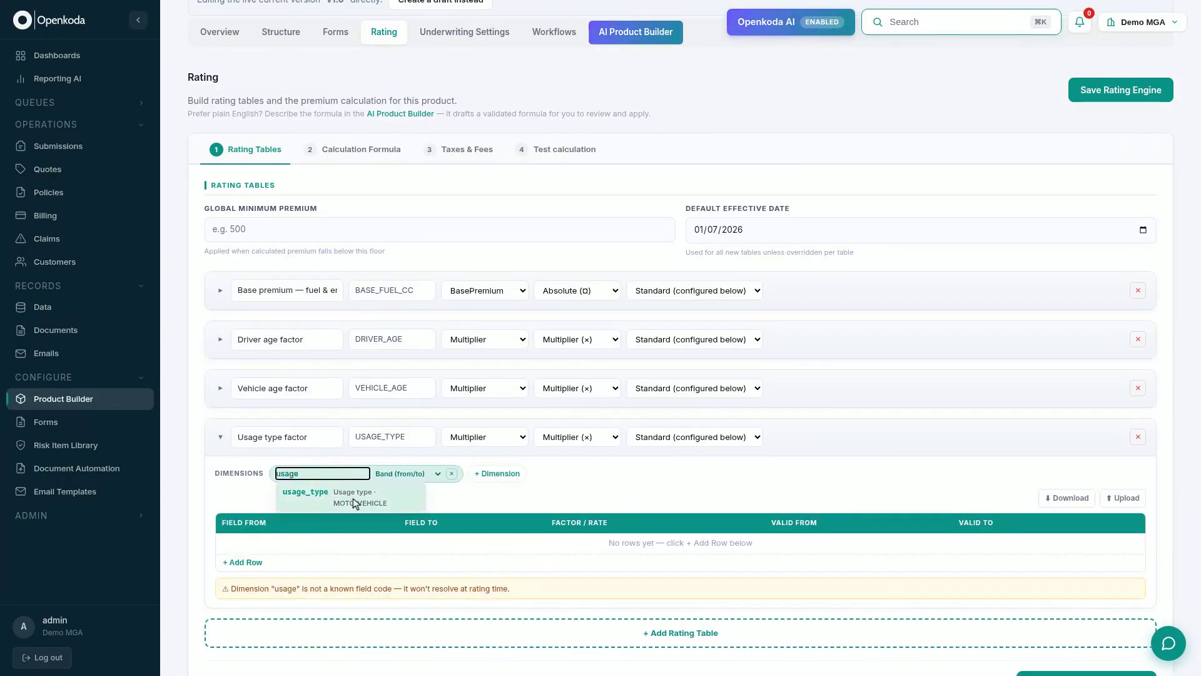
pyautogui.click(355, 499)
pyautogui.click(409, 473)
# Add a usage type row for Social with factor 1.
pyautogui.click(681, 562)
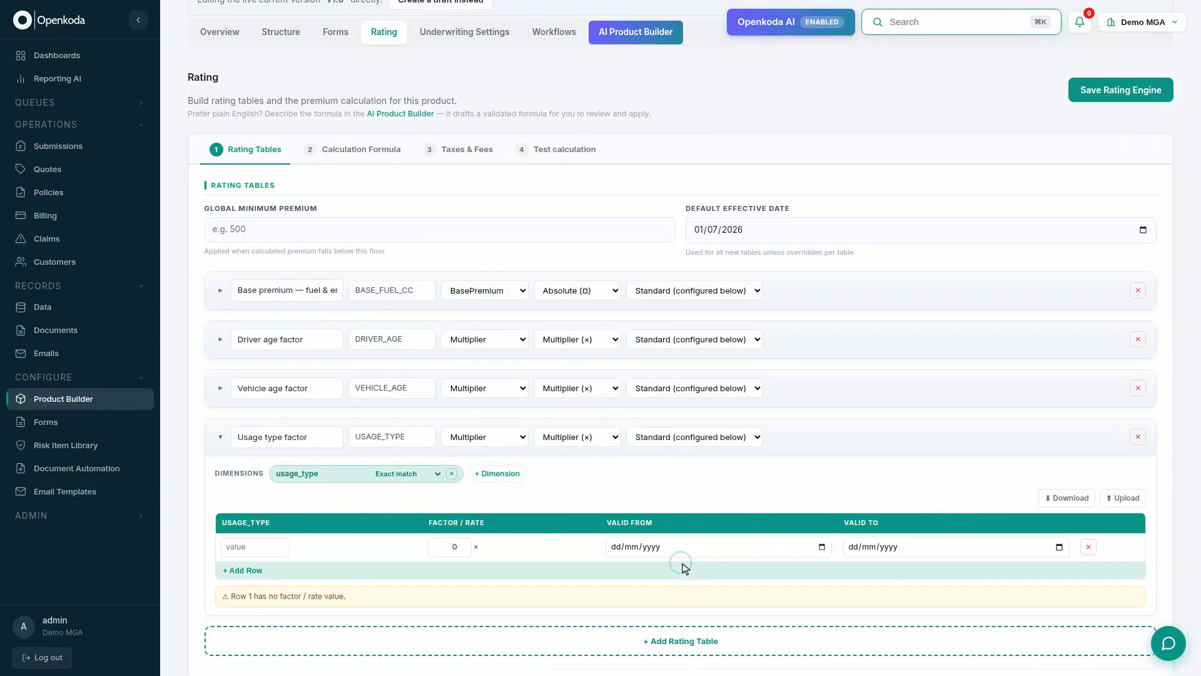
pyautogui.click(255, 547)
pyautogui.write('Social')
pyautogui.click(454, 547)
pyautogui.write('1')
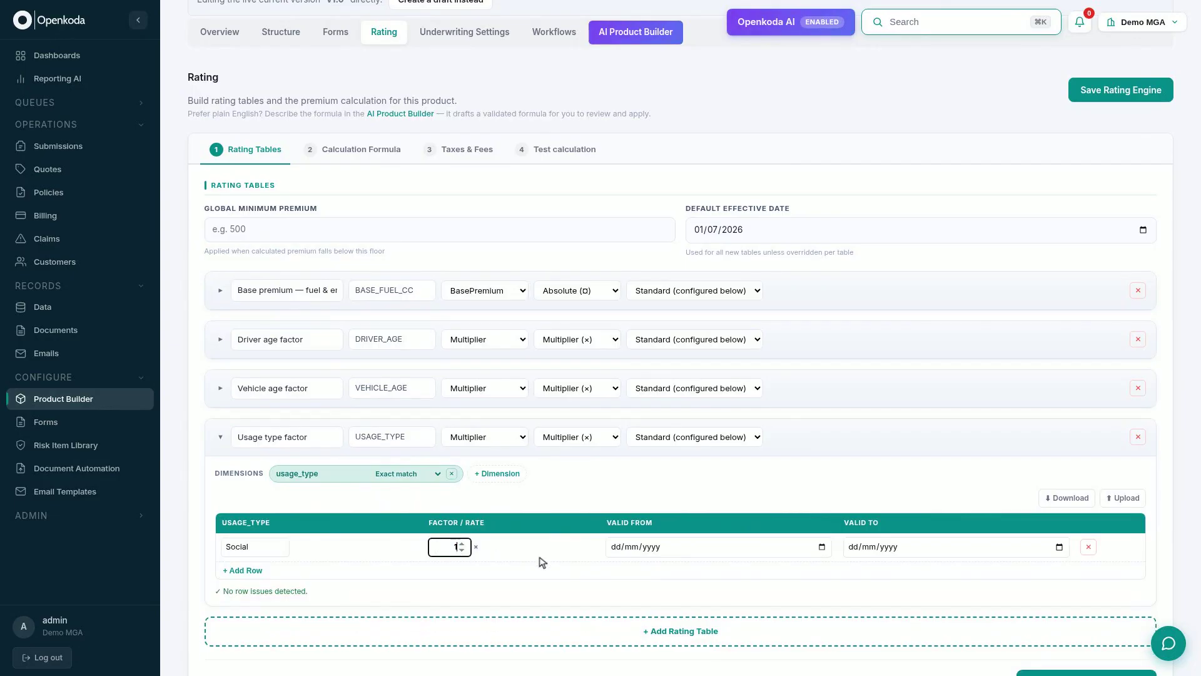
# Add a usage type row for Commuting with factor 1.1.
pyautogui.click(681, 570)
pyautogui.click(285, 576)
pyautogui.write('Commuting')
pyautogui.click(453, 576)
pyautogui.write('.1')
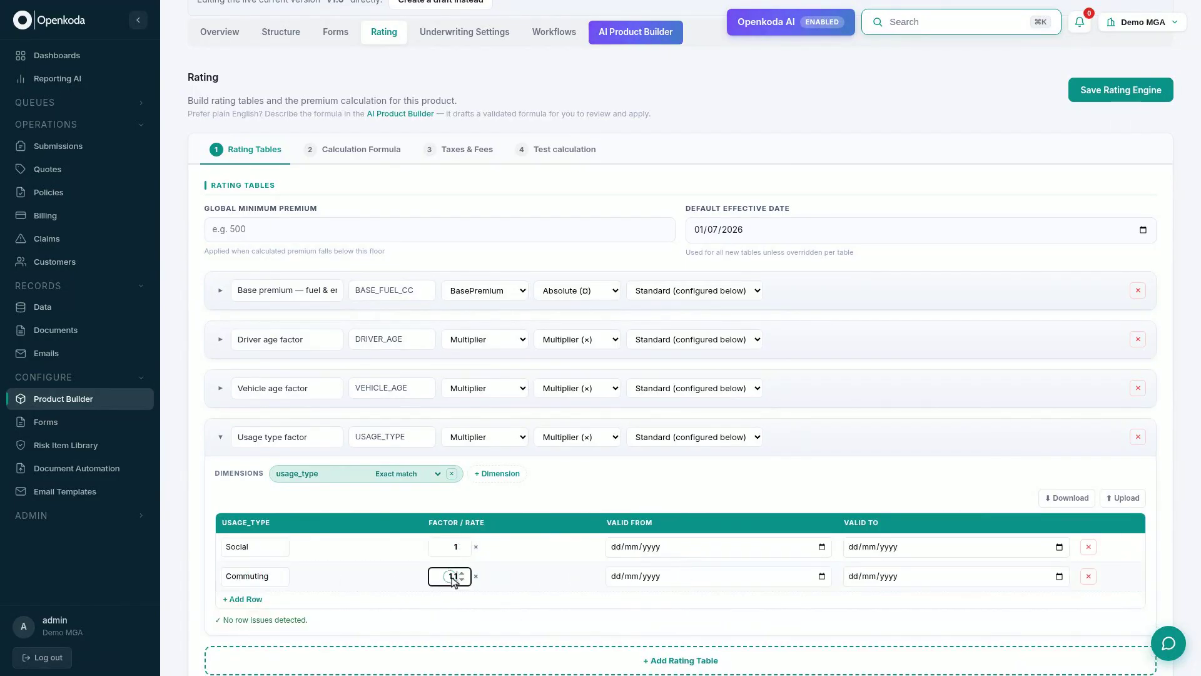
# Add a usage type row for Business with factor 1.25.
pyautogui.click(682, 601)
pyautogui.click(263, 607)
pyautogui.write('Business')
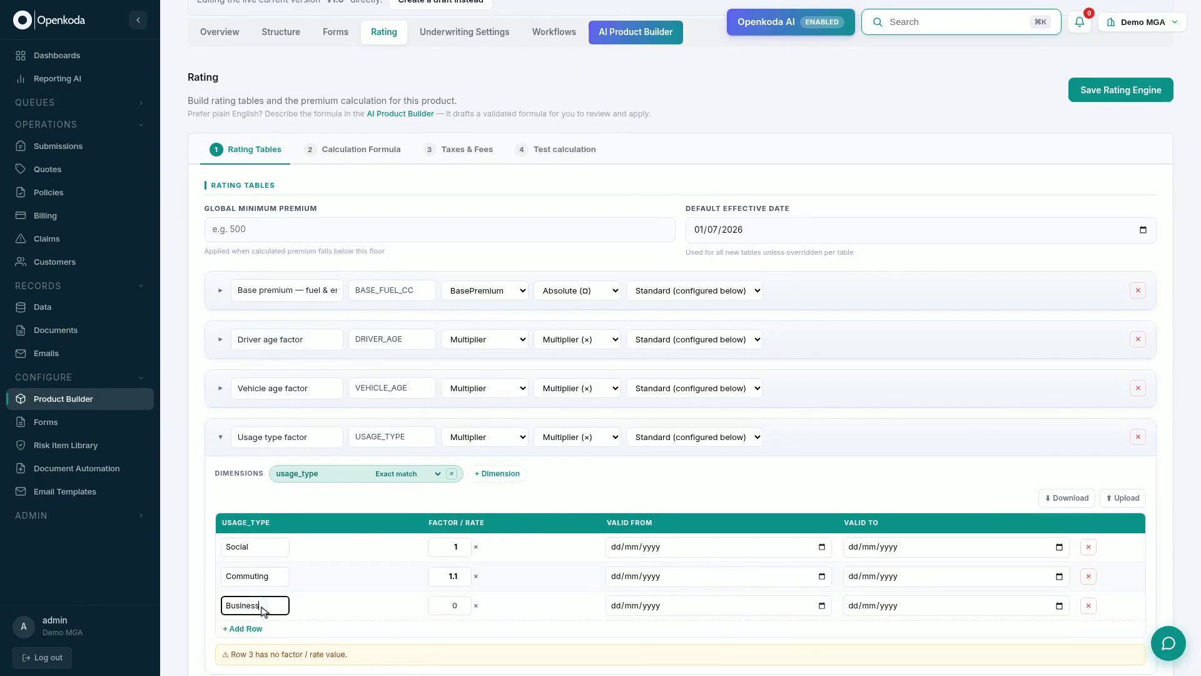
pyautogui.click(451, 605)
pyautogui.write('1.25')
# Add a usage type row for Commercial with factor 1.45.
pyautogui.click(683, 628)
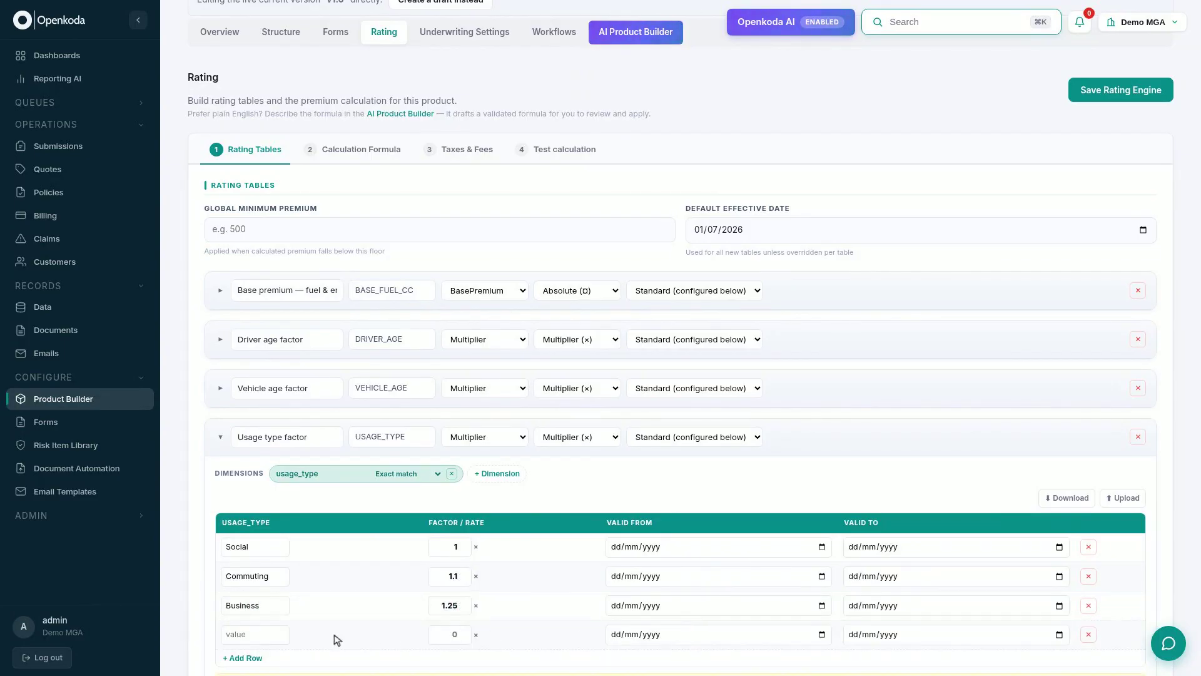
pyautogui.click(266, 634)
pyautogui.write('Commercial')
pyautogui.click(451, 635)
pyautogui.write('1.45')
pyautogui.scroll(-3, 454, 641)
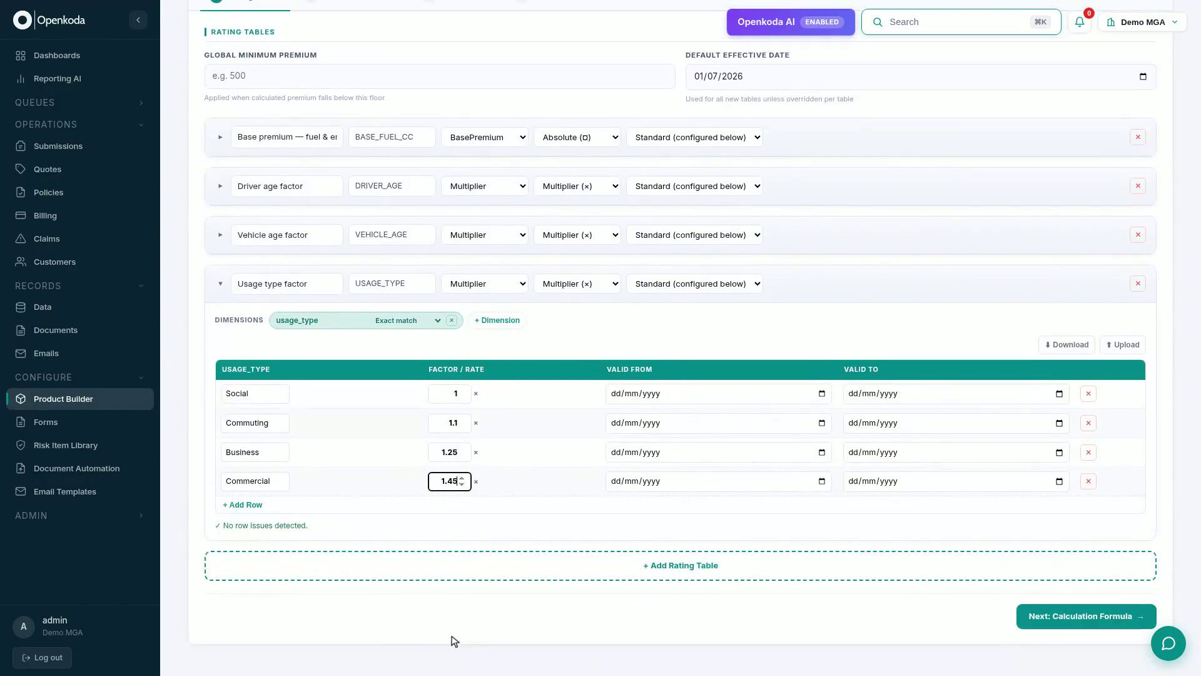
pyautogui.scroll(5, 453, 641)
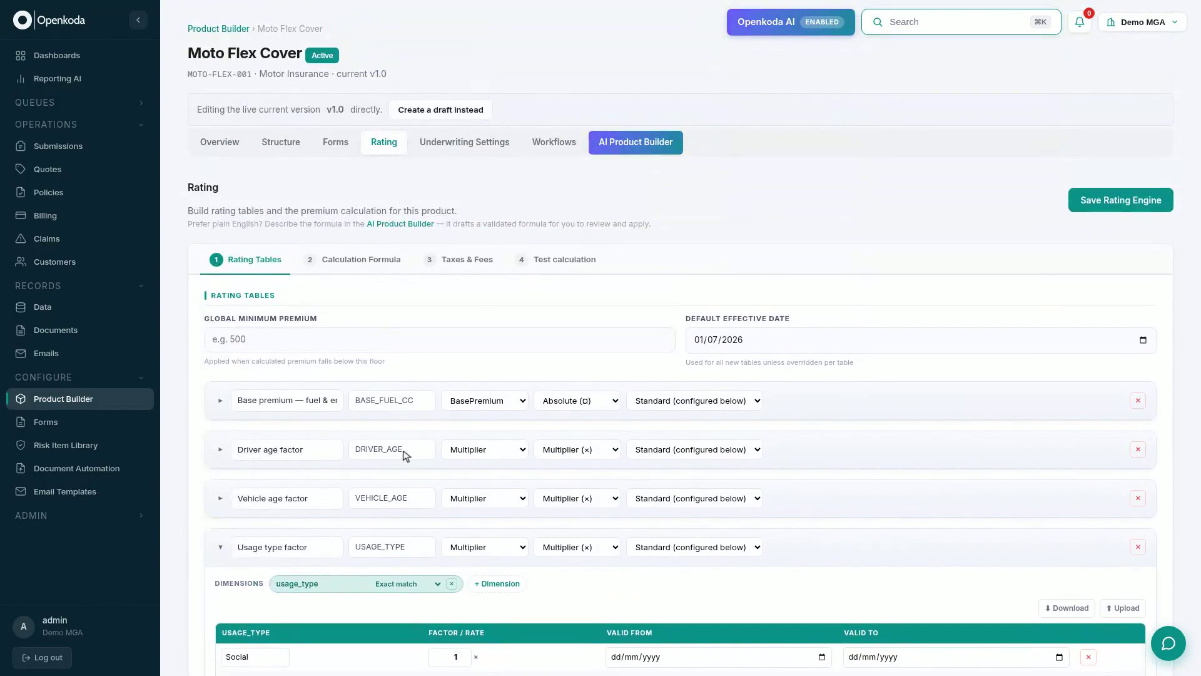
# In the MOTO_VEHICLE calculation formula, collapse the derived fields and add a Base premium step using the BASE_FUEL_CC matched table value.
pyautogui.click(356, 263)
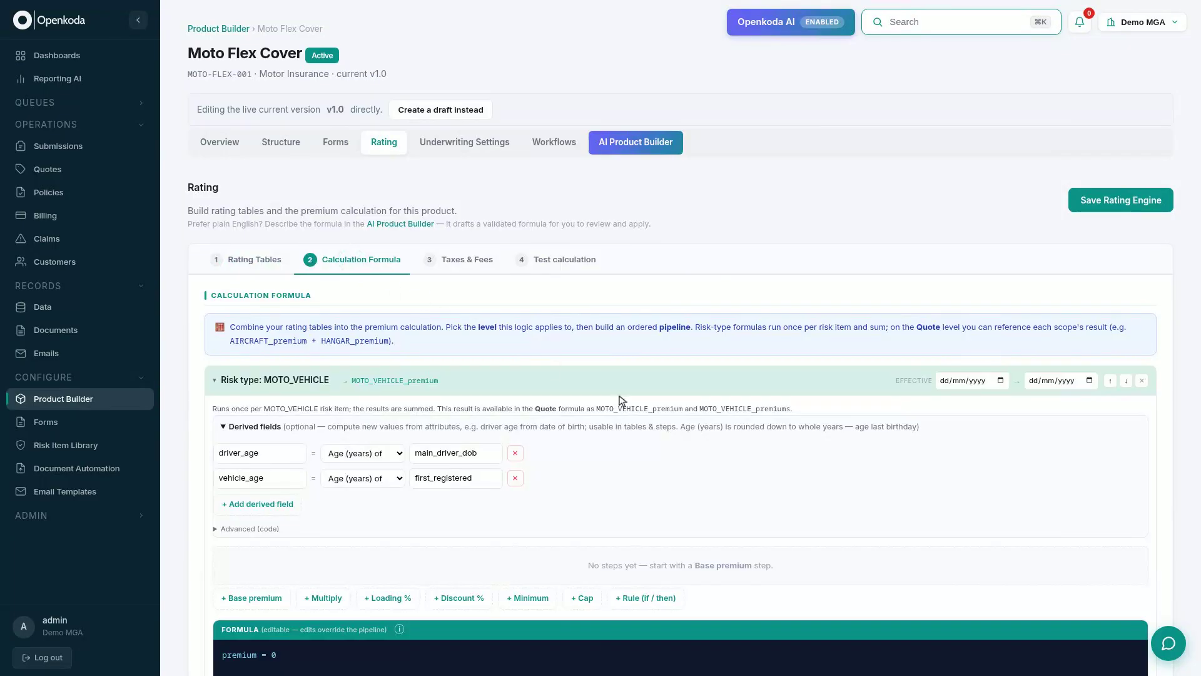
pyautogui.click(683, 427)
pyautogui.scroll(-2, 682, 427)
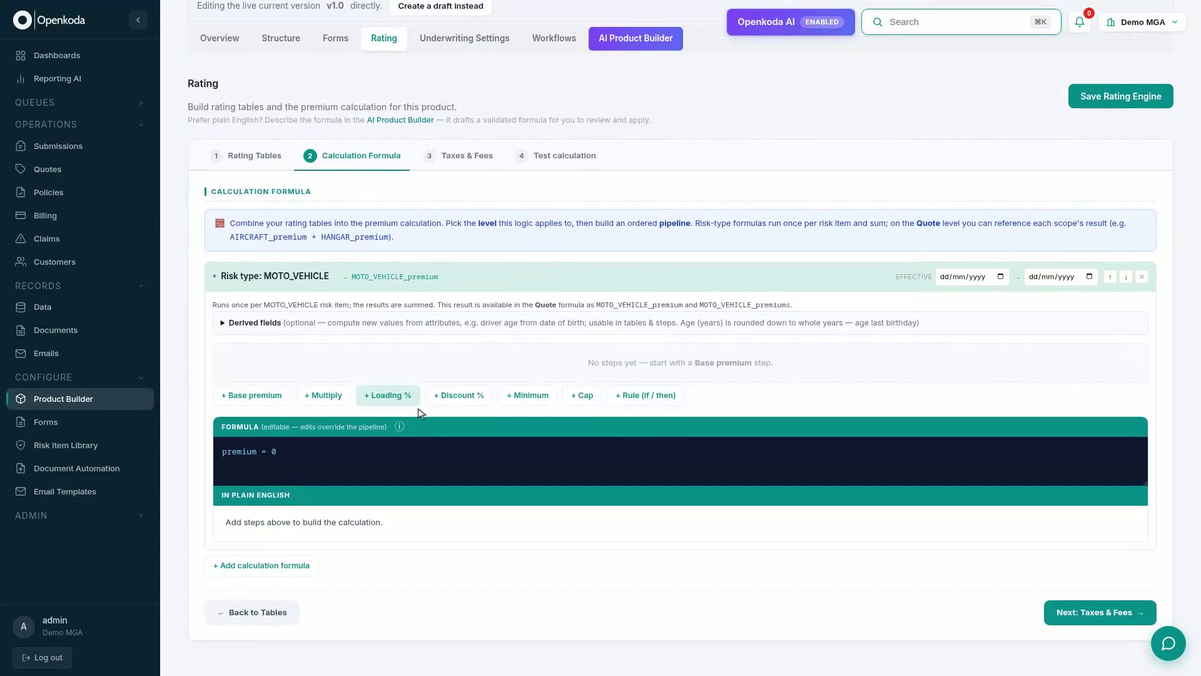
pyautogui.click(251, 395)
pyautogui.click(581, 363)
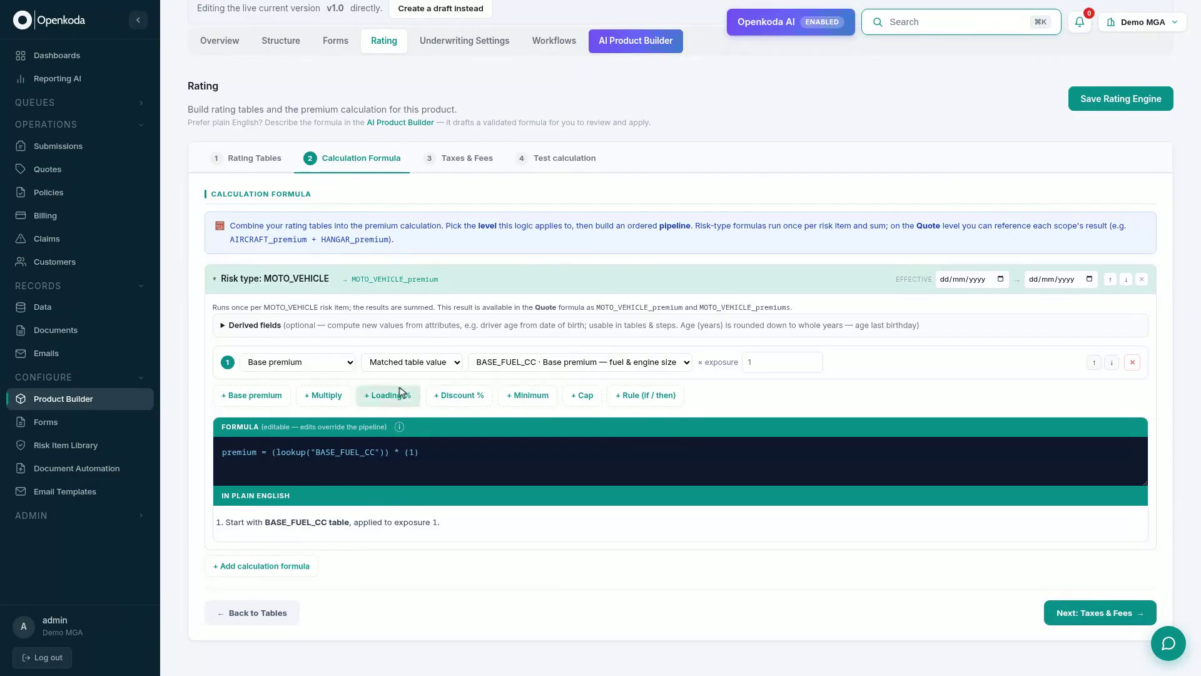
# Add two multiply steps to the formula, using the matched values of the DRIVER_AGE and VEHICLE_AGE tables.
pyautogui.click(323, 395)
pyautogui.click(487, 404)
pyautogui.click(582, 404)
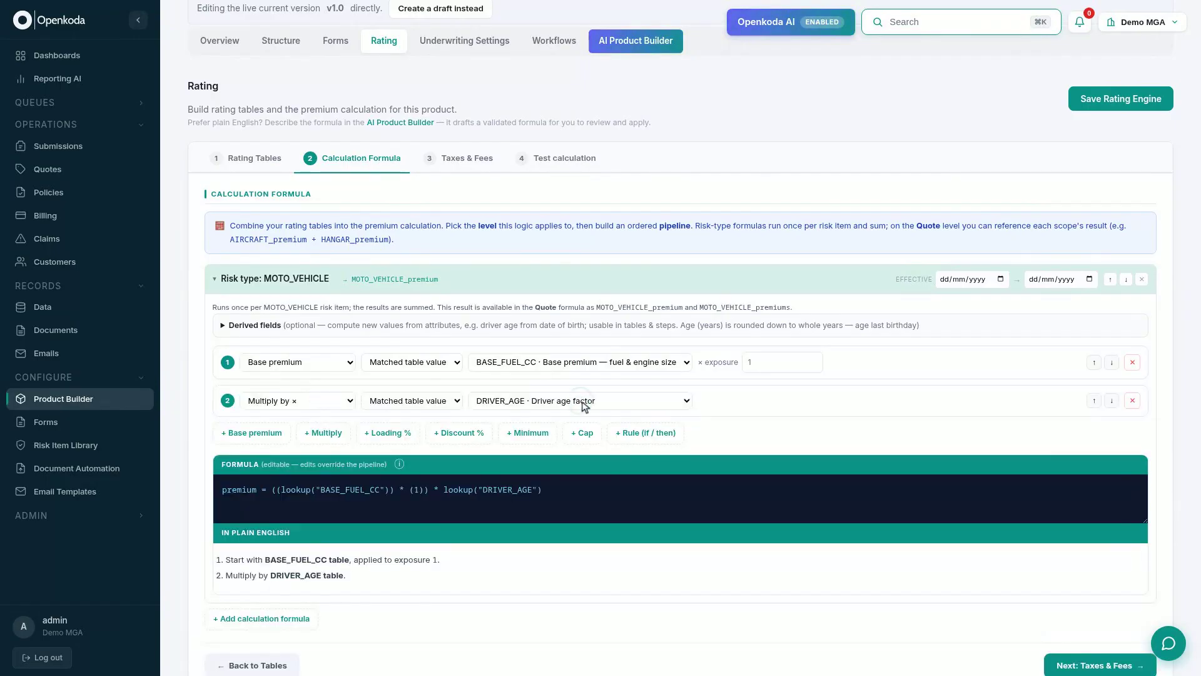
pyautogui.click(323, 433)
pyautogui.scroll(-2, 324, 436)
pyautogui.click(559, 349)
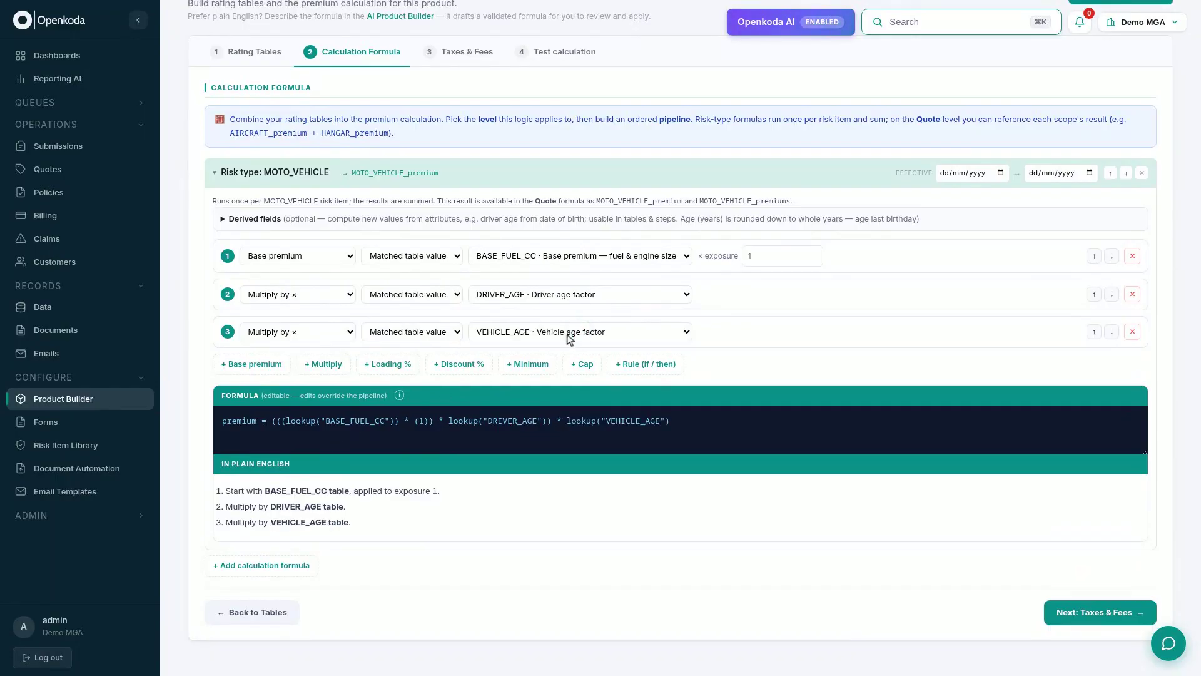
# Add a multiply step to the formula using the USAGE_TYPE matched table value, and review the resulting formula.
pyautogui.click(323, 363)
pyautogui.click(581, 369)
pyautogui.scroll(-1, 581, 370)
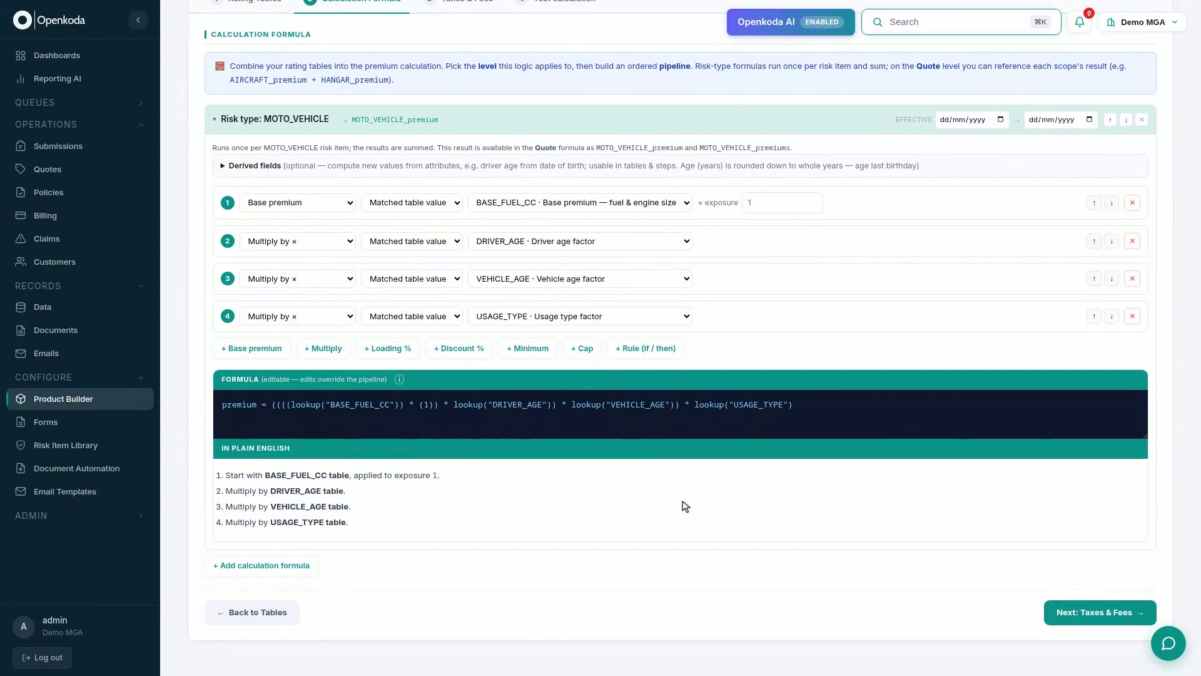
pyautogui.scroll(1, 682, 505)
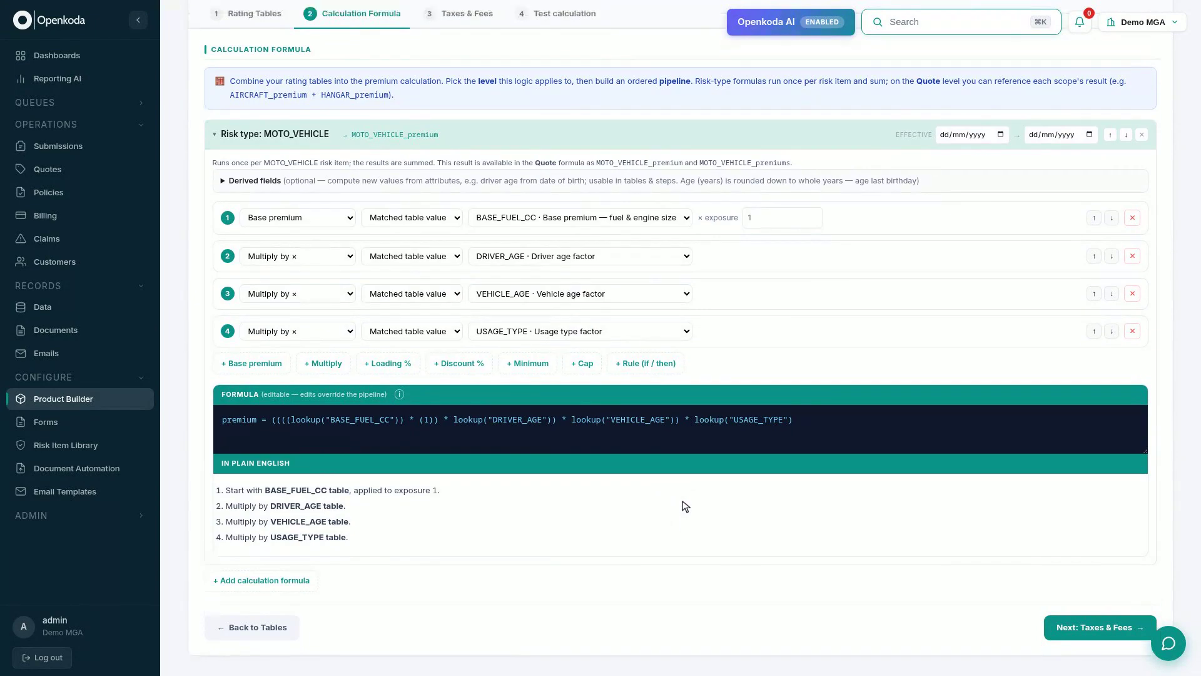
# In the taxes and fees, add a fee named Policy fee with a fixed amount of 35.
pyautogui.click(462, 19)
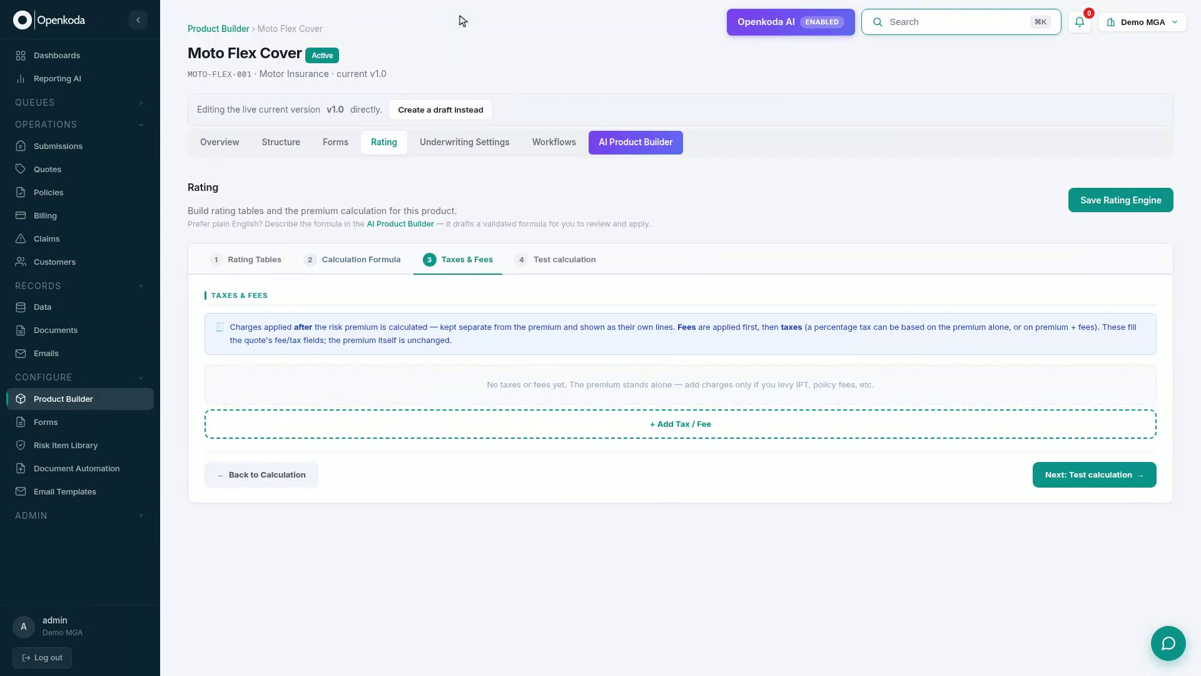
pyautogui.click(683, 424)
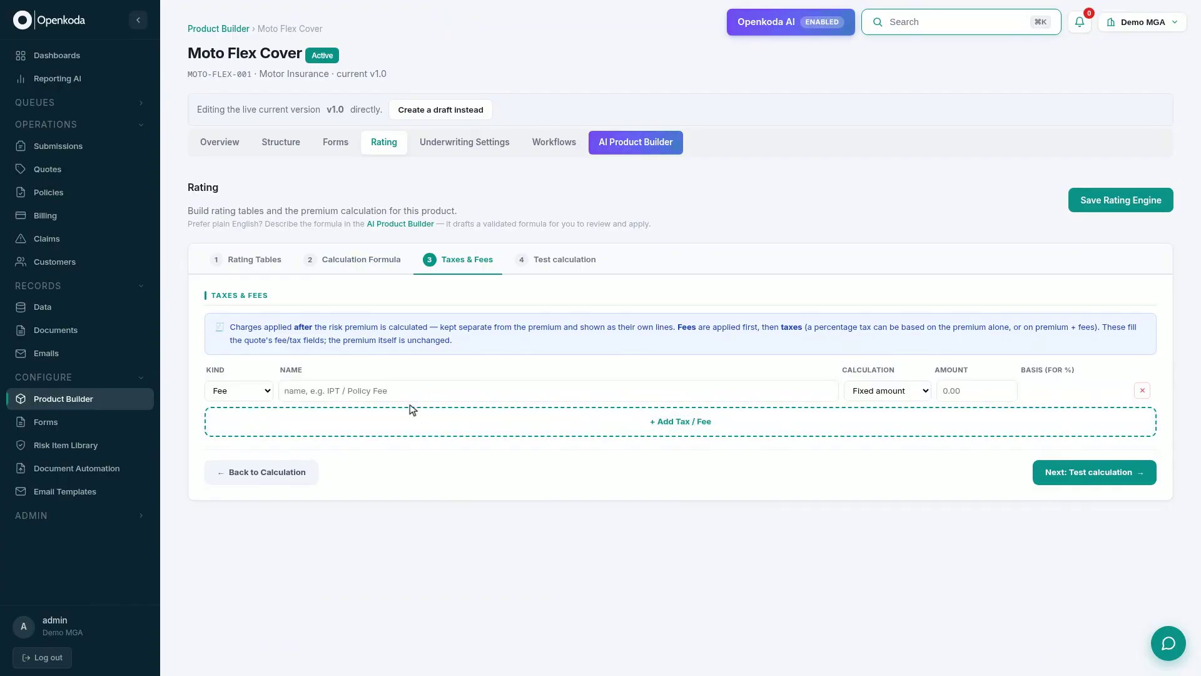
pyautogui.click(562, 394)
pyautogui.write('Policy fee')
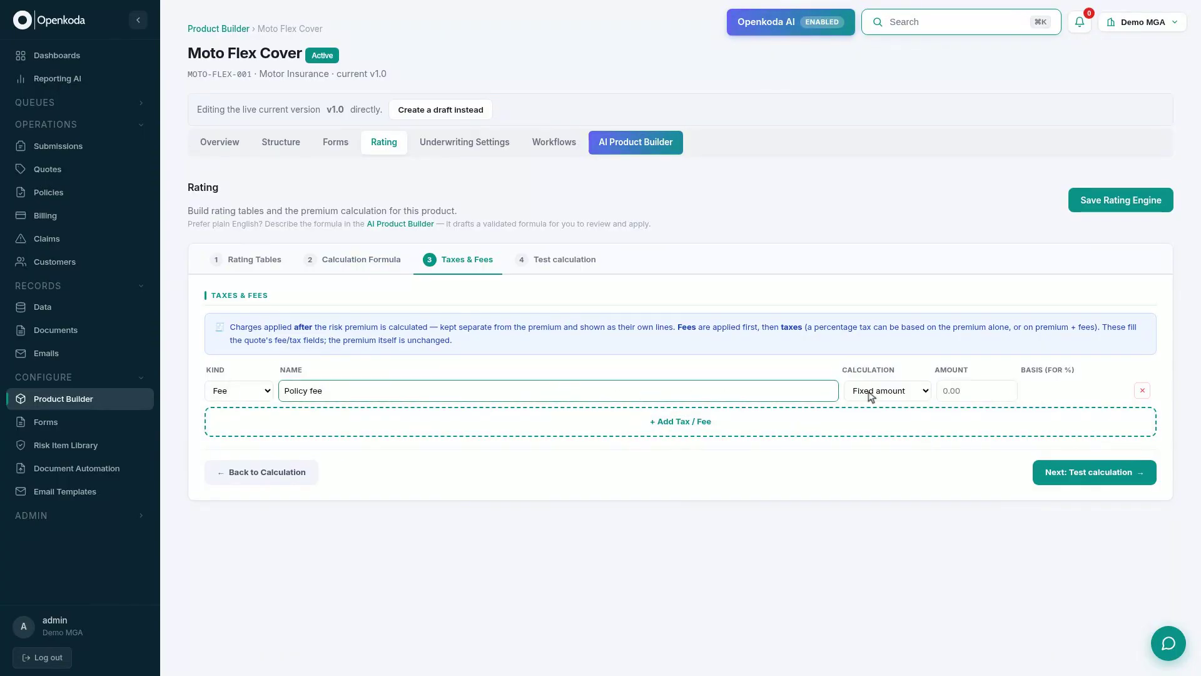
pyautogui.click(951, 391)
pyautogui.write('35')
# Add a tax named Insurance Premium Tax, calculated as a percentage with amount 12.
pyautogui.click(683, 424)
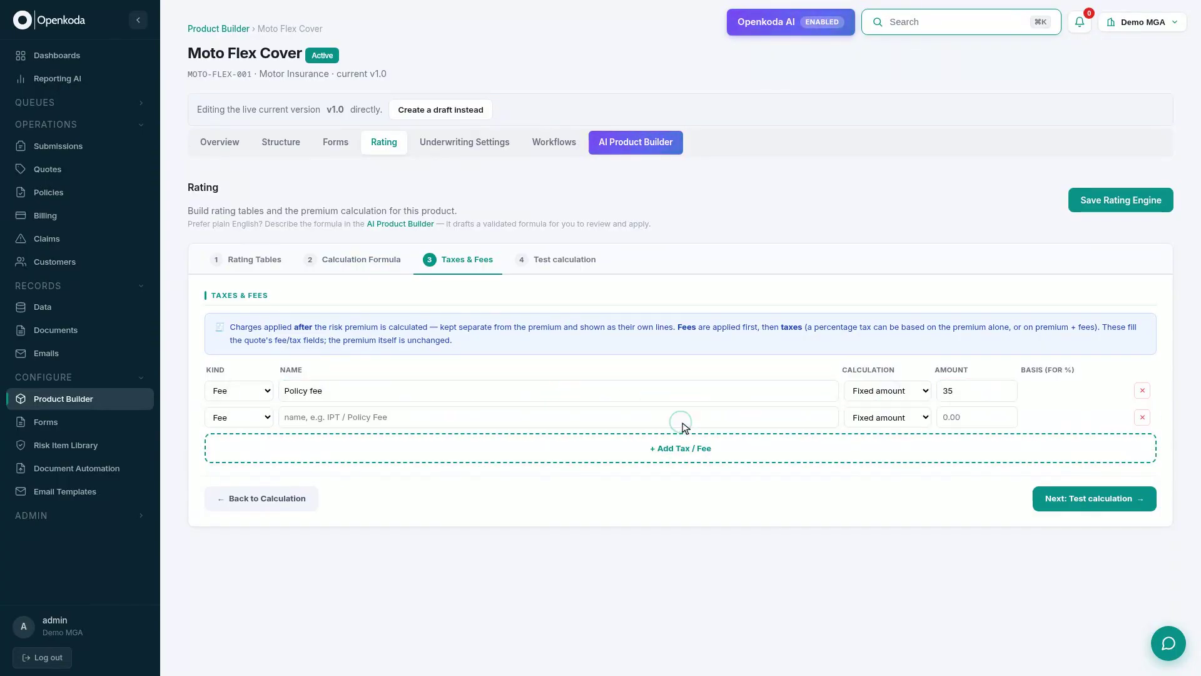
pyautogui.click(240, 417)
pyautogui.click(239, 441)
pyautogui.click(368, 417)
pyautogui.write('Insurance Premium Tax')
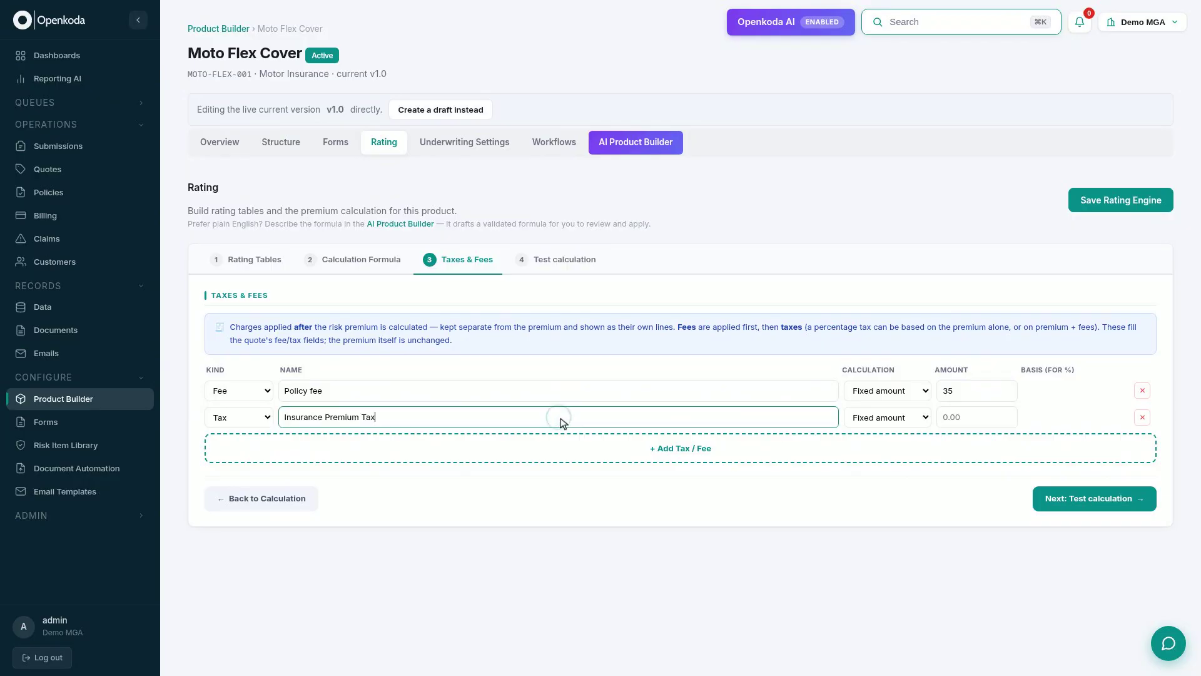
pyautogui.click(888, 417)
pyautogui.click(978, 418)
pyautogui.write('12')
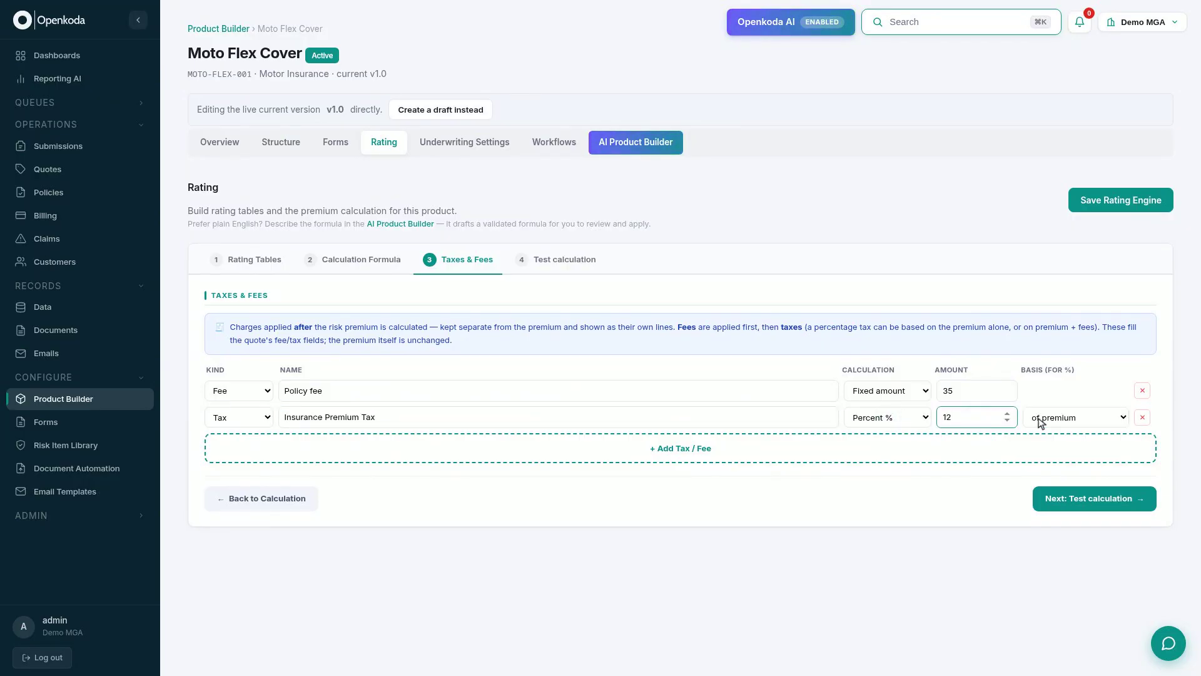
# Set the Insurance Premium Tax basis to premium + fees and save the rating engine.
pyautogui.click(1077, 417)
pyautogui.click(1076, 442)
pyautogui.click(1123, 201)
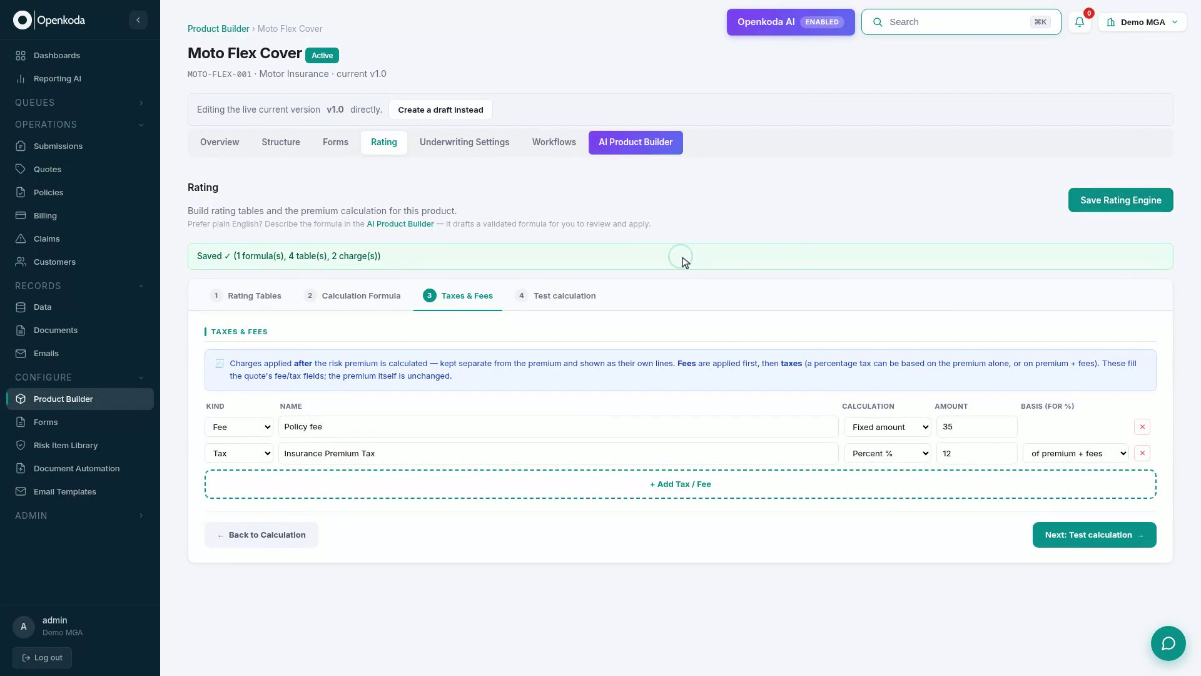
# In the test calculation, give the sample vehicle an engine size of 1900 cc, Diesel fuel type and Commuting usage type.
pyautogui.click(559, 300)
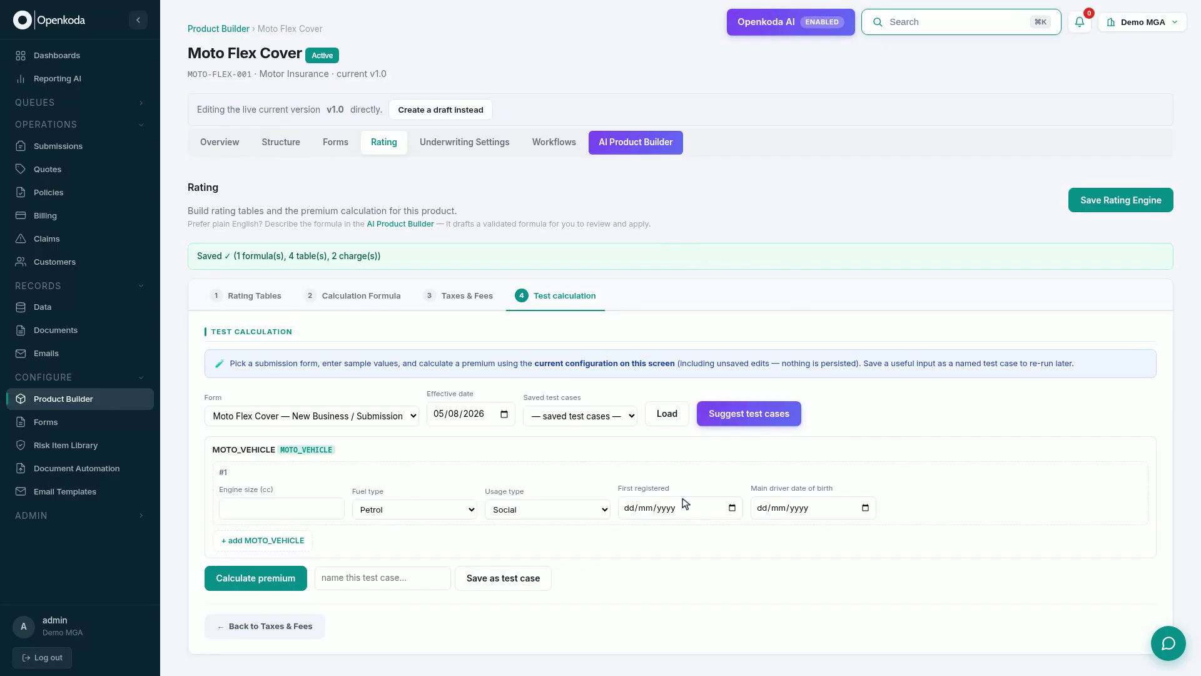
pyautogui.scroll(-1, 685, 504)
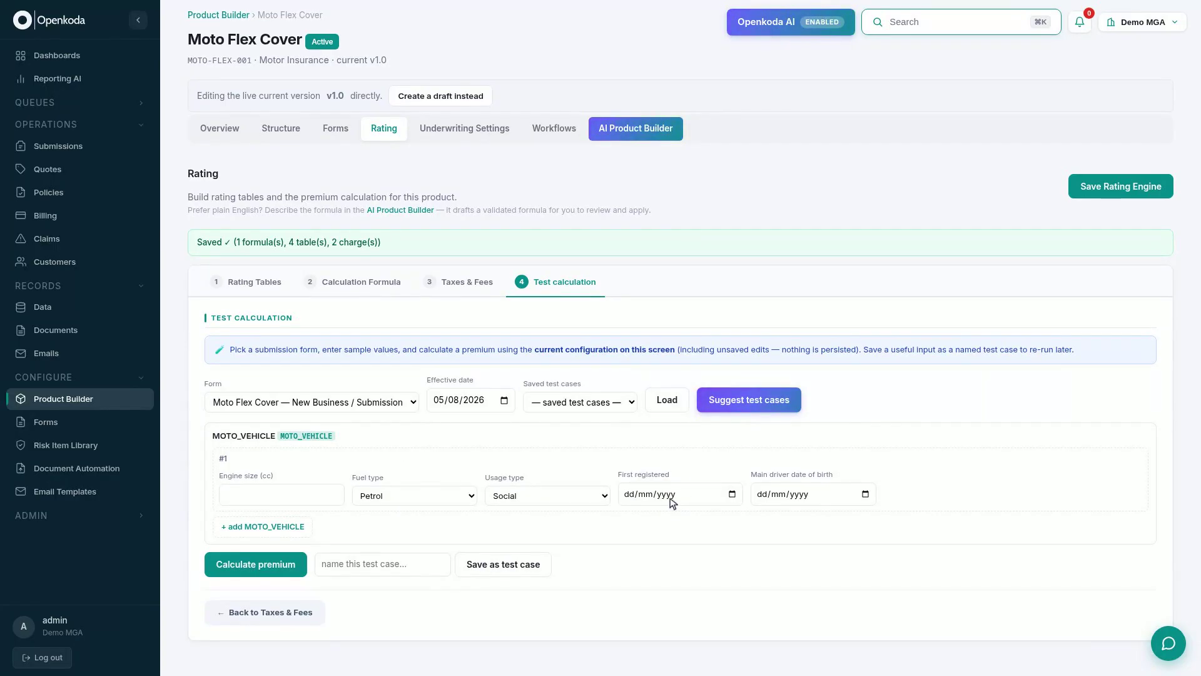
pyautogui.click(287, 498)
pyautogui.write('1900')
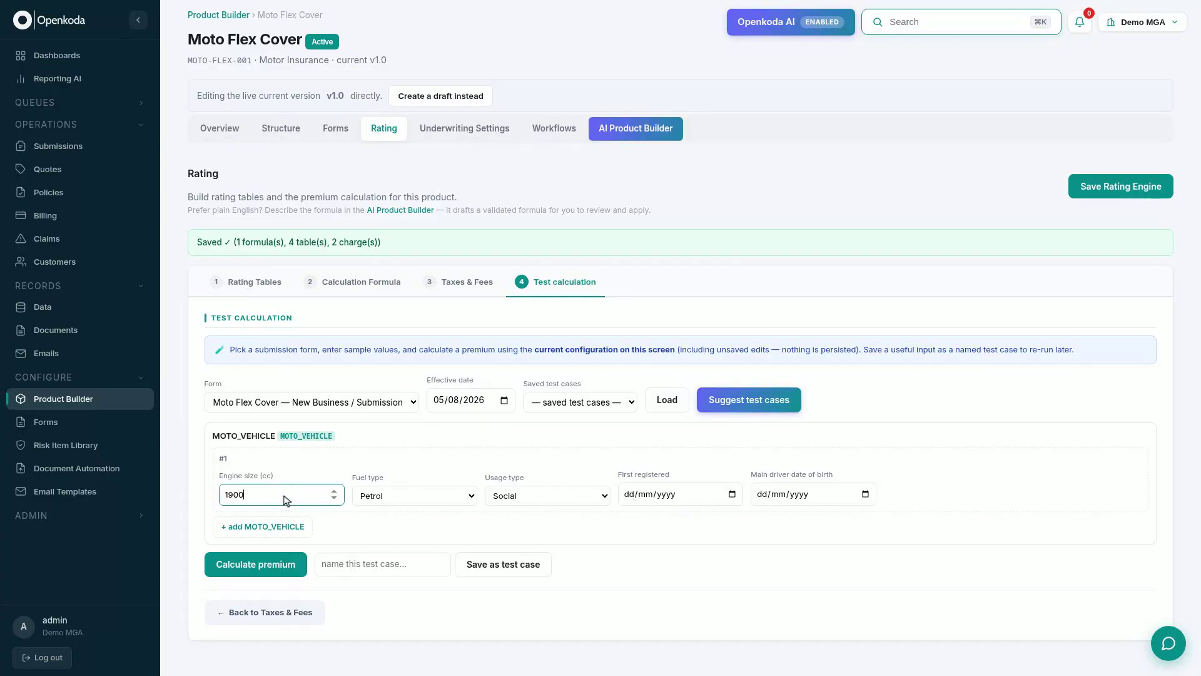
pyautogui.click(416, 499)
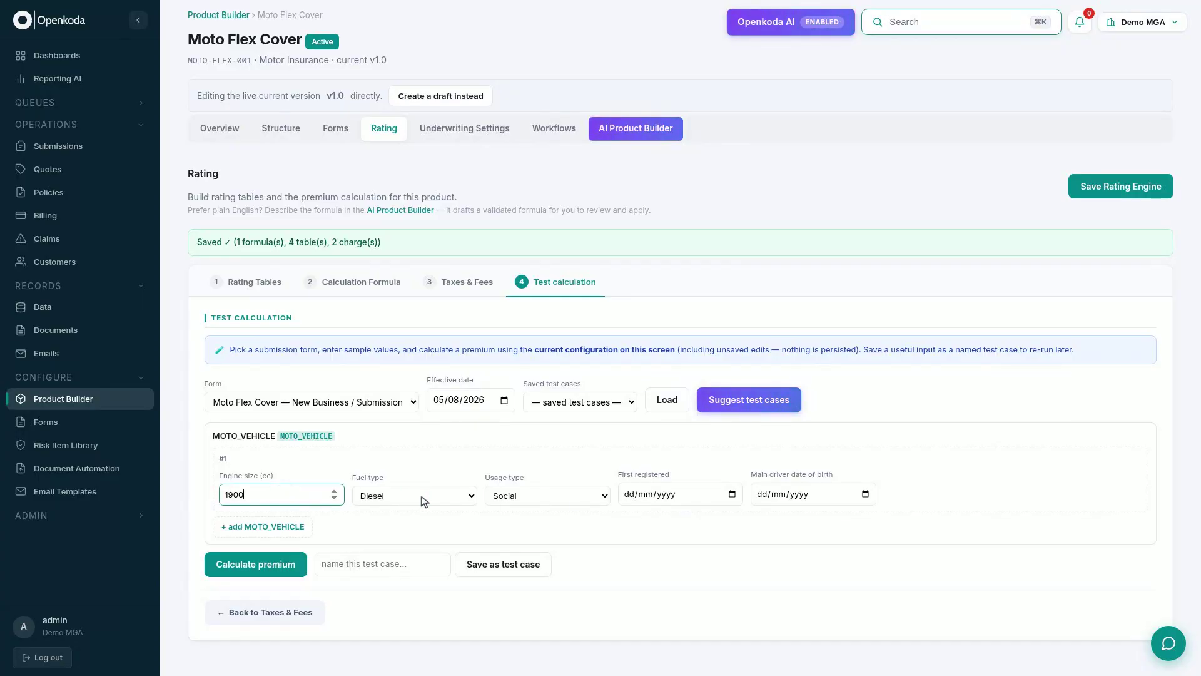
pyautogui.click(550, 499)
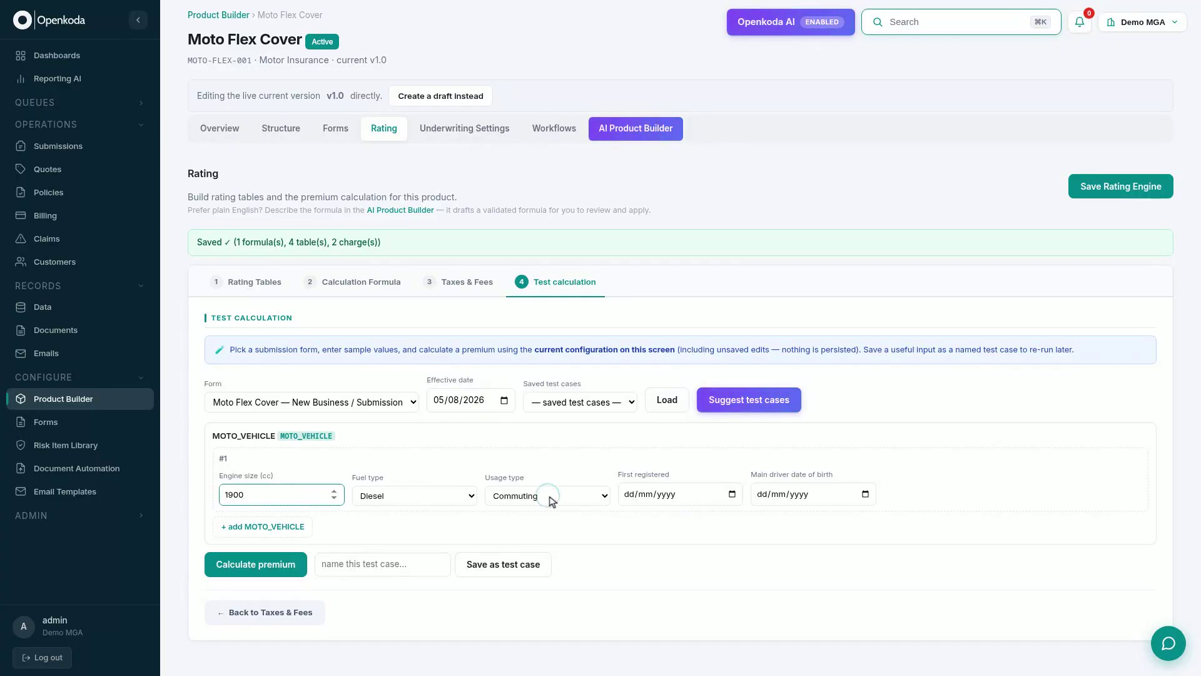
# Set first registered to 01/06/2019, enter the main driver's date of birth, and calculate the test premium with its breakdown.
pyautogui.click(686, 499)
pyautogui.write('01062019')
pyautogui.click(790, 498)
pyautogui.write('10022006')
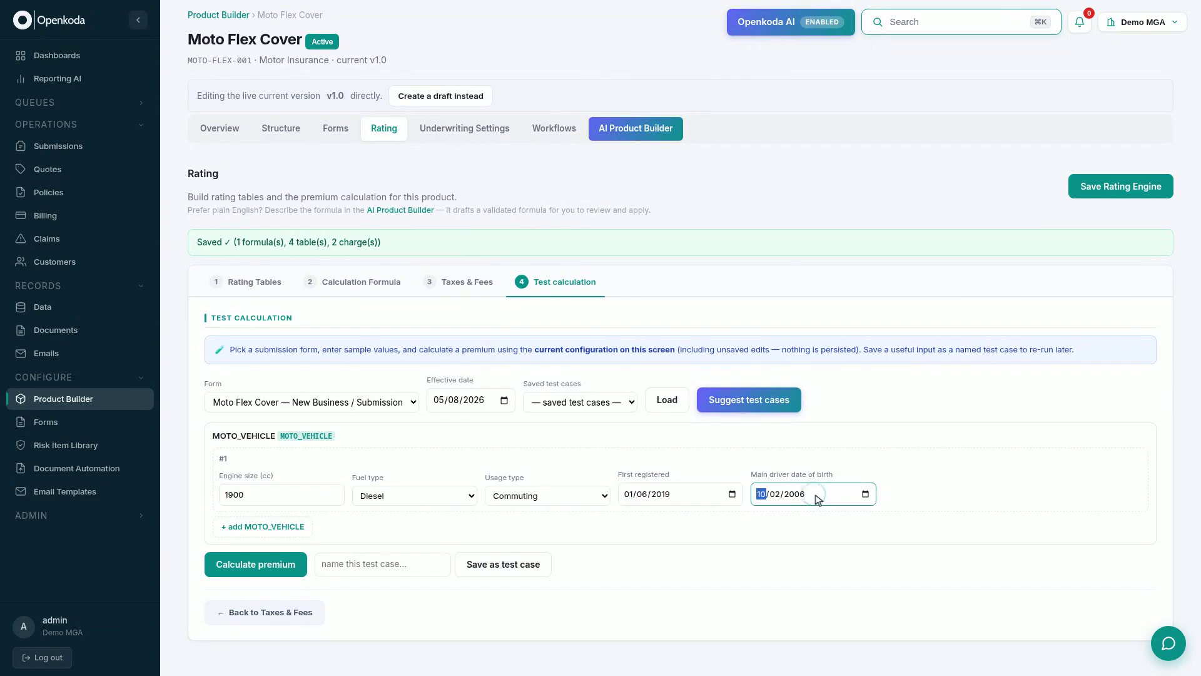
pyautogui.click(294, 565)
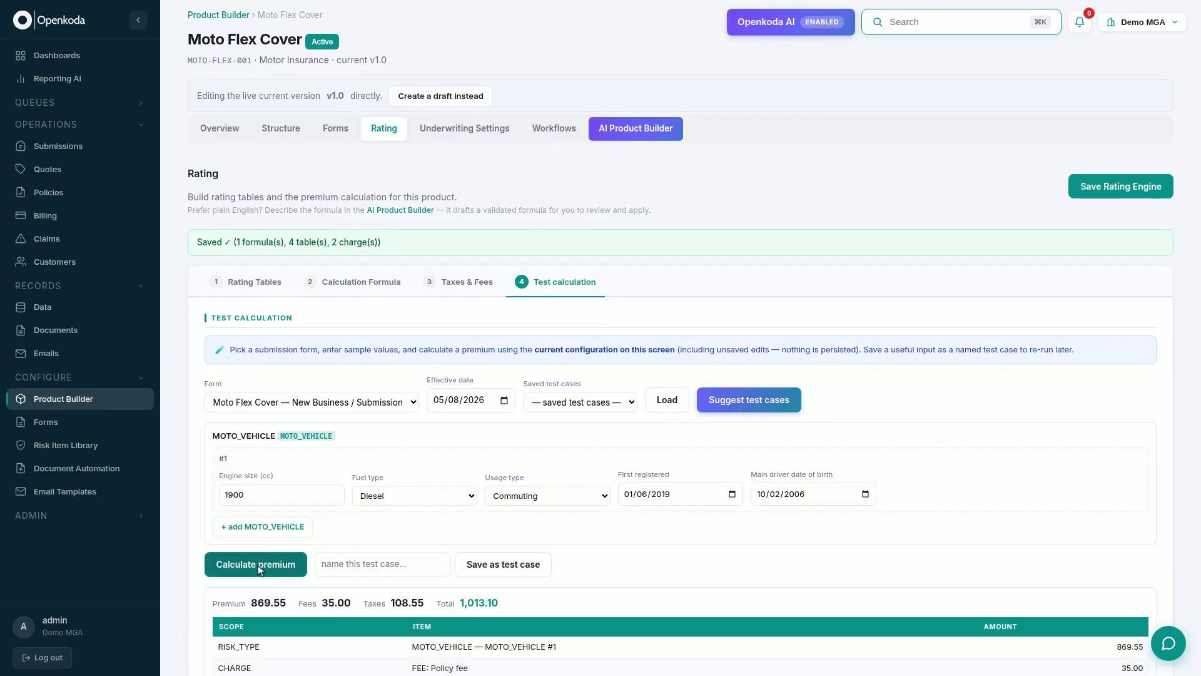
pyautogui.scroll(-2, 259, 569)
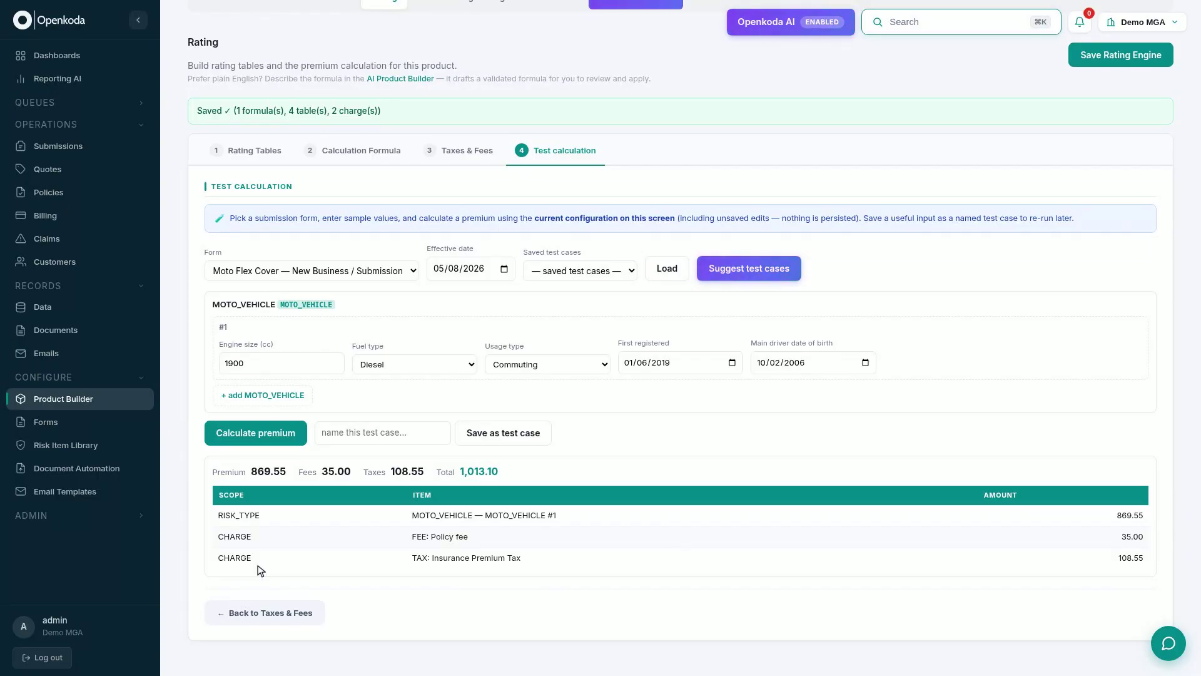
# In the Driver age factor rating table, set the factor for ages 17 to 20 to 2.3.
pyautogui.click(253, 150)
pyautogui.scroll(3, 247, 151)
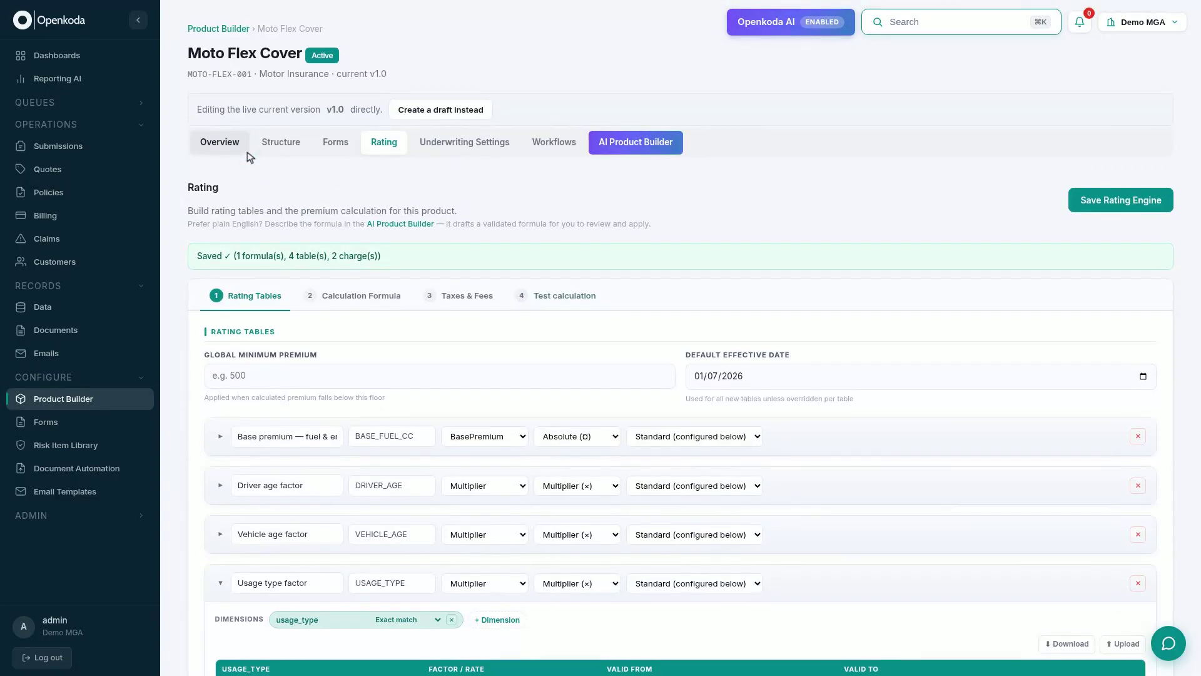
pyautogui.click(220, 485)
pyautogui.scroll(-4, 224, 489)
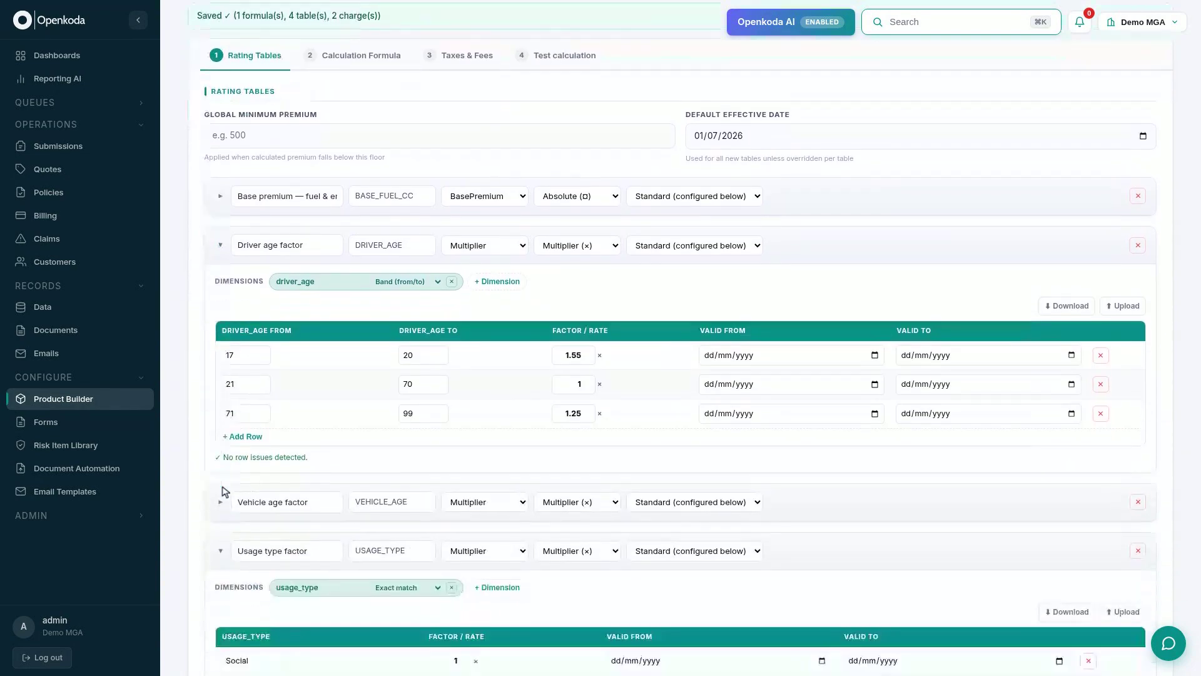
pyautogui.click(577, 348)
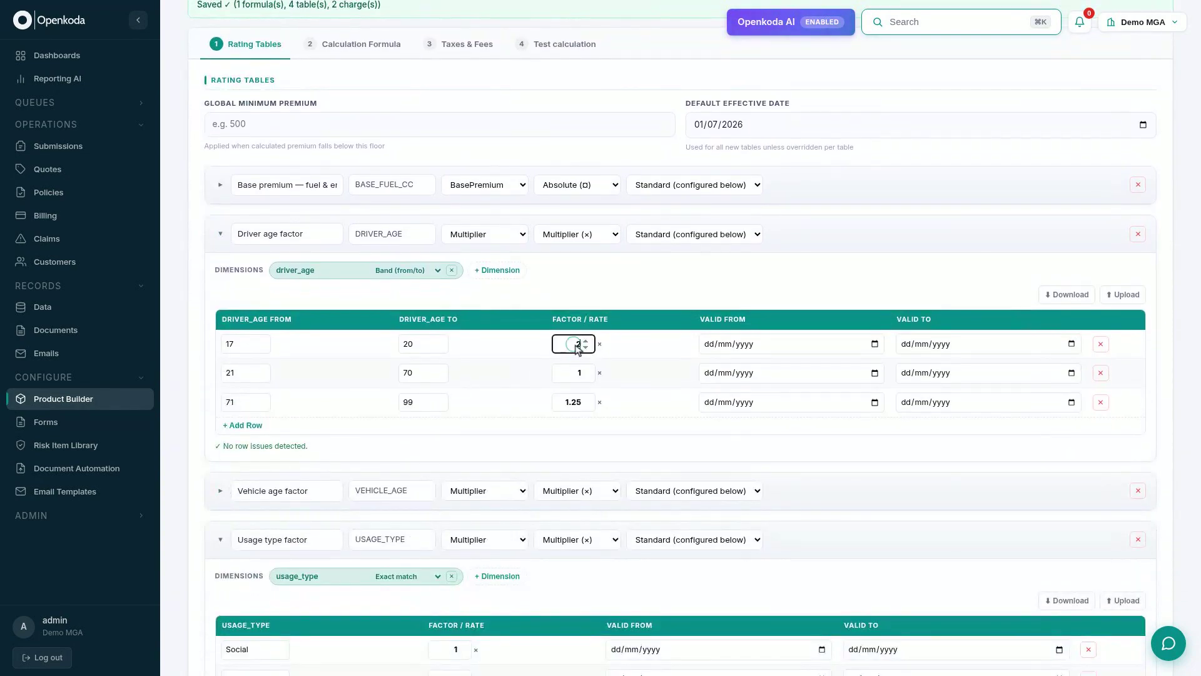
pyautogui.write('.3')
# Recalculate the test premium for the same sample vehicle and review the premium, fee and tax breakdown.
pyautogui.click(561, 44)
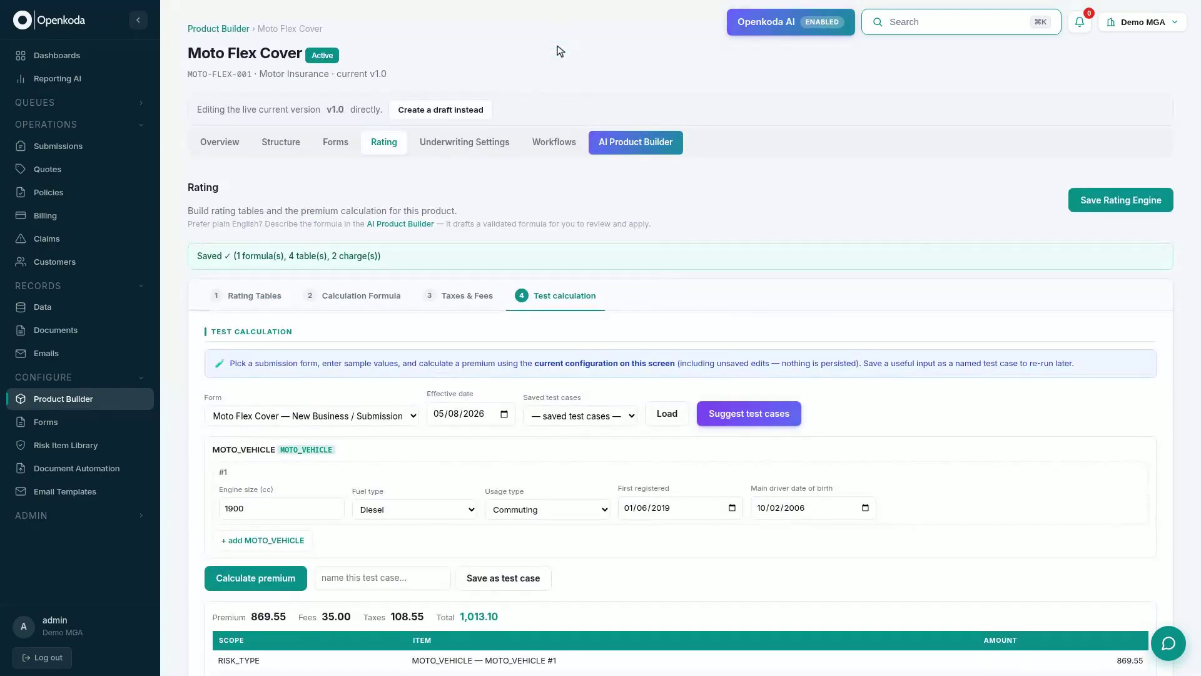
pyautogui.click(260, 582)
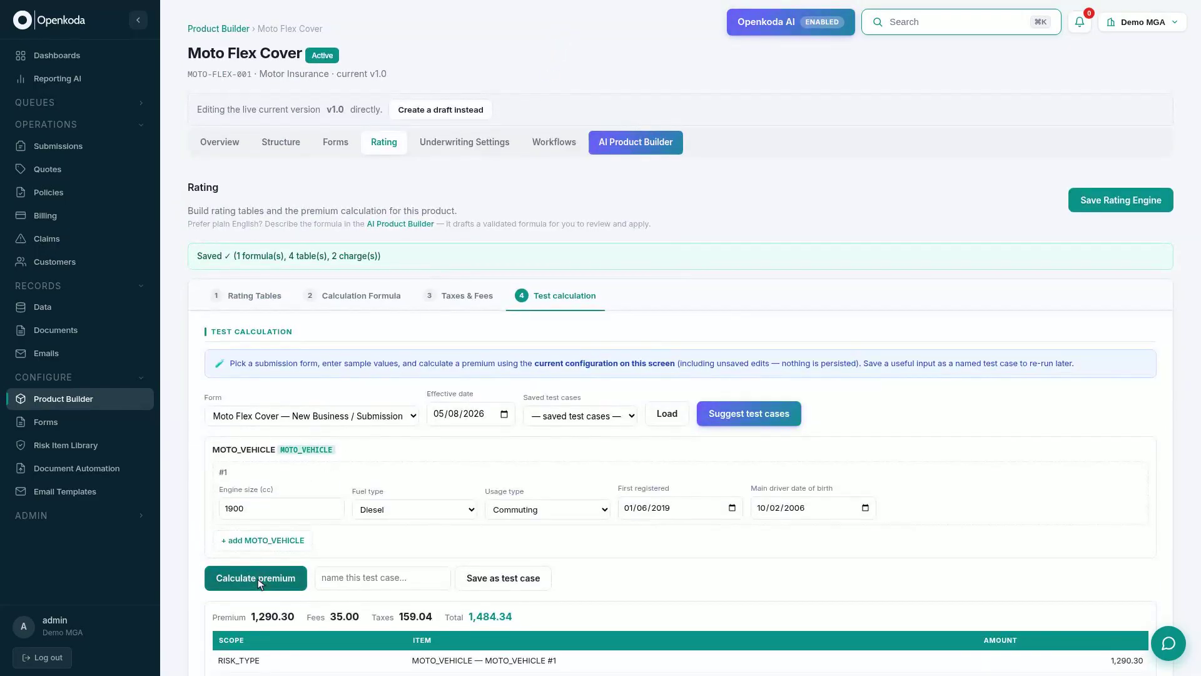
pyautogui.scroll(-2, 260, 582)
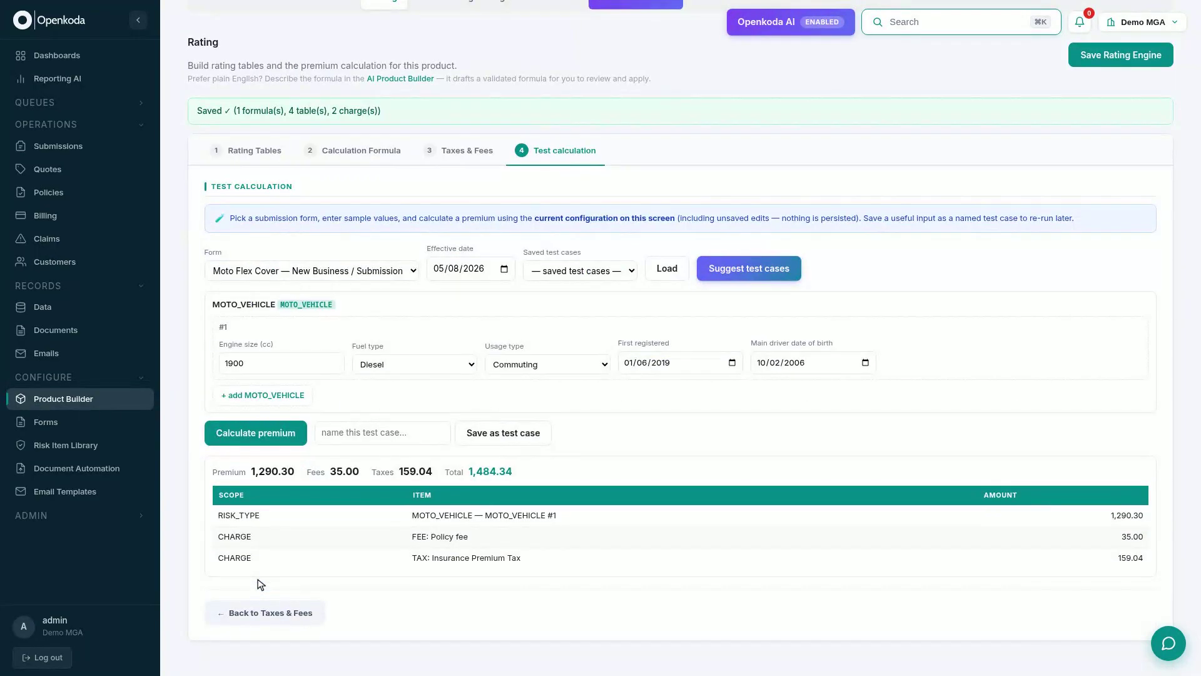